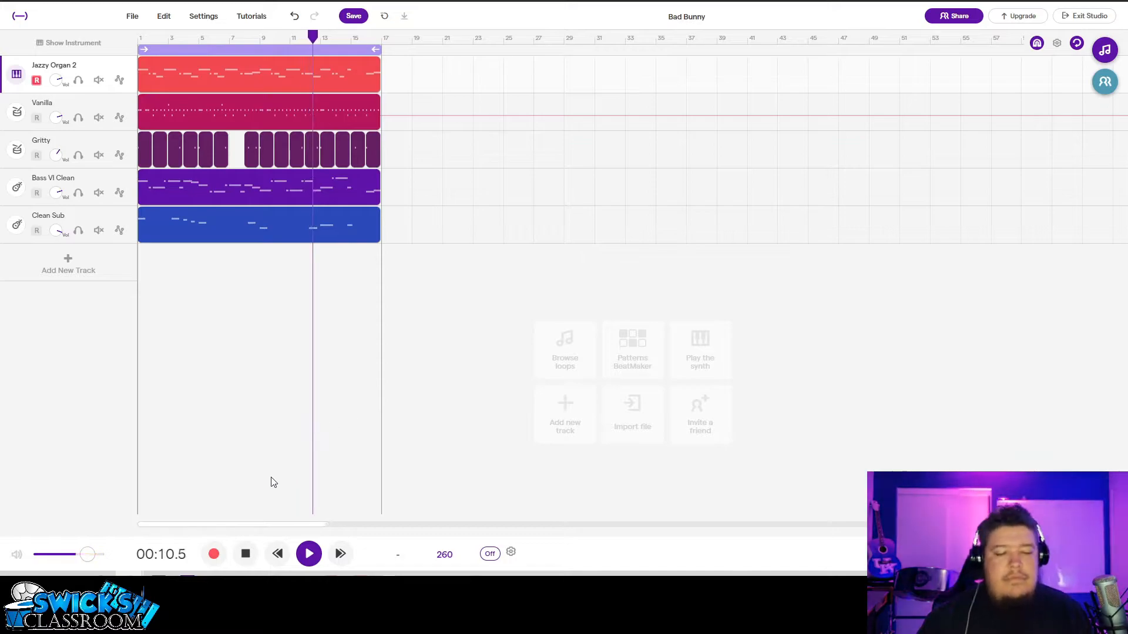
# - Stop playback of the finished Bad Bunny song
pyautogui.click(247, 555)
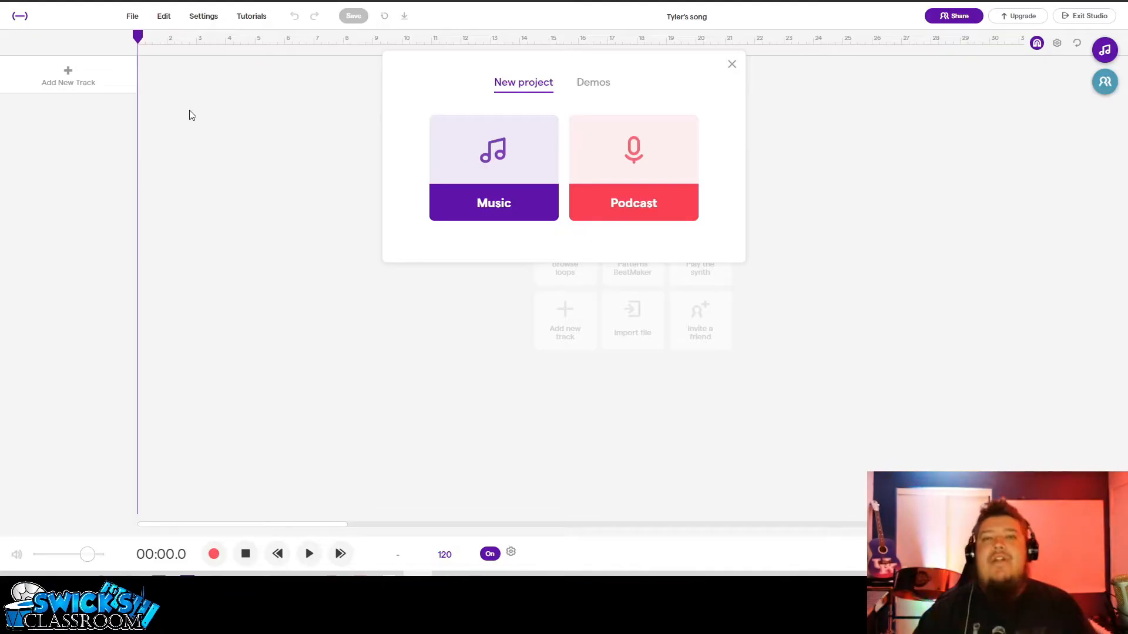
# - Dismiss the new project prompt and add a piano and keyboards track using the Jazzy Organ 2 preset
pyautogui.click(92, 88)
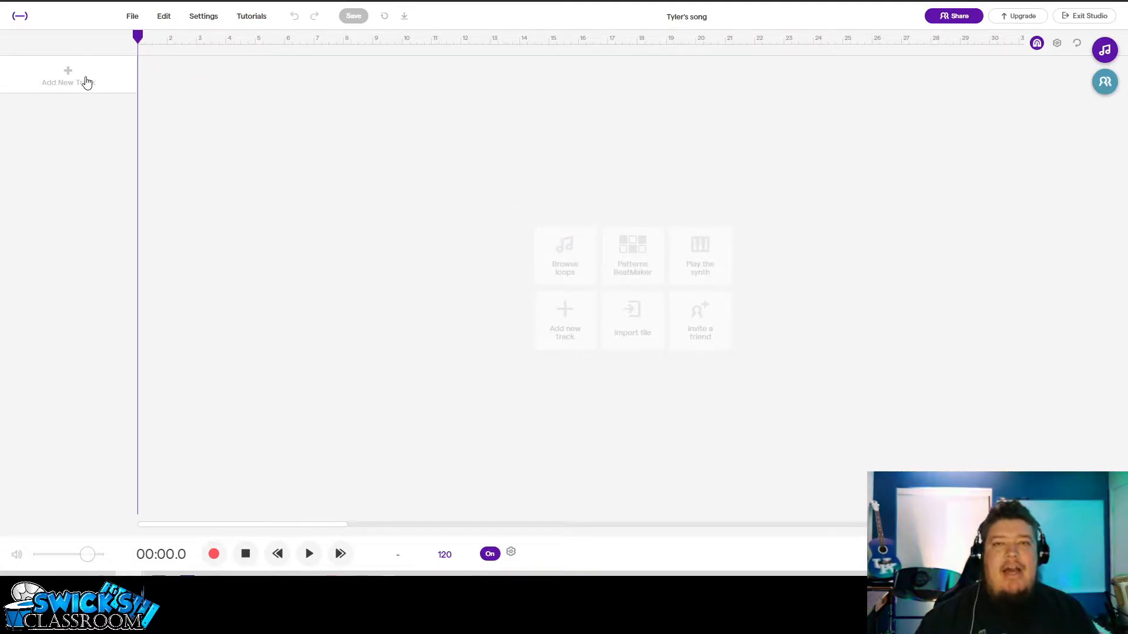
pyautogui.click(87, 81)
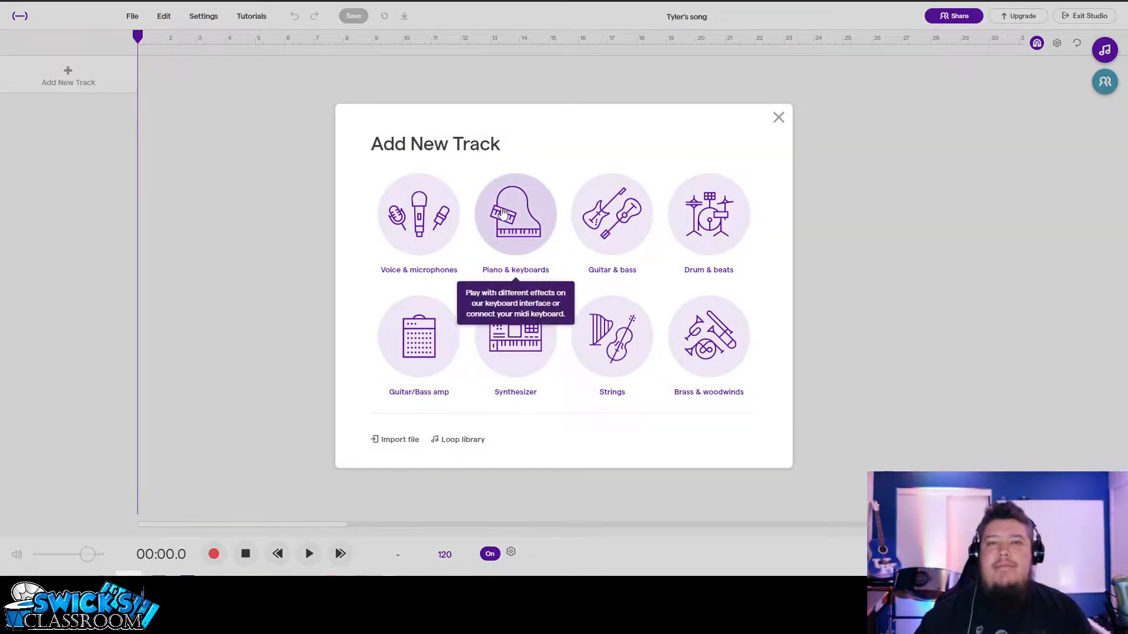
pyautogui.click(502, 212)
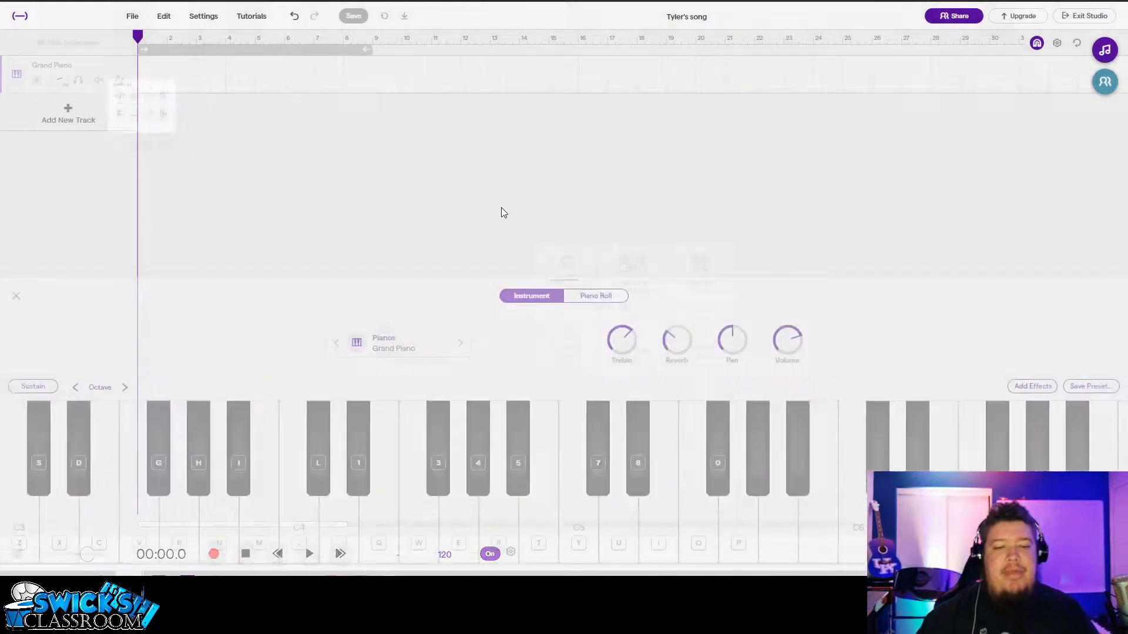
pyautogui.click(400, 317)
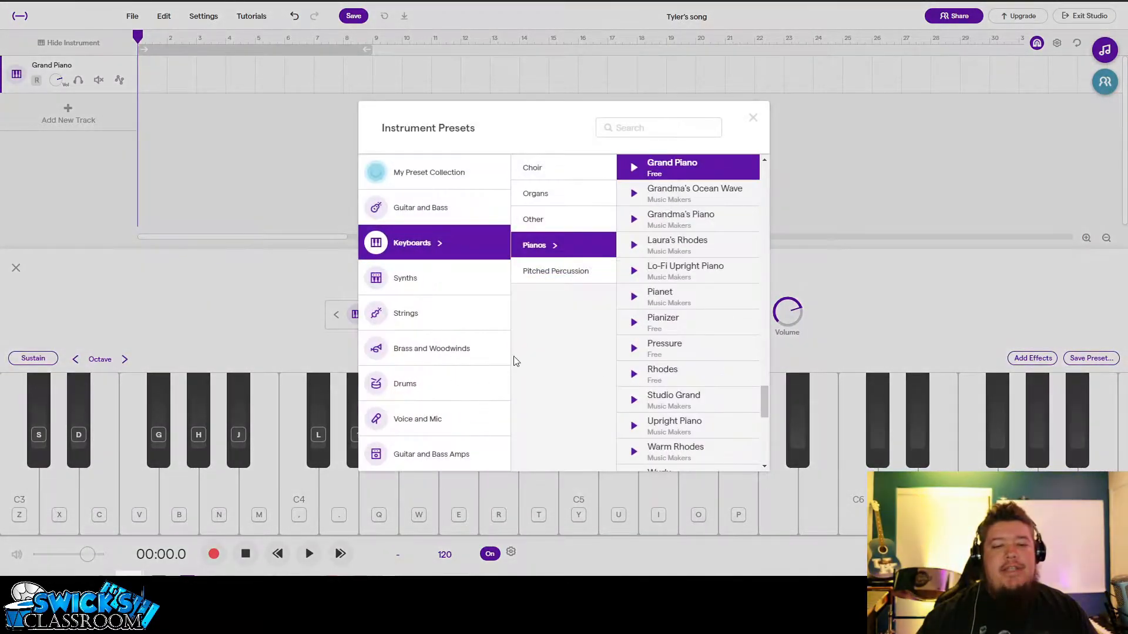
pyautogui.click(686, 135)
pyautogui.write('jazzy')
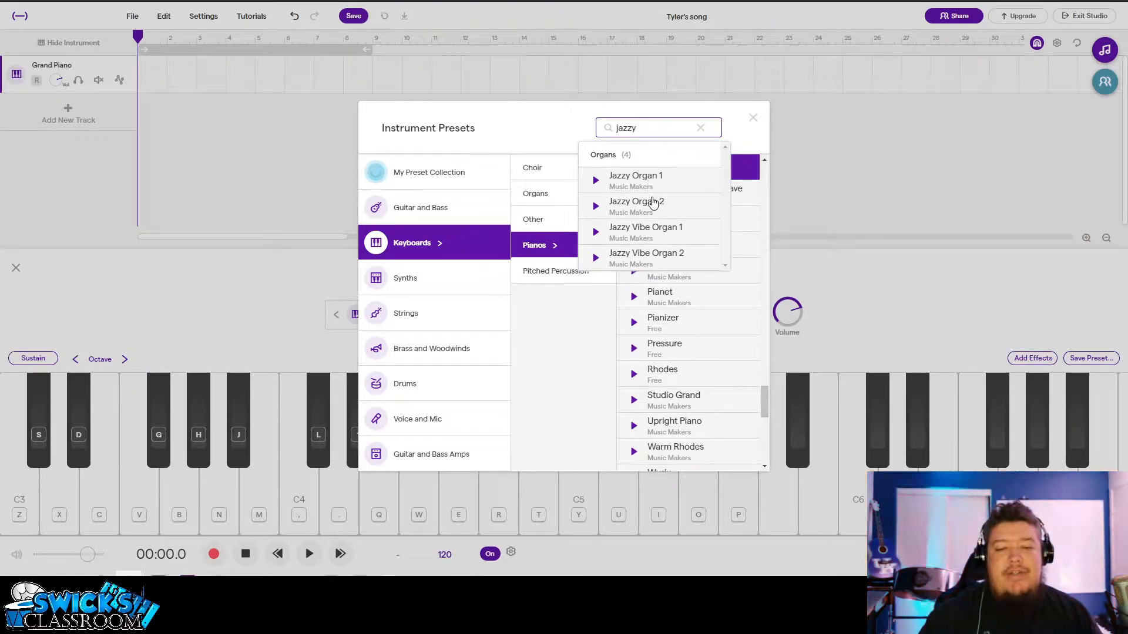
pyautogui.click(636, 202)
# - Extend the loop region so it ends at bar 17 and turn looping on
pyautogui.click(367, 50)
pyautogui.moveTo(367, 50); pyautogui.dragTo(539, 55)
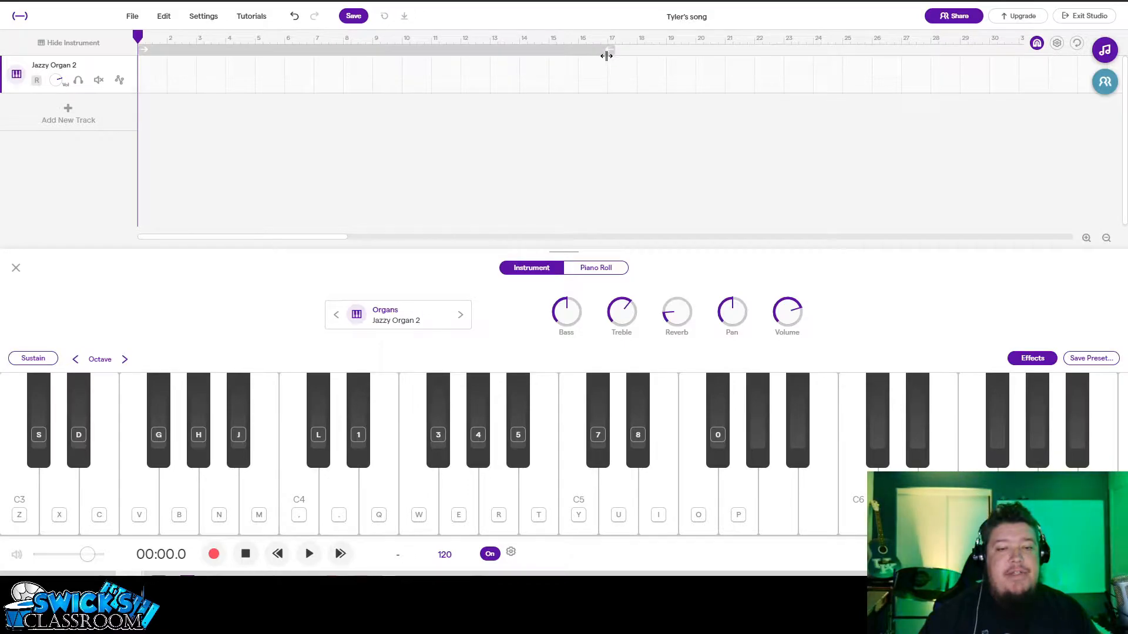
pyautogui.click(1077, 43)
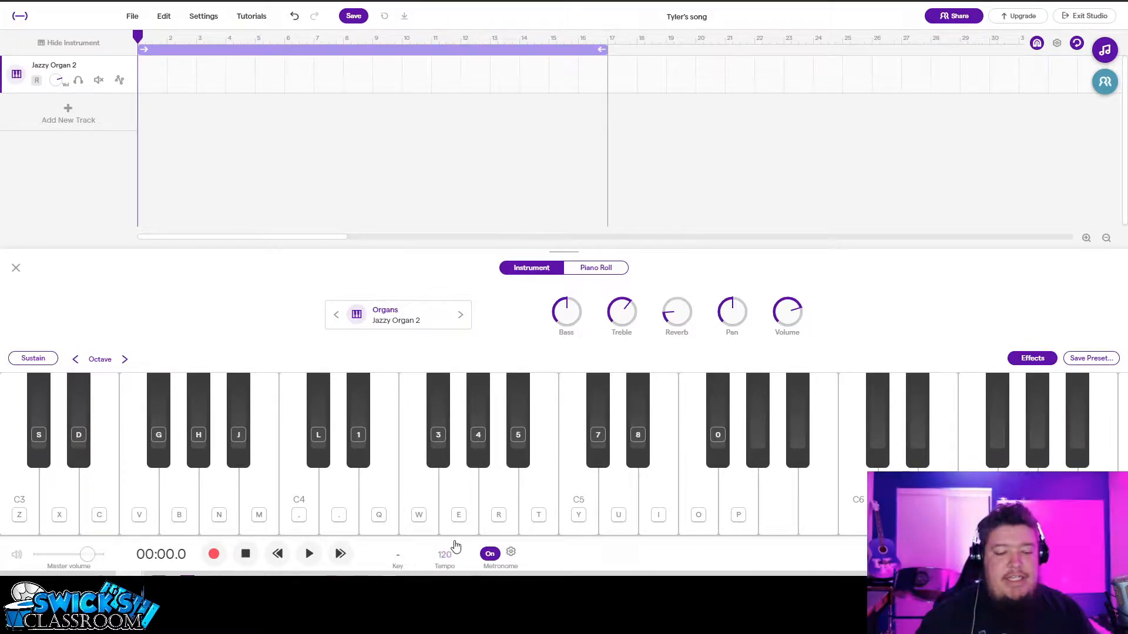
# - Set the project tempo to 260
pyautogui.click(444, 554)
pyautogui.write('260')
pyautogui.press('Return')
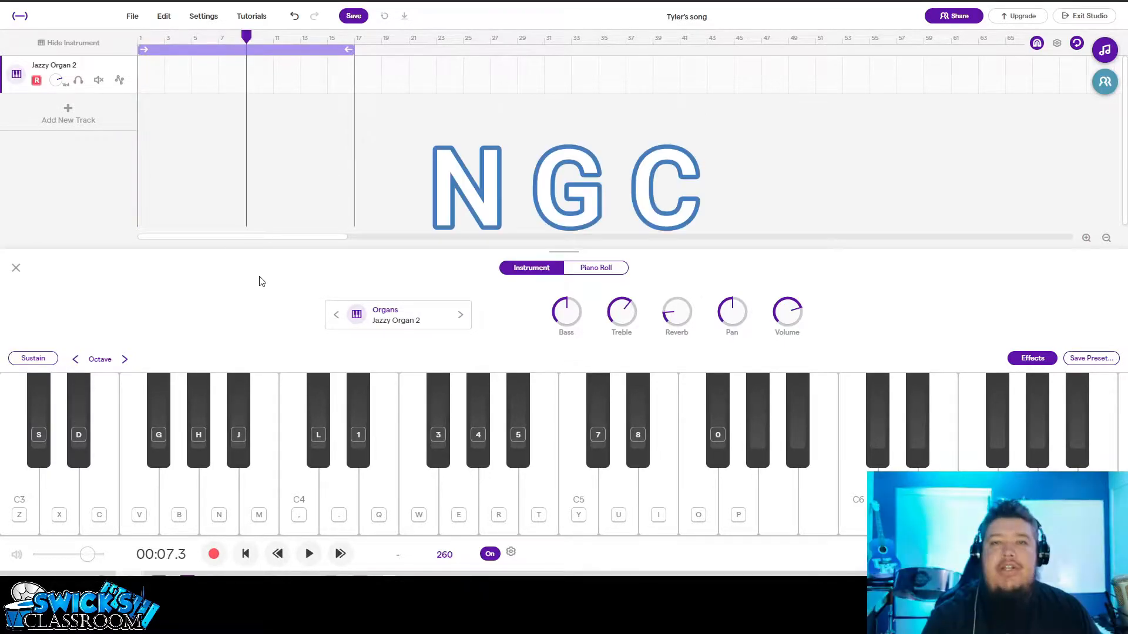
# - Try out the organ notes A, F# and E without recording, and practise the first phrase ending on G
pyautogui.press('n')
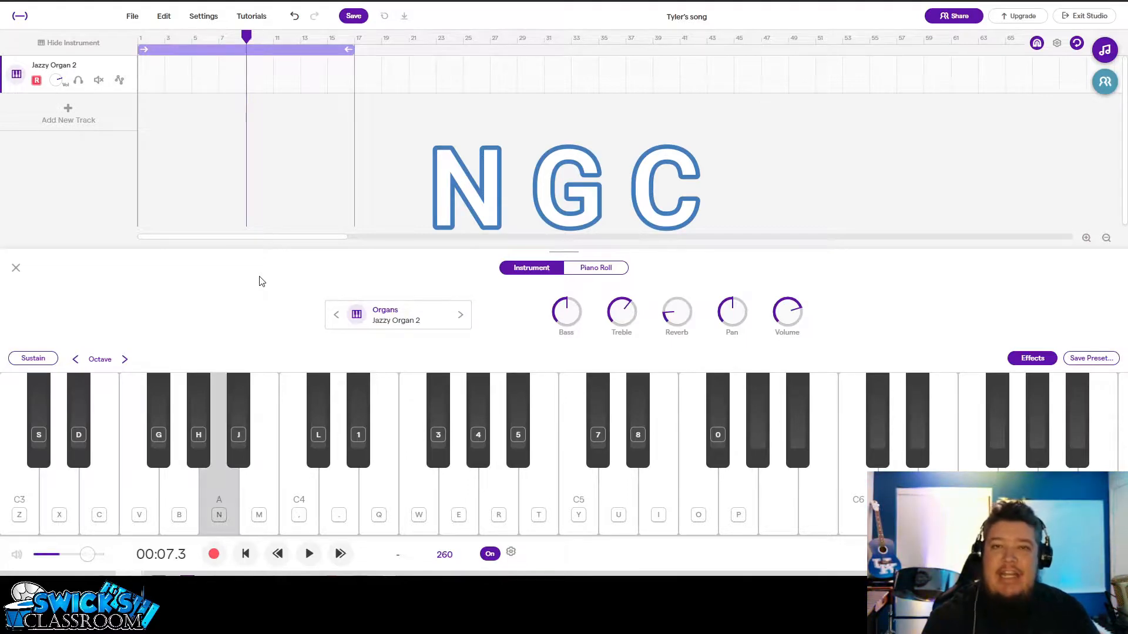
pyautogui.press('g')
pyautogui.press('c')
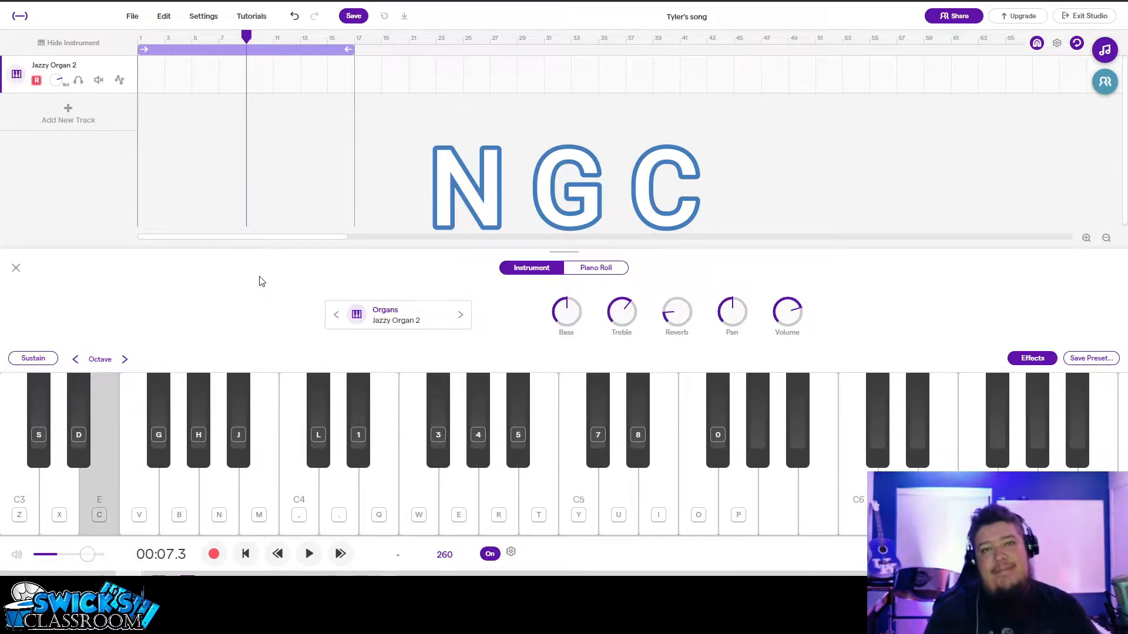
pyautogui.press('n')
pyautogui.press('g')
pyautogui.press('c')
pyautogui.press('n')
pyautogui.press('g')
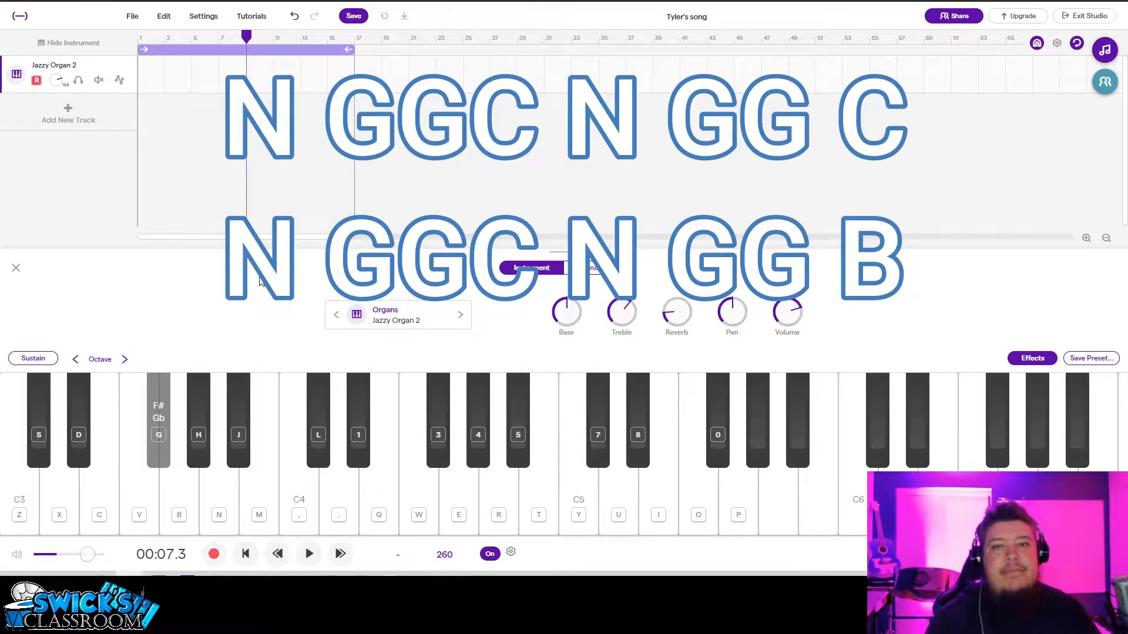
pyautogui.press('c')
pyautogui.press('n')
pyautogui.press('g')
pyautogui.press('c')
pyautogui.press('n')
pyautogui.press('g')
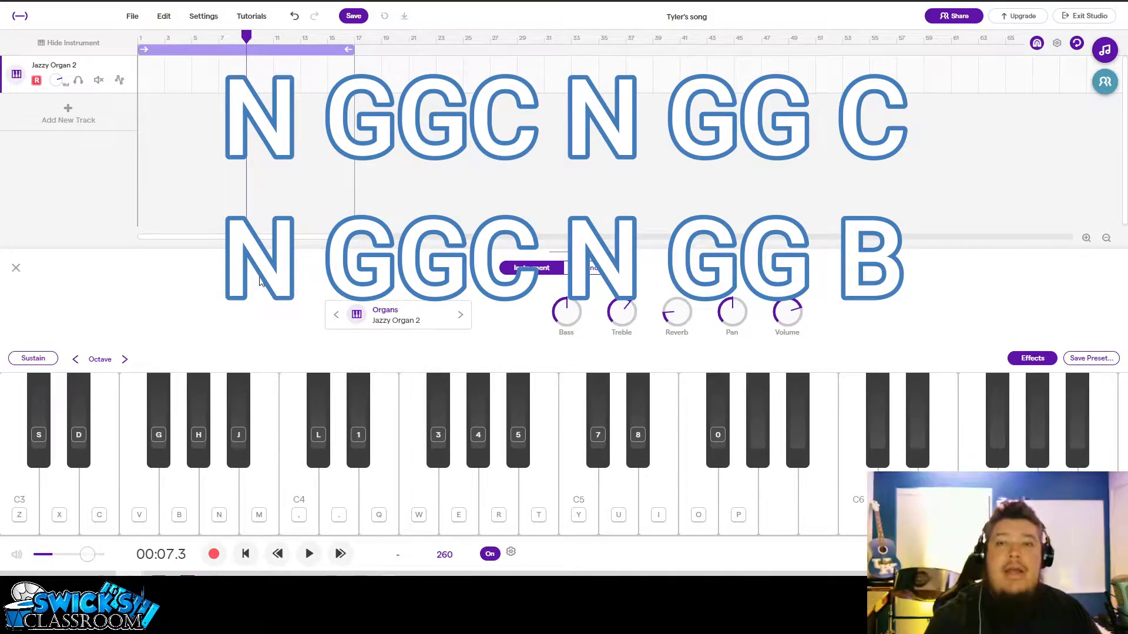
pyautogui.press('g')
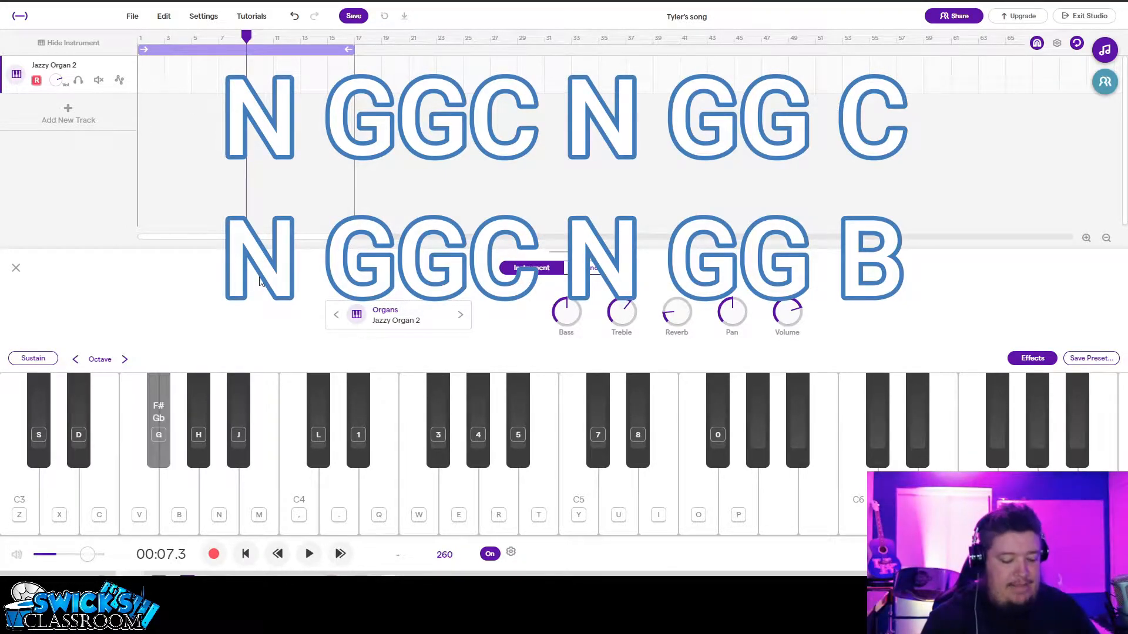
pyautogui.press('b')
pyautogui.press('n')
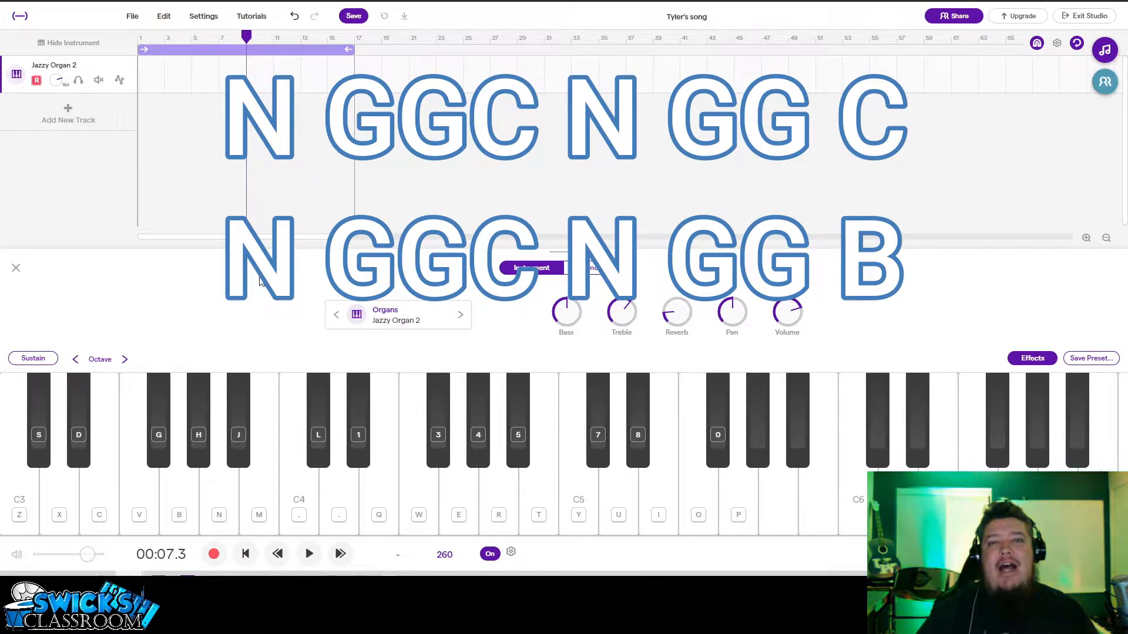
# - Rehearse both phrases of the organ melody without recording, repeating A, F#, E and ending each phrase on G
pyautogui.press('n')
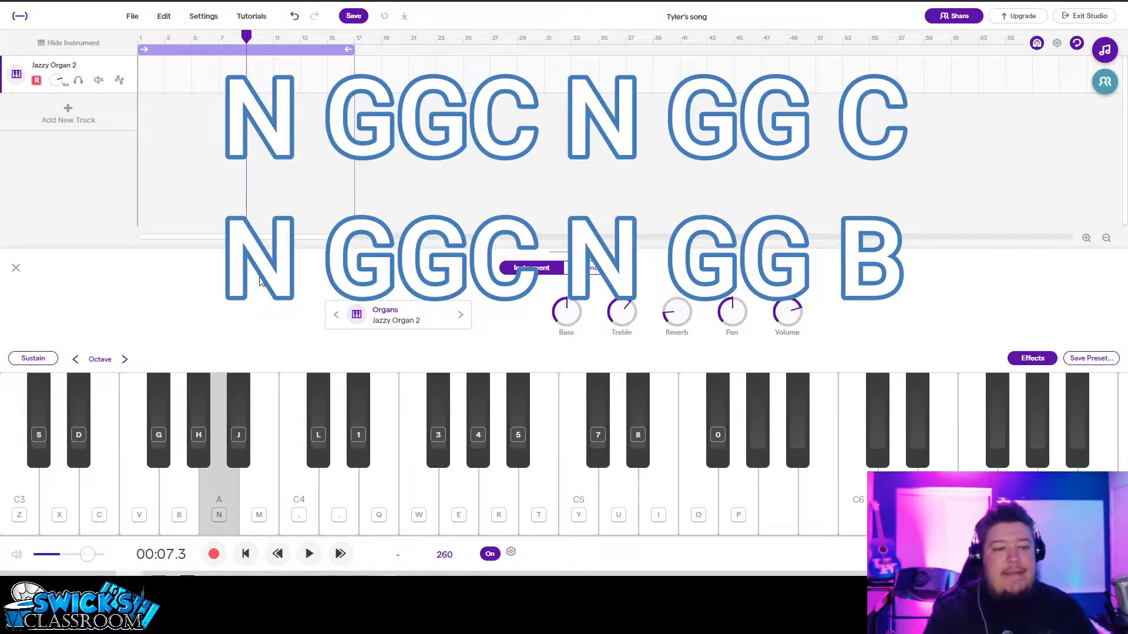
pyautogui.press('g')
pyautogui.press('c')
pyautogui.press('n')
pyautogui.press('g')
pyautogui.press('c')
pyautogui.press('n')
pyautogui.press('g')
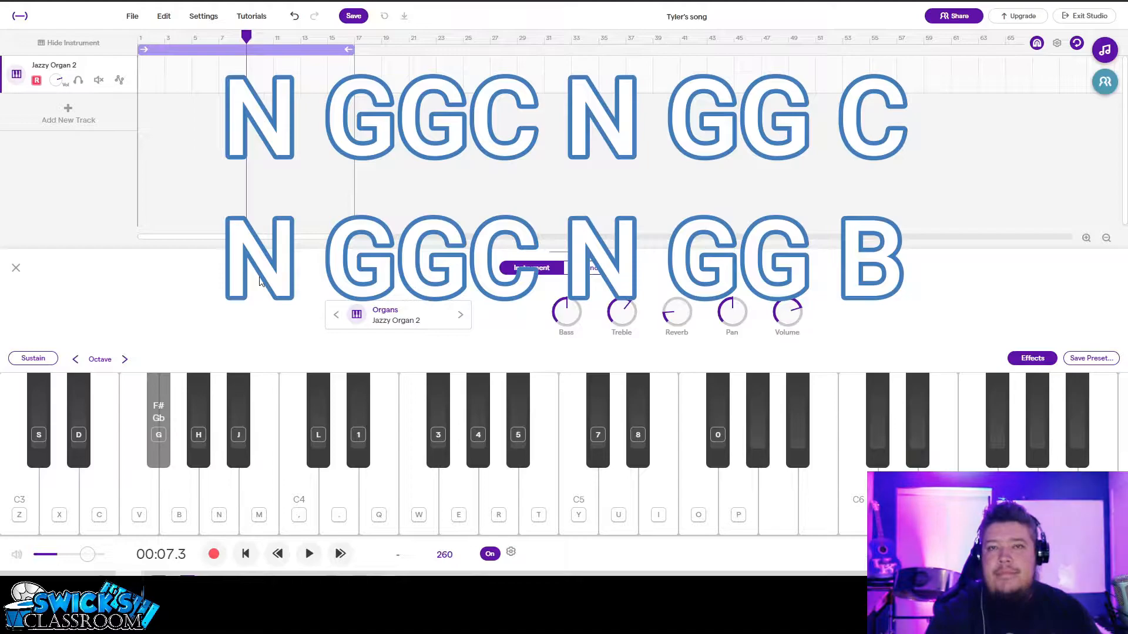
pyautogui.press('c')
pyautogui.press('n')
pyautogui.press('g')
pyautogui.press('b')
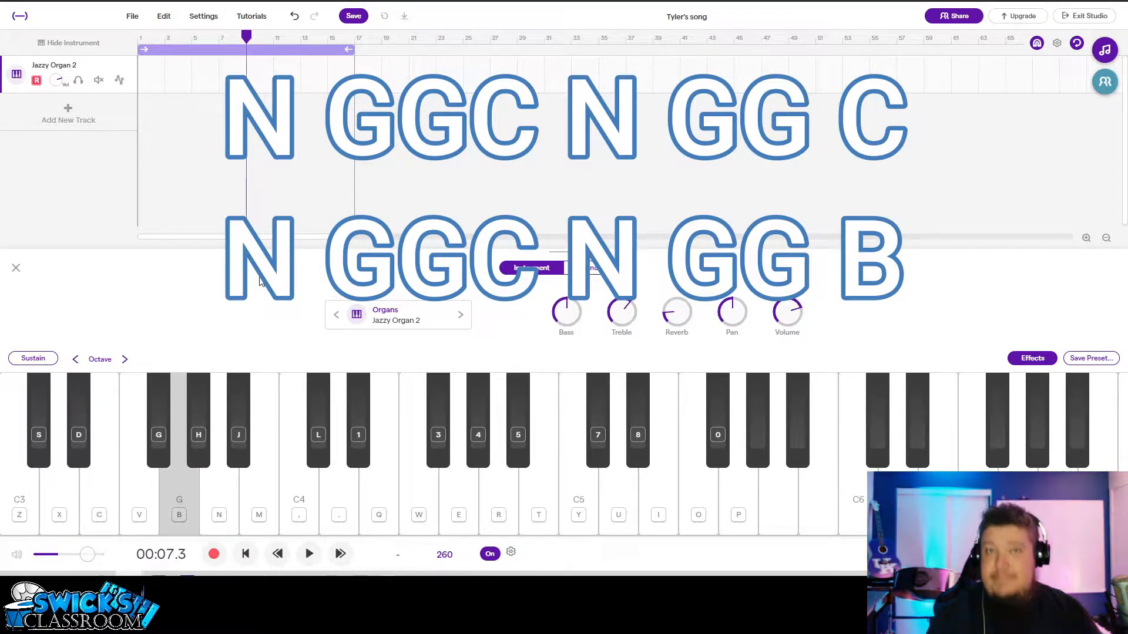
pyautogui.press('n')
pyautogui.press('g')
pyautogui.press('c')
pyautogui.press('n')
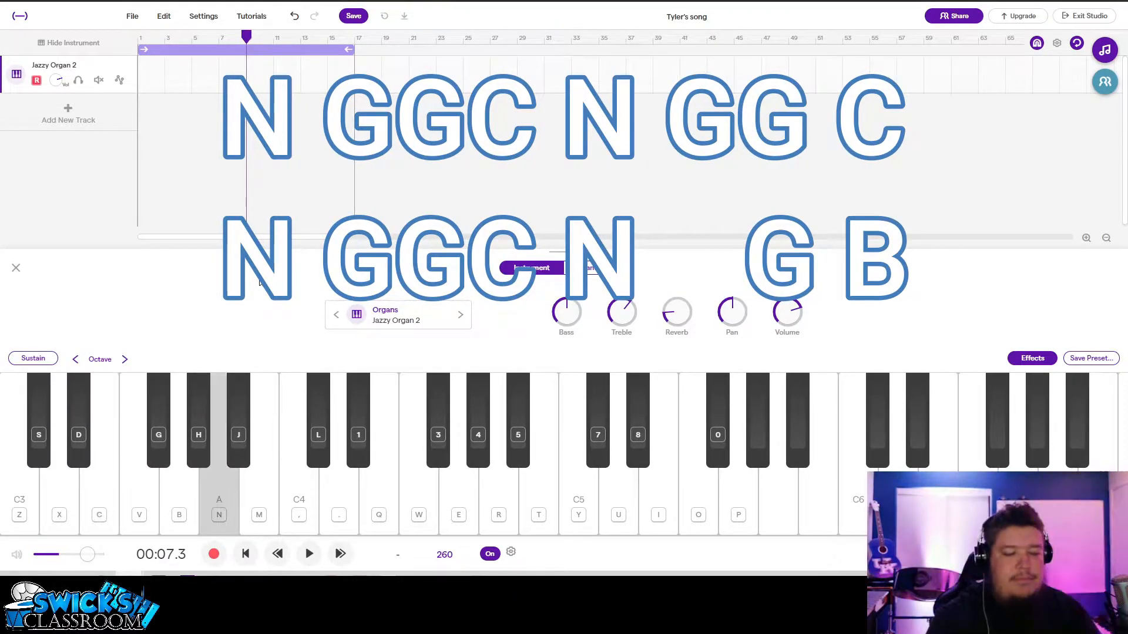
pyautogui.press('g')
pyautogui.press('c')
pyautogui.press('n')
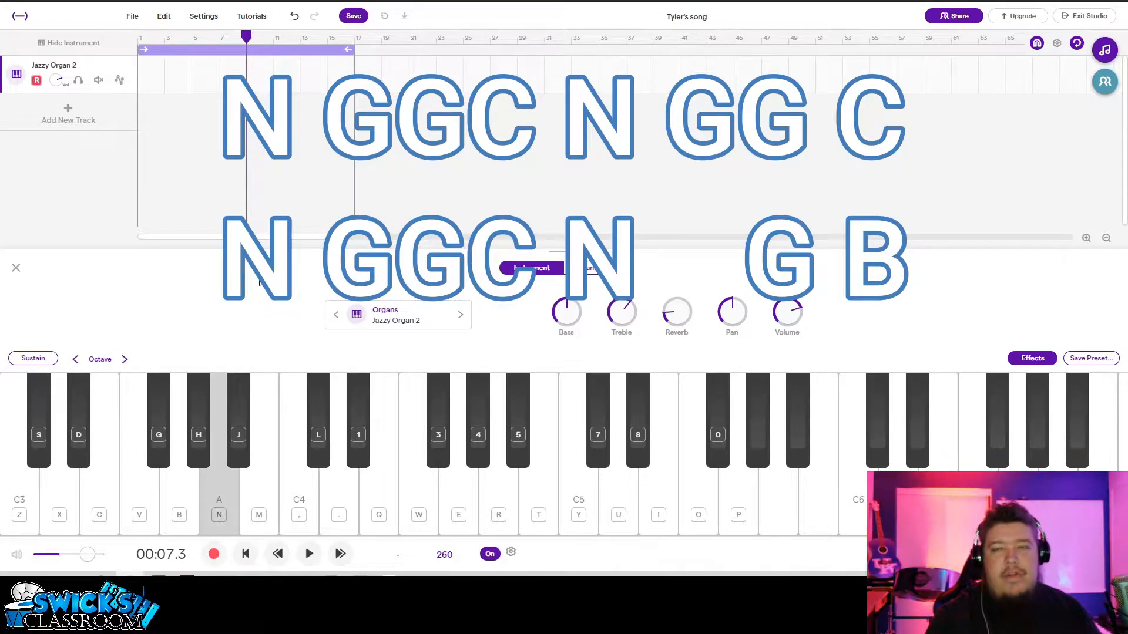
pyautogui.press('c')
pyautogui.press('n')
pyautogui.press('g')
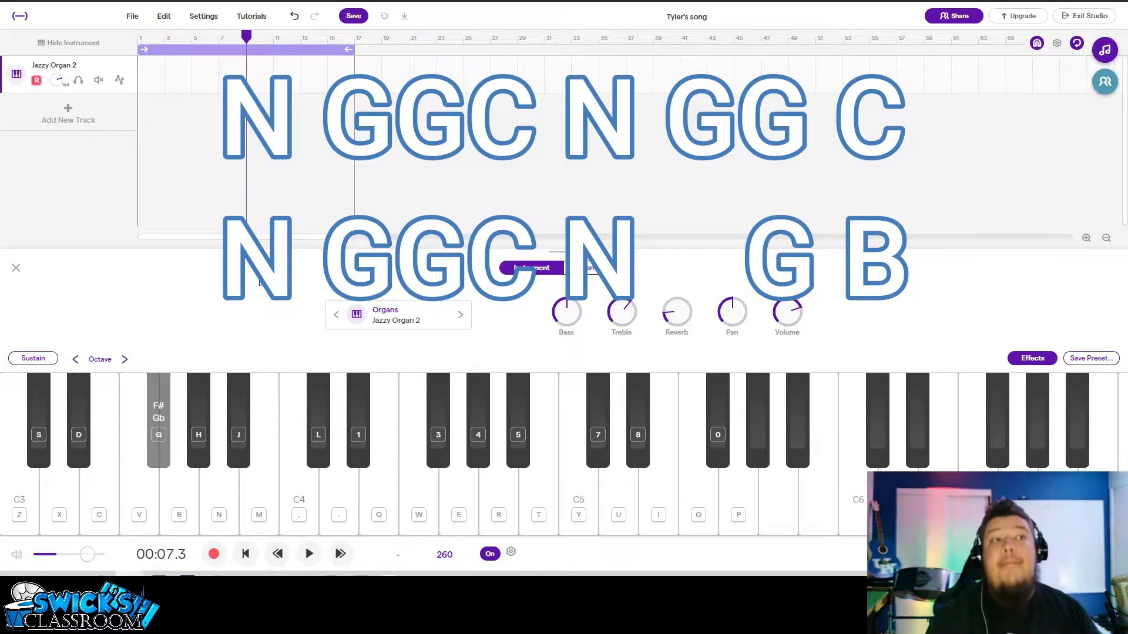
pyautogui.press('b')
pyautogui.press('n')
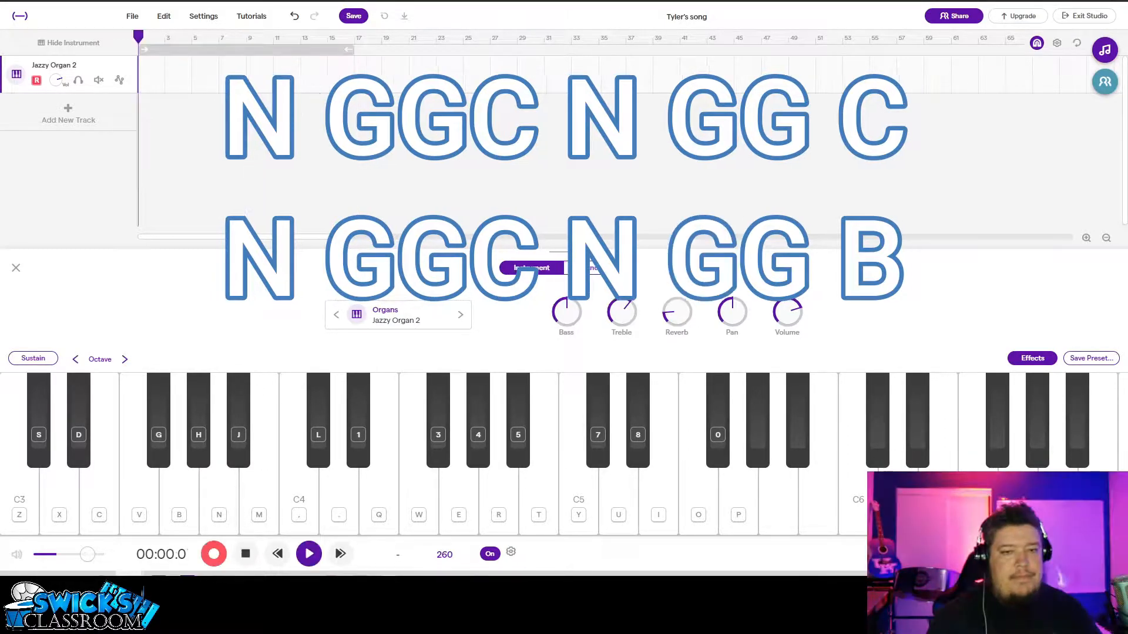
# - Record the organ melody from bar 1 to bar 17, playing repeated A, F#, F#, E groups and ending both phrases on G
pyautogui.press('n')
pyautogui.press('g')
pyautogui.press('c')
pyautogui.press('n')
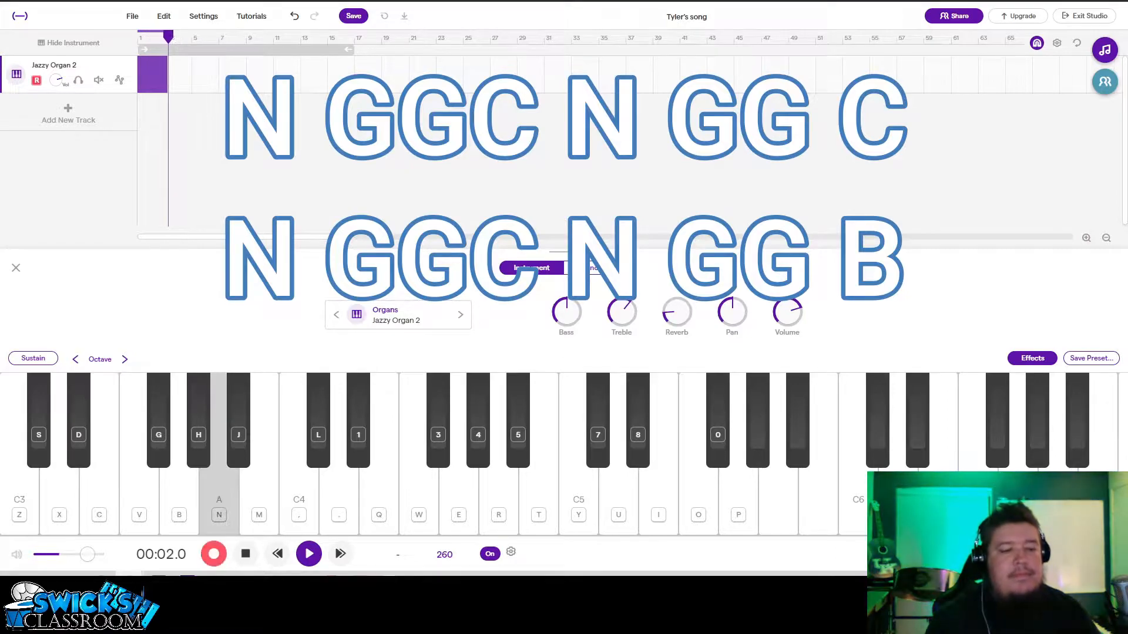
pyautogui.press('g')
pyautogui.press('c')
pyautogui.press('n')
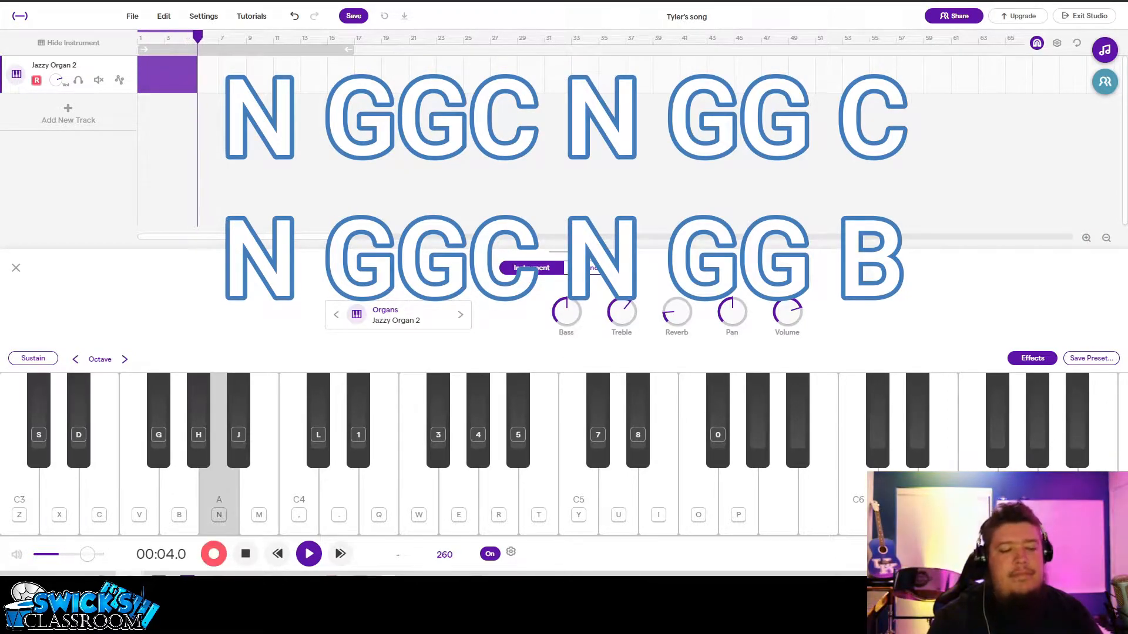
pyautogui.press('g')
pyautogui.press('c')
pyautogui.press('n')
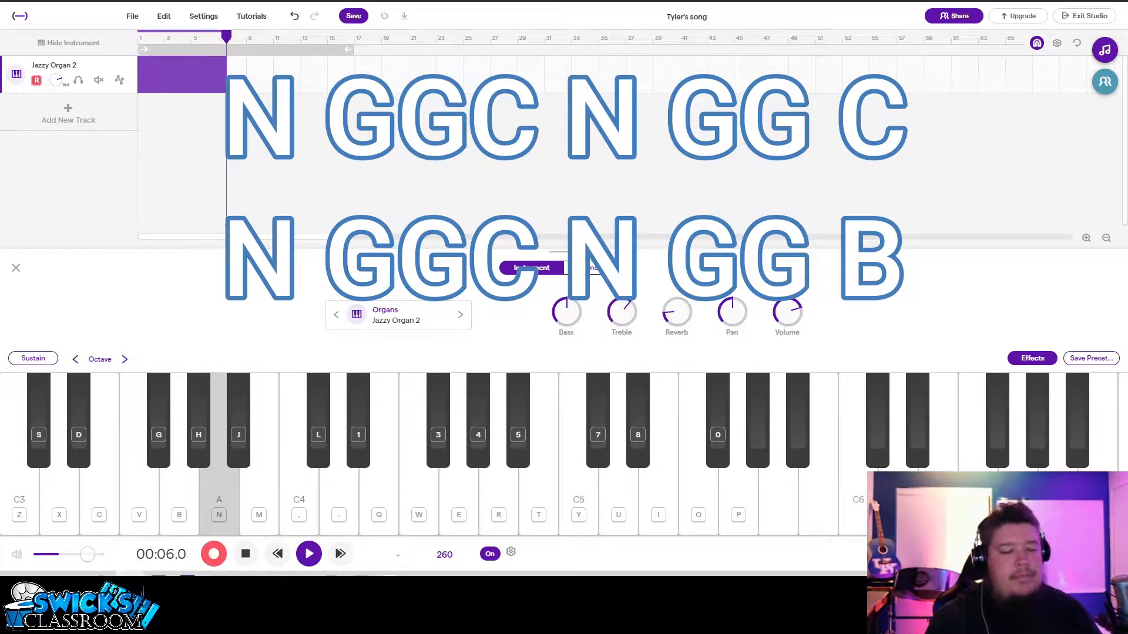
pyautogui.press('g')
pyautogui.press('b')
pyautogui.press('n')
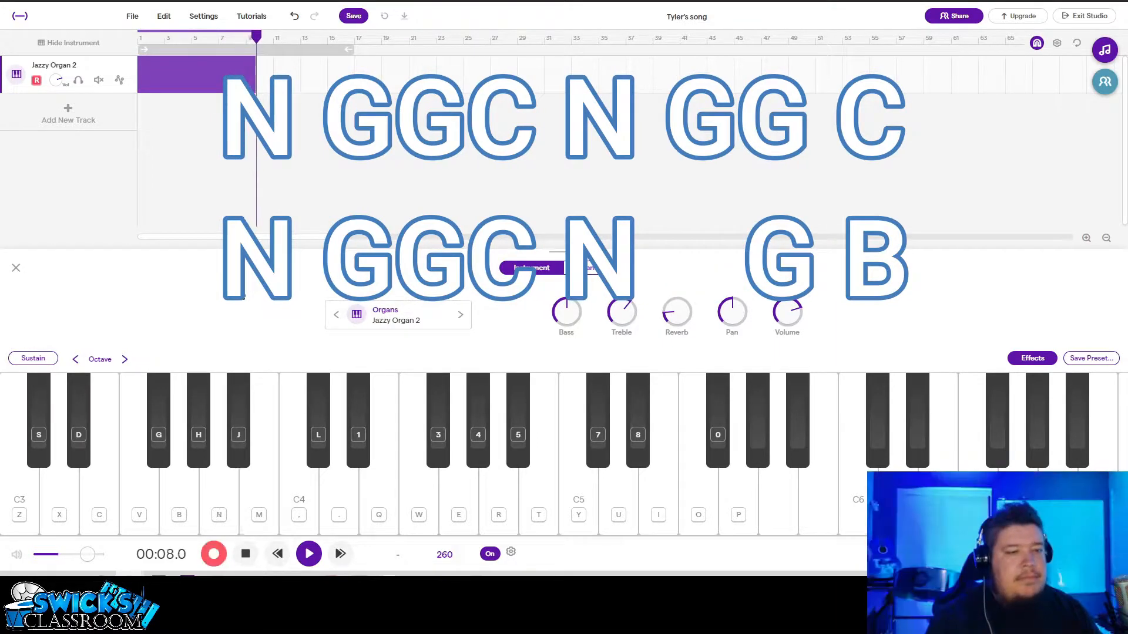
pyautogui.press('c')
pyautogui.press('n')
pyautogui.press('g')
pyautogui.press('c')
pyautogui.press('n')
pyautogui.press('g')
pyautogui.press('c')
pyautogui.press('n')
pyautogui.press('g')
pyautogui.press('b')
pyautogui.press('space')
# - Quantize the recorded Jazzy Organ 2 region in the piano roll, and close the editor
pyautogui.click(232, 82)
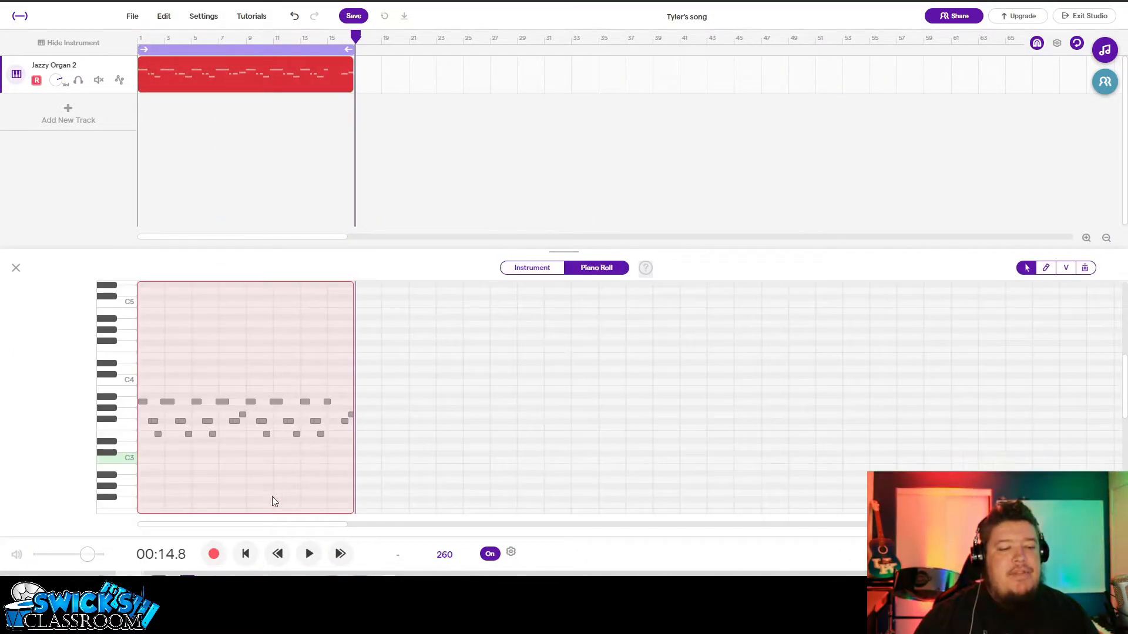
pyautogui.click(280, 465)
pyautogui.rightClick(280, 465)
pyautogui.moveTo(320, 480)
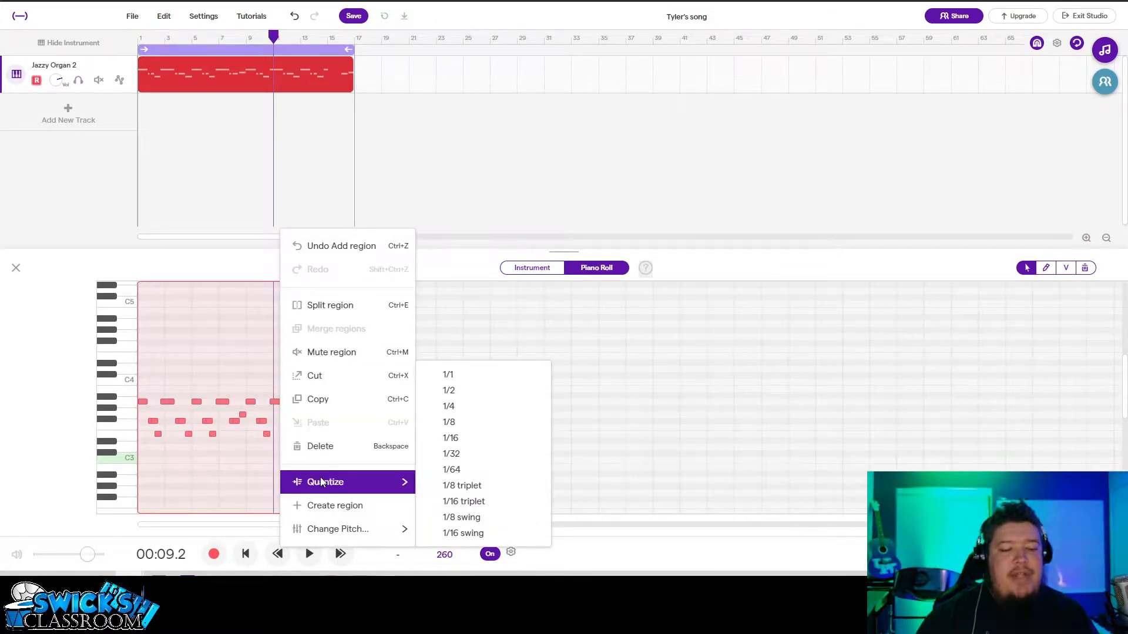
pyautogui.click(473, 414)
pyautogui.click(161, 161)
# - Add a drums and beats pattern track with the Vanilla drum machine
pyautogui.click(67, 120)
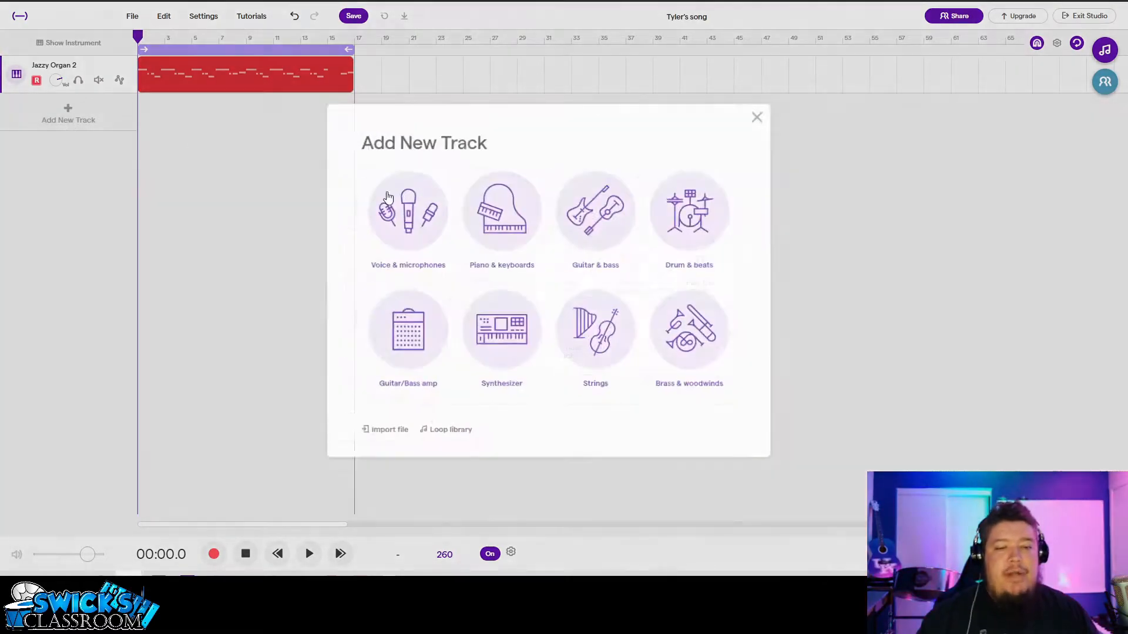
pyautogui.click(743, 236)
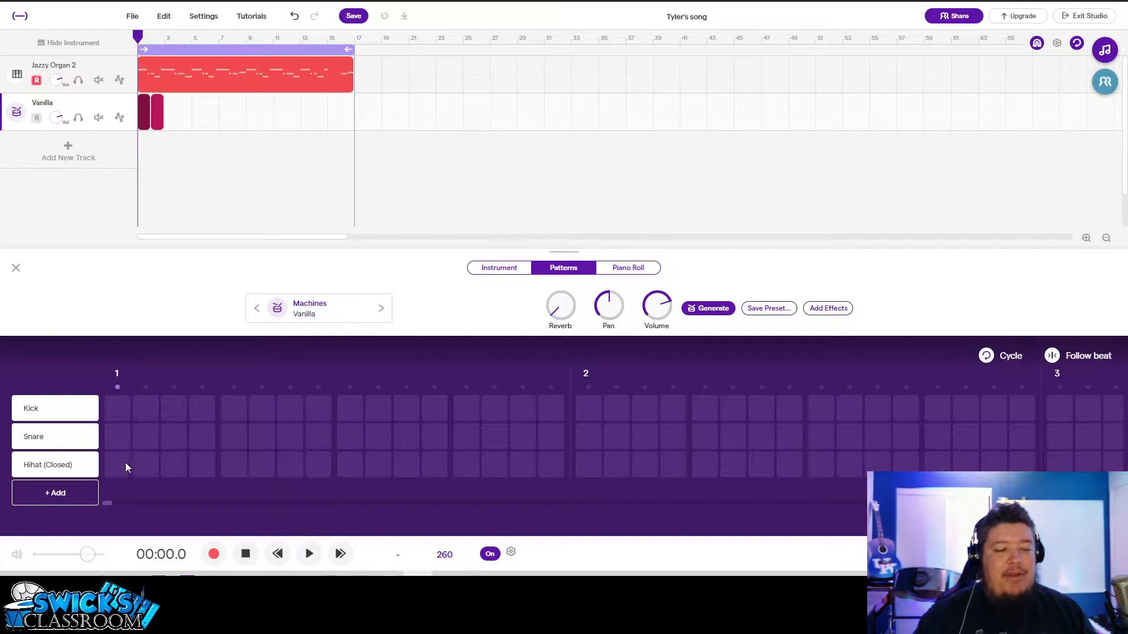
# - Fill all four closed hi-hat steps on beats 1 and 3 of bar 1, and add an open hi-hat row
pyautogui.moveTo(119, 464); pyautogui.dragTo(209, 464)
pyautogui.moveTo(350, 464); pyautogui.dragTo(393, 466)
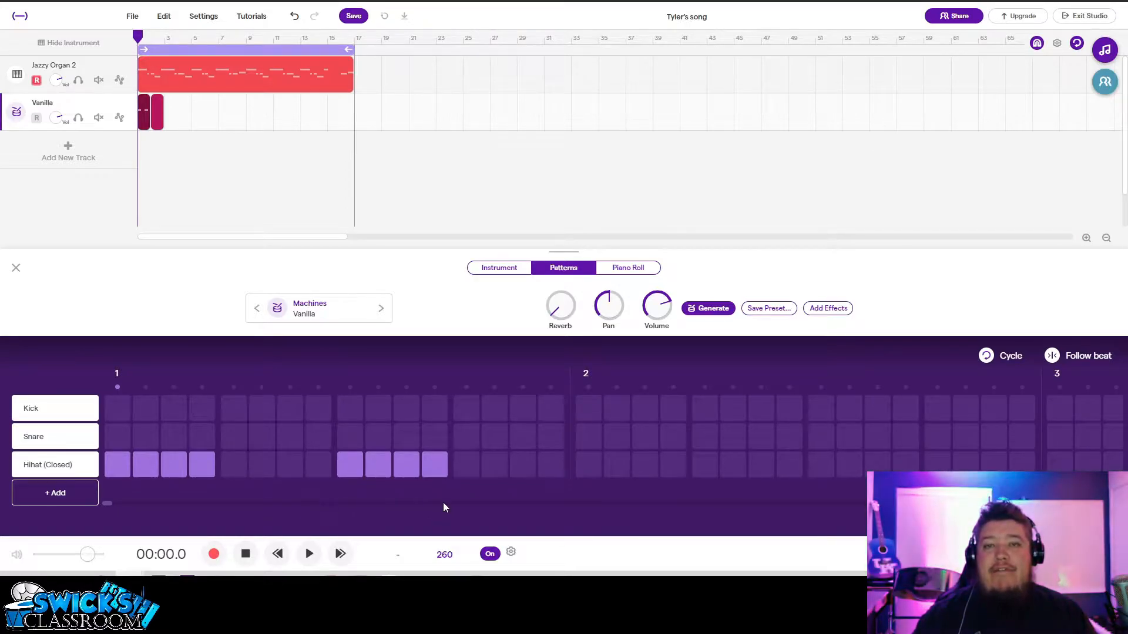
pyautogui.click(76, 495)
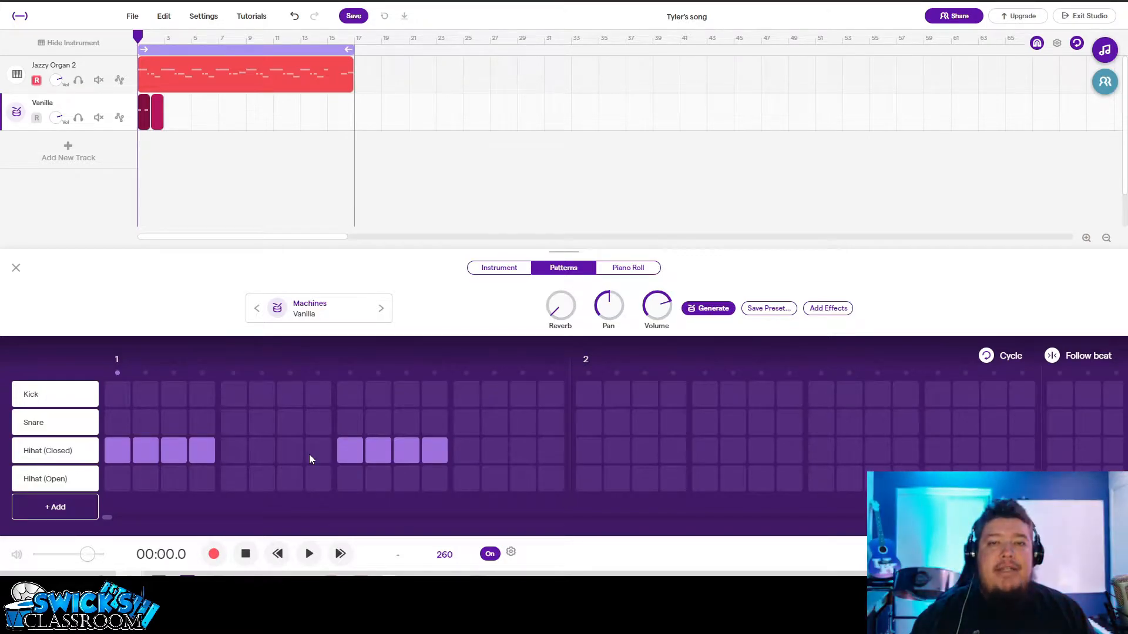
# - Place closed hi-hats on all four beats of bar 2 and snares on its beats 1 and 4
pyautogui.click(588, 452)
pyautogui.click(585, 419)
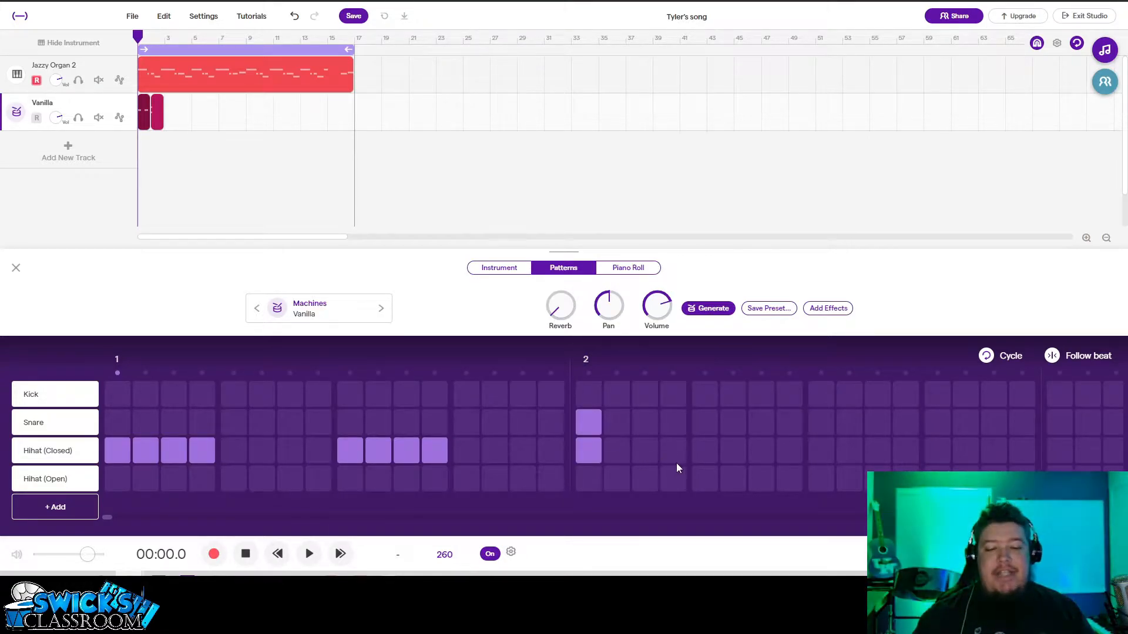
pyautogui.click(704, 451)
pyautogui.click(822, 452)
pyautogui.click(939, 450)
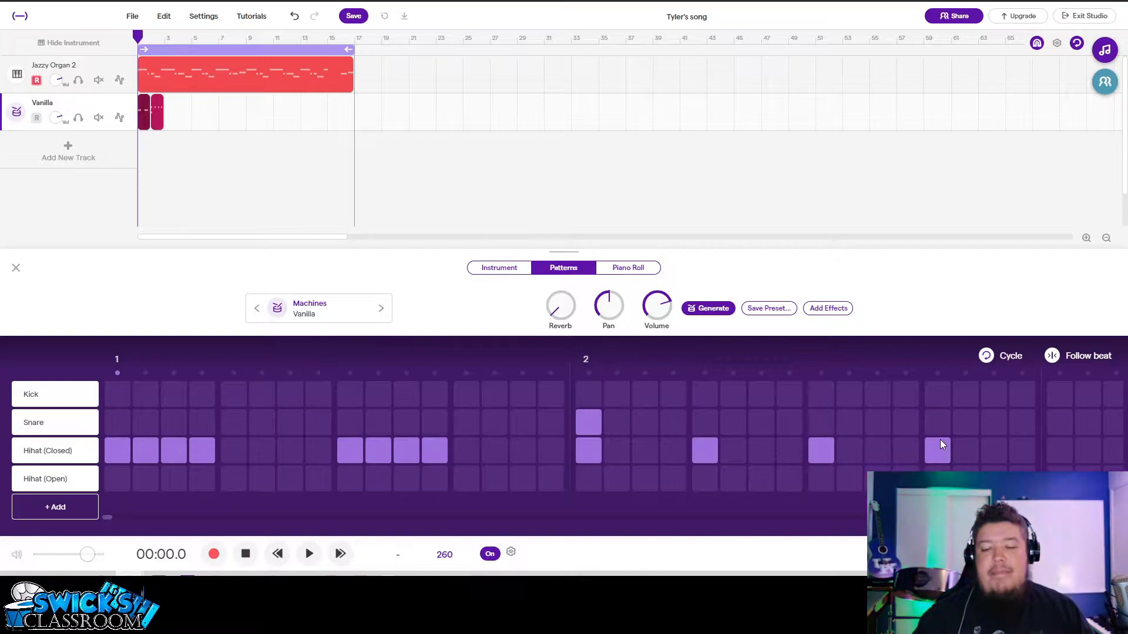
pyautogui.click(938, 424)
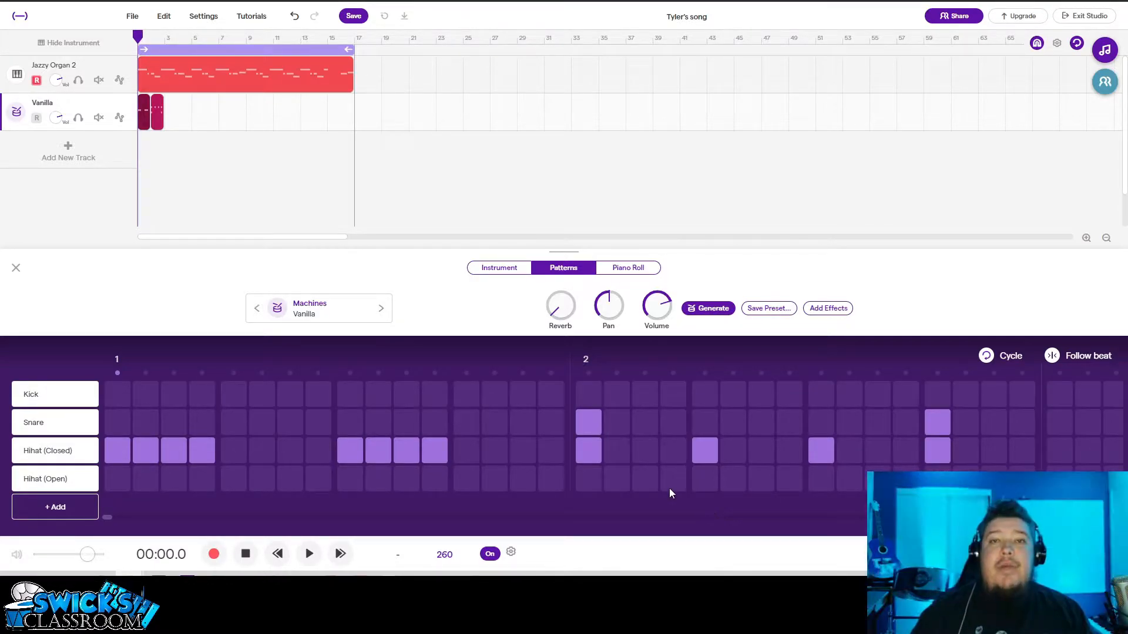
# - Place closed hi-hats on all four beats of bar 3, with an open hi-hat on beat 1 and a snare on beat 2
pyautogui.hscroll(3, 670, 470)
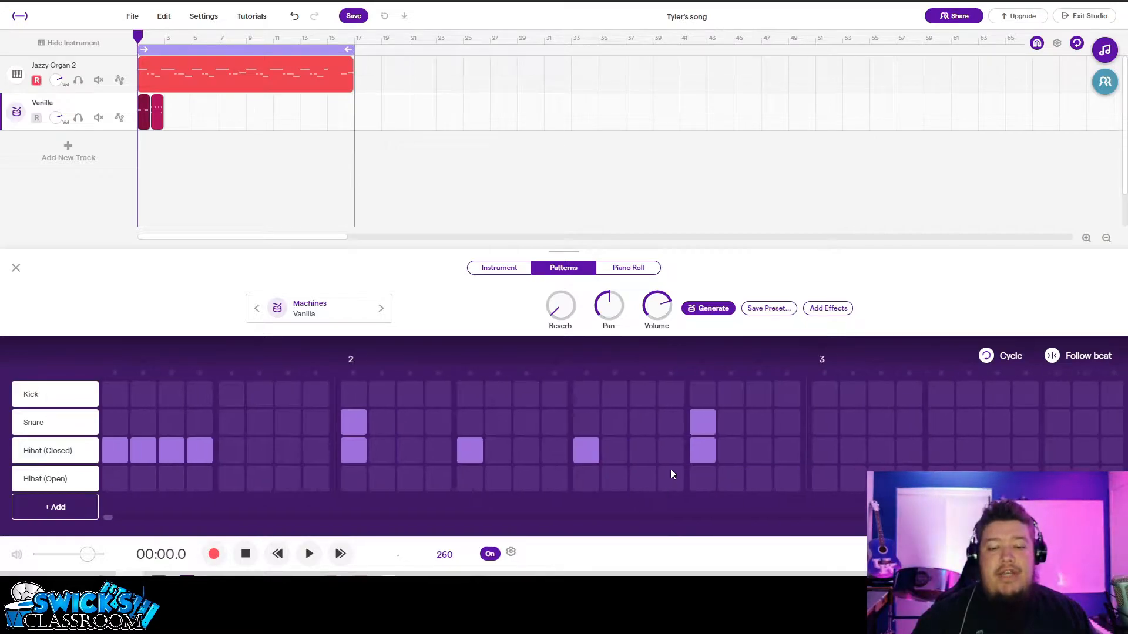
pyautogui.hscroll(8, 671, 474)
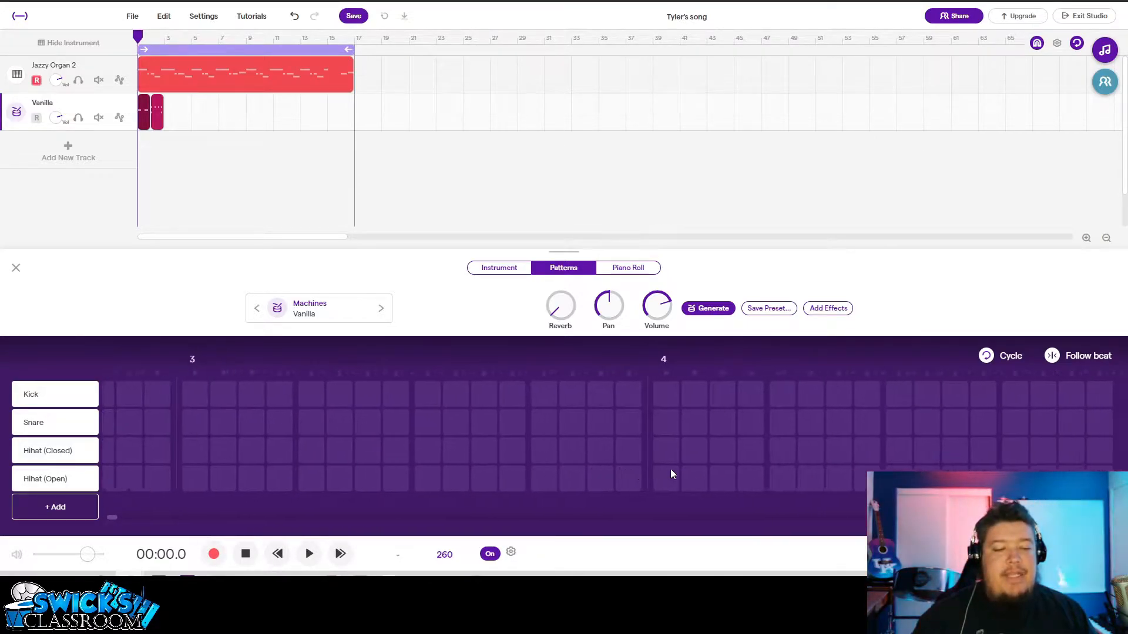
pyautogui.hscroll(1, 671, 469)
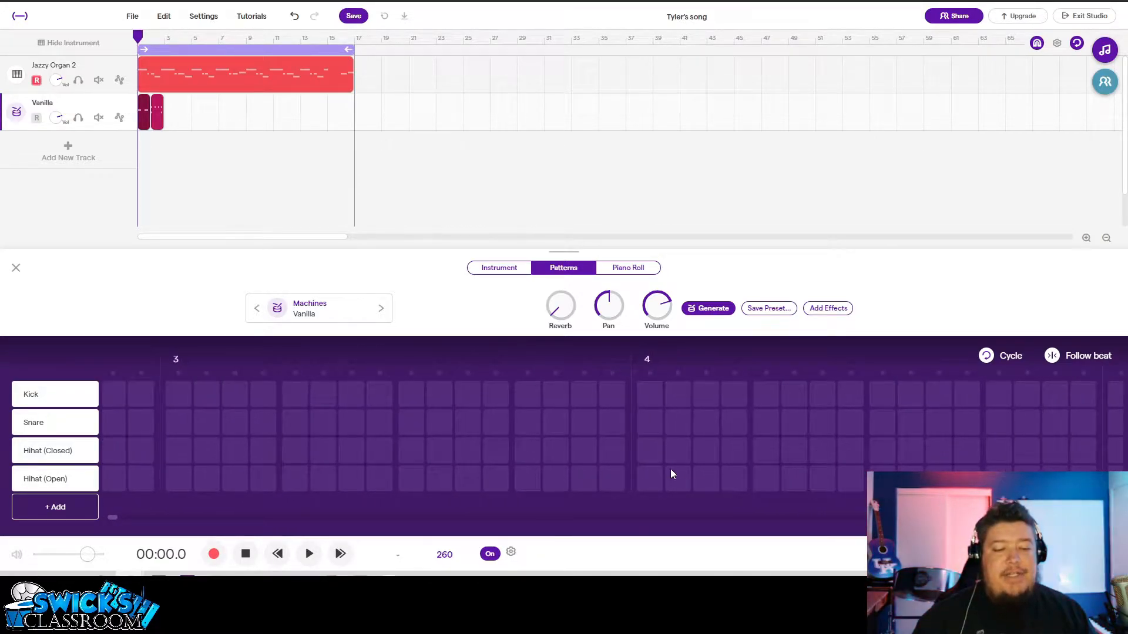
pyautogui.click(182, 487)
pyautogui.click(185, 450)
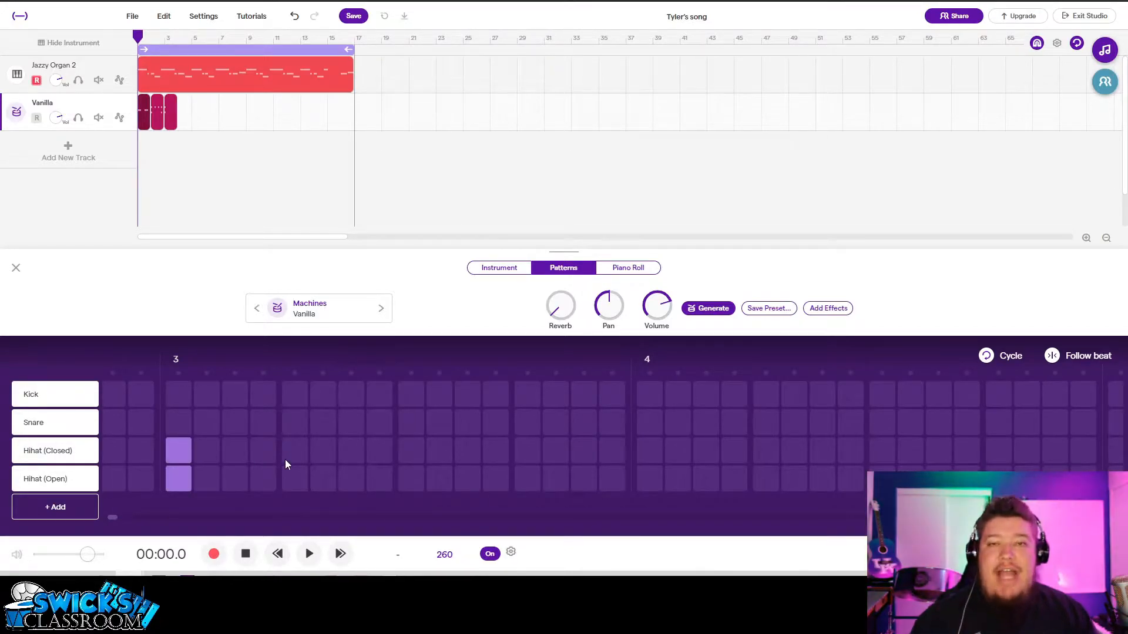
pyautogui.click(286, 461)
pyautogui.click(296, 427)
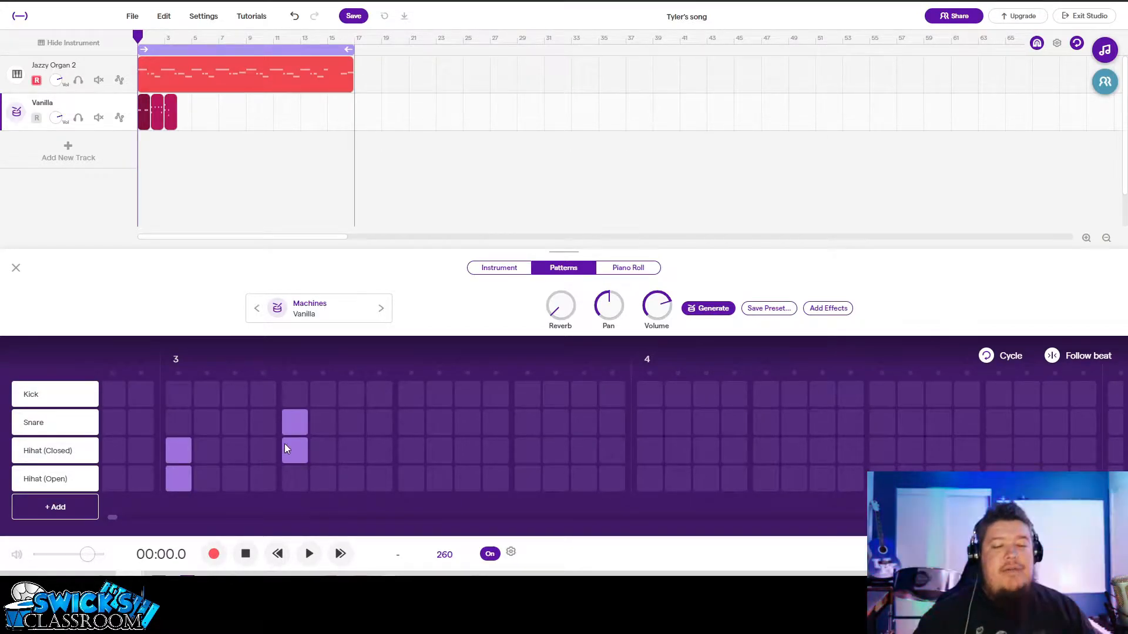
pyautogui.click(406, 451)
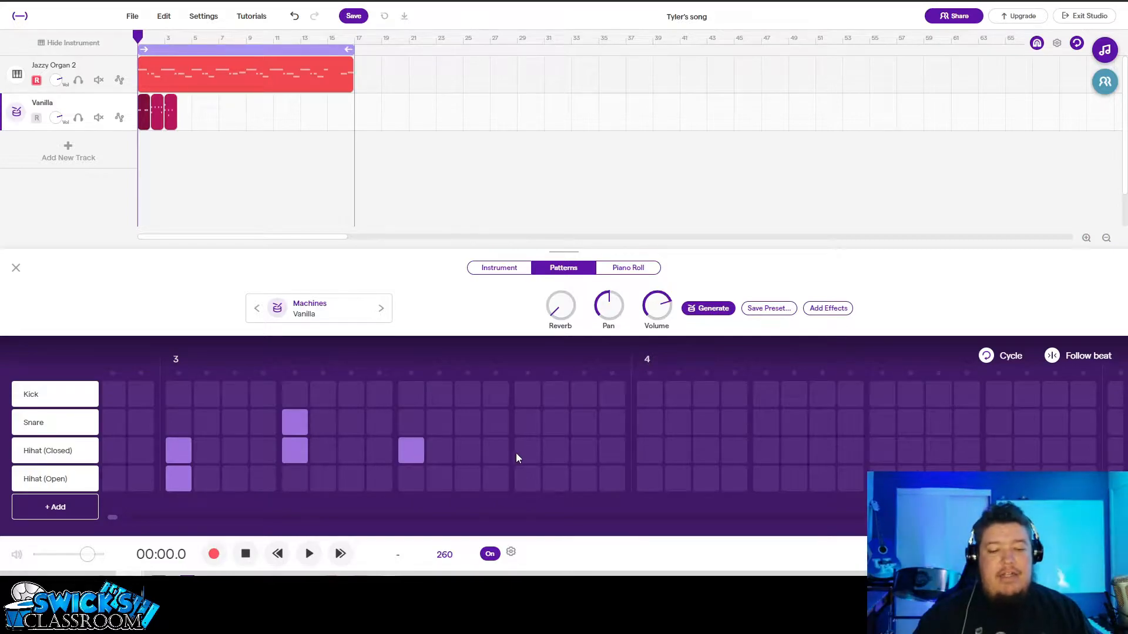
pyautogui.click(521, 453)
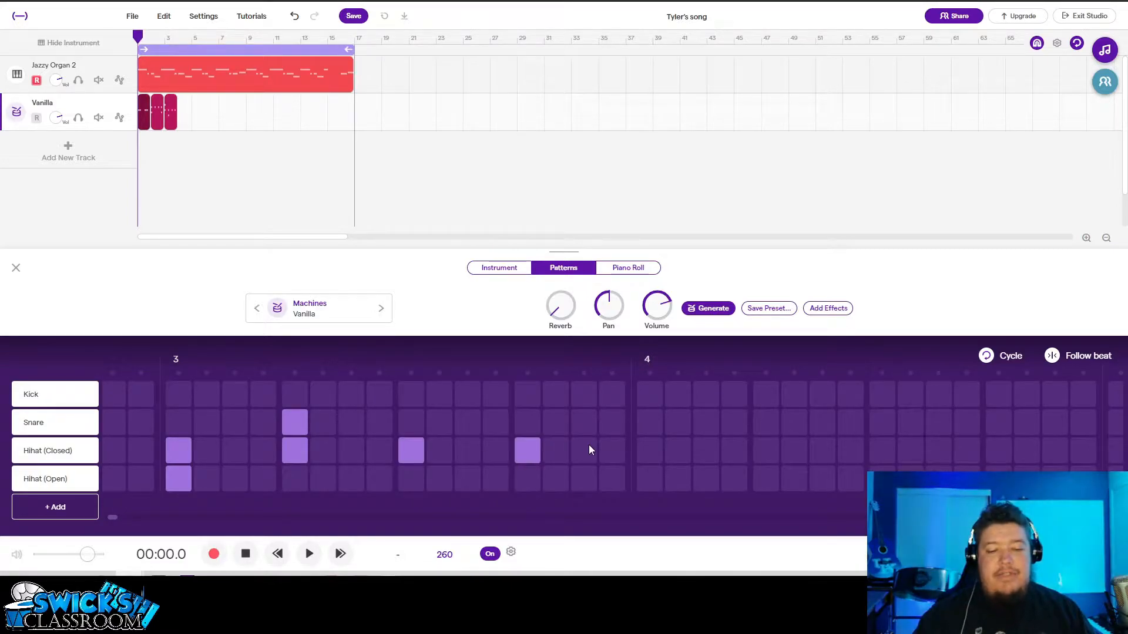
# - Place closed hi-hats on beats 1, 2 and 3 of bar 4 and a snare on its beat 1
pyautogui.click(641, 456)
pyautogui.click(643, 432)
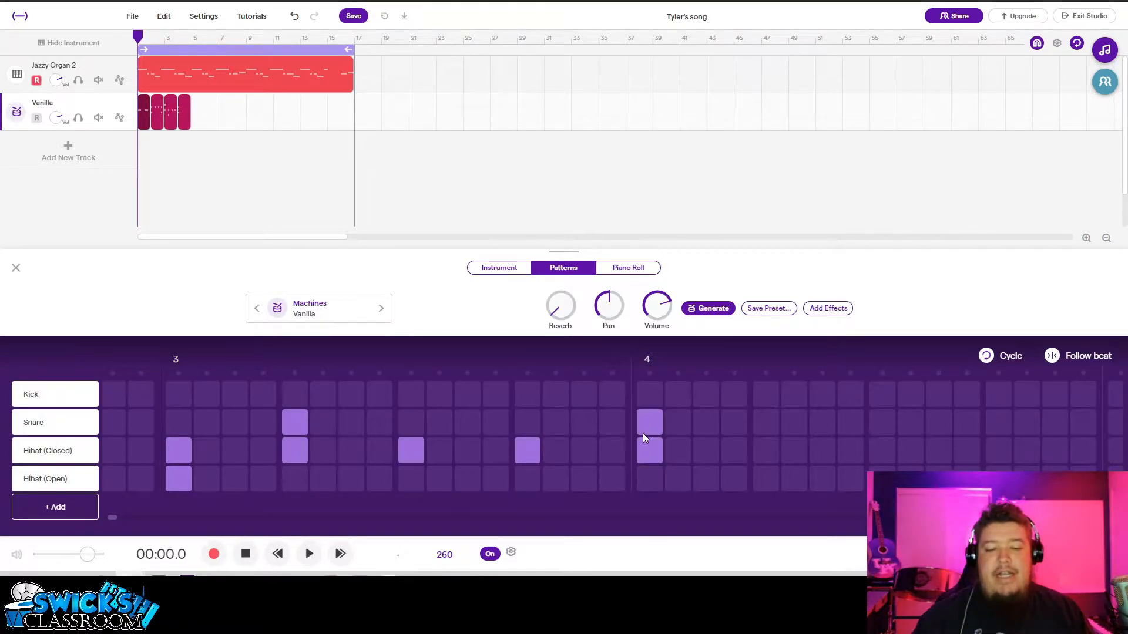
pyautogui.click(758, 448)
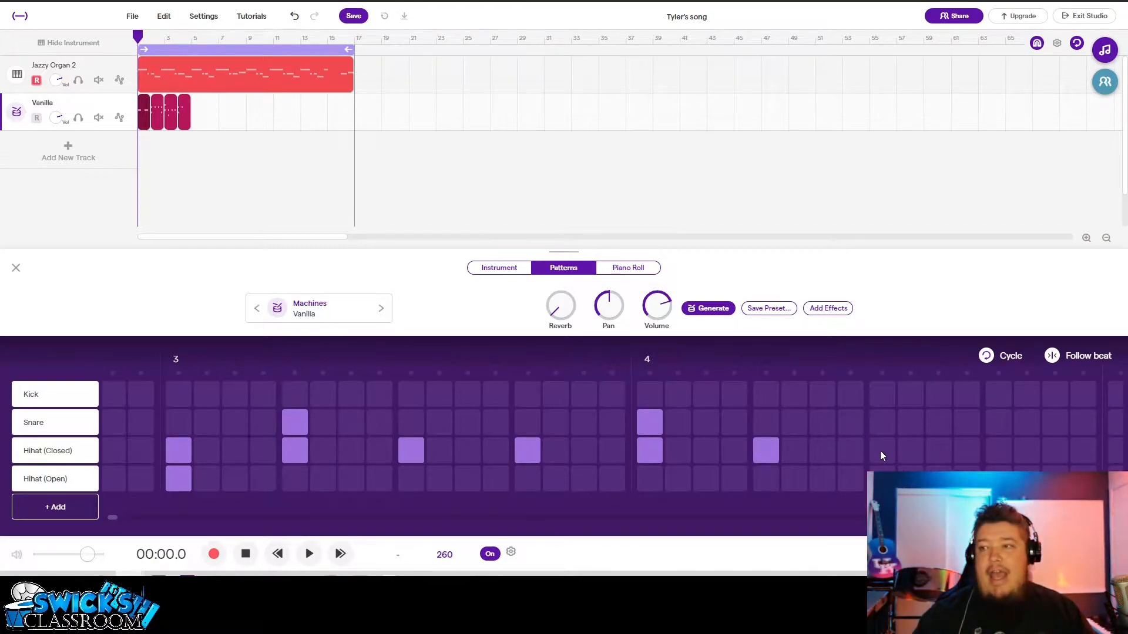
pyautogui.click(880, 450)
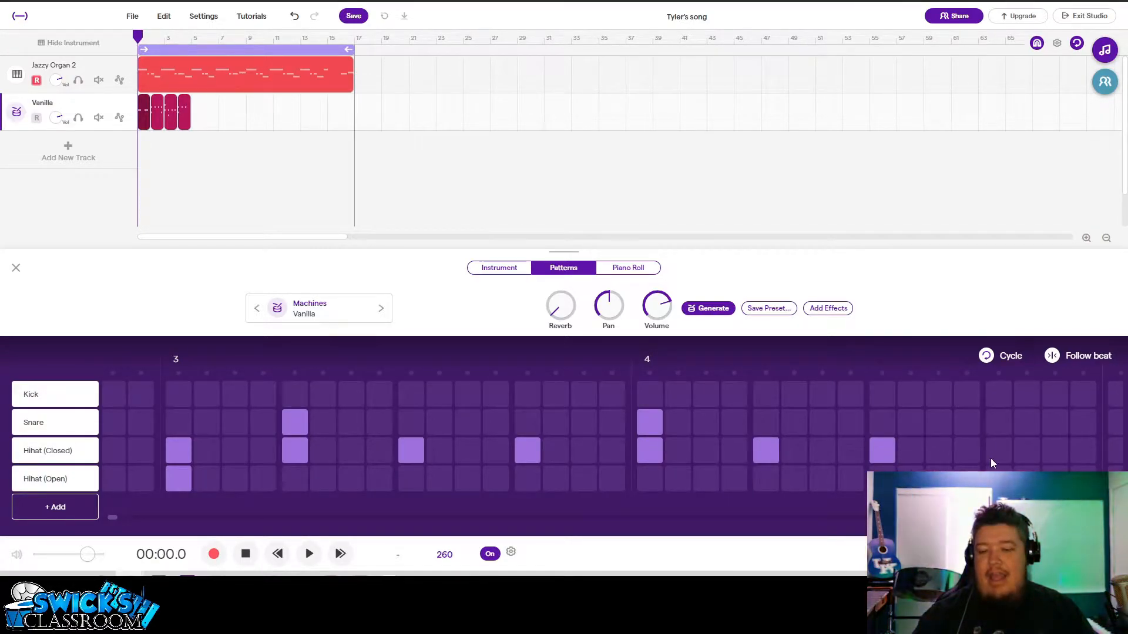
# - Fill all four closed hi-hat steps on beat 1 of bar 5 and place single closed hi-hats on beats 3 and 4
pyautogui.hscroll(5, 175, 450)
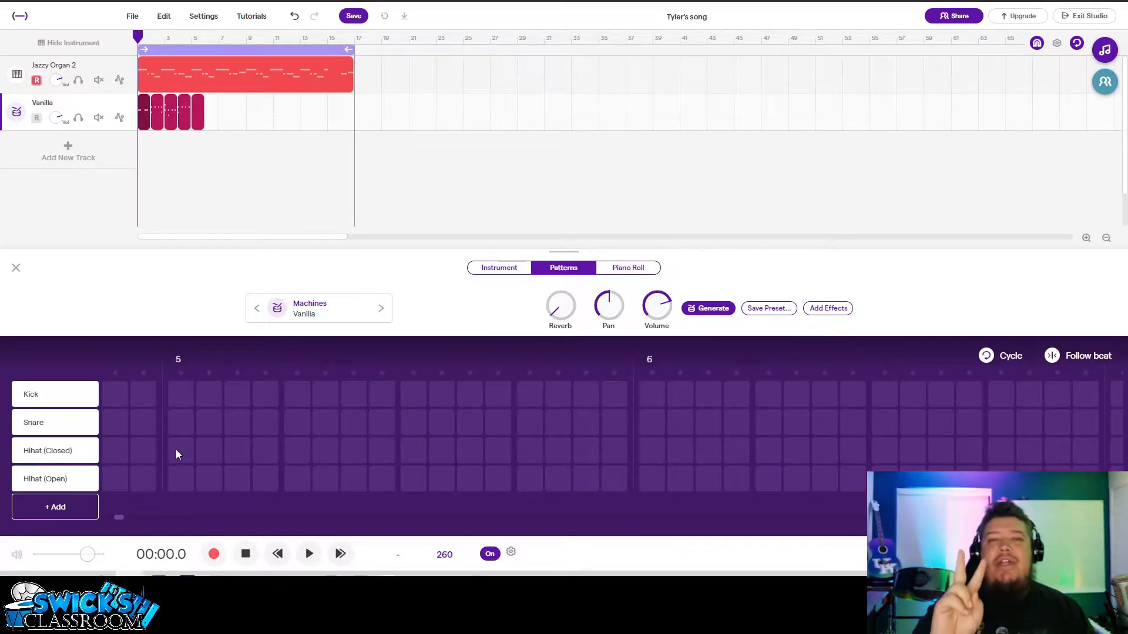
pyautogui.moveTo(176, 453); pyautogui.dragTo(274, 454)
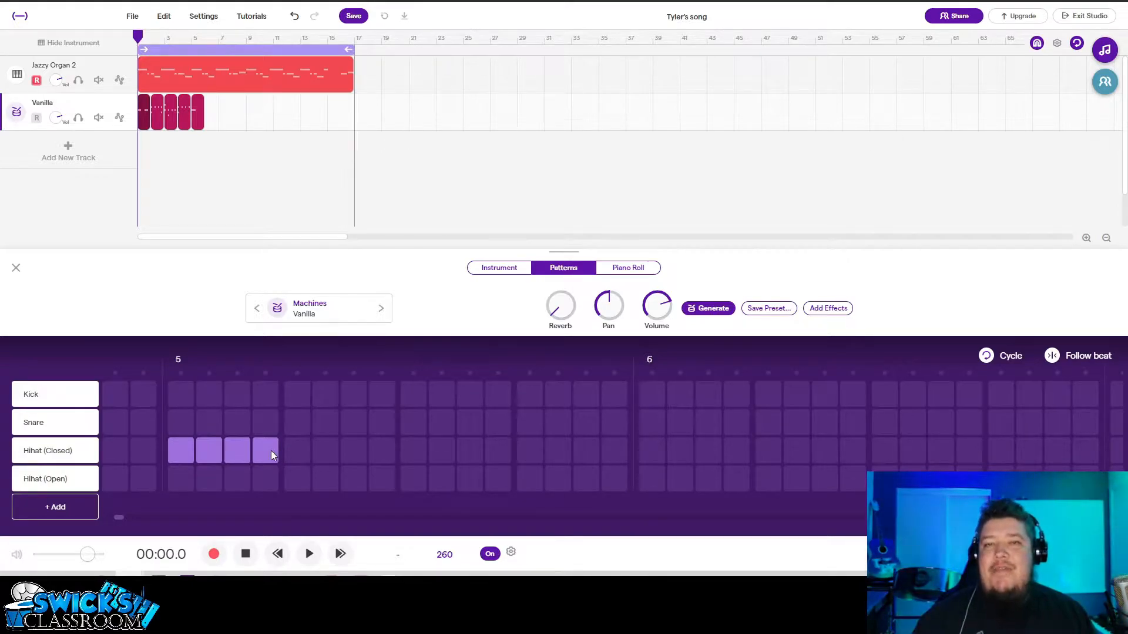
pyautogui.click(413, 451)
pyautogui.click(534, 453)
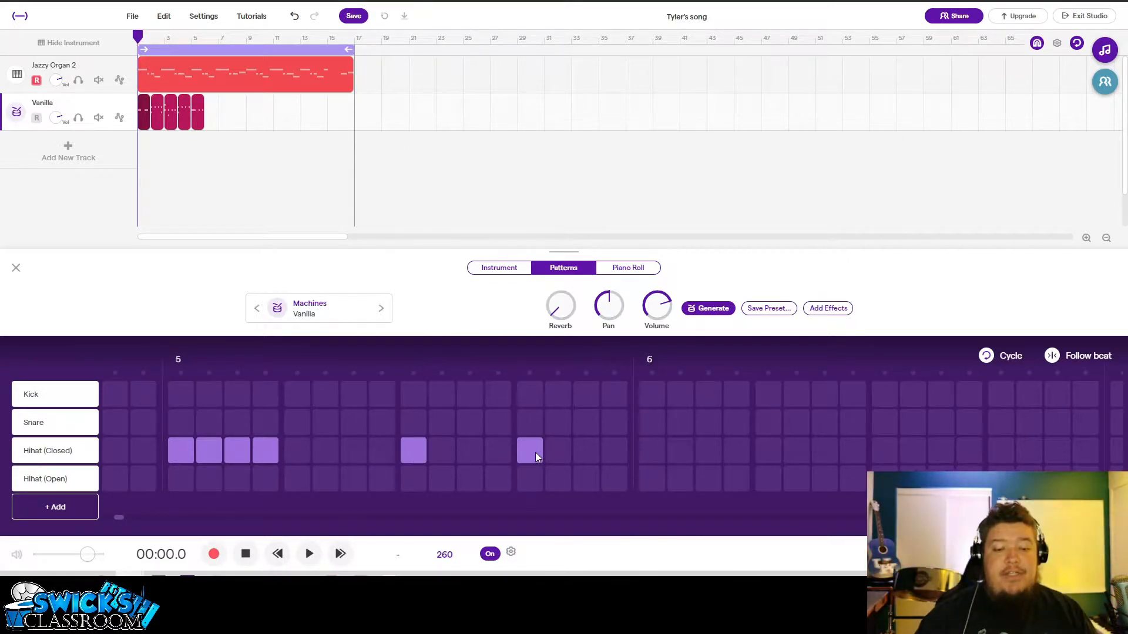
# - Place closed hi-hats on all four beats of bar 6, with snares on beats 1 and 4 and an open hi-hat on beat 3
pyautogui.click(653, 455)
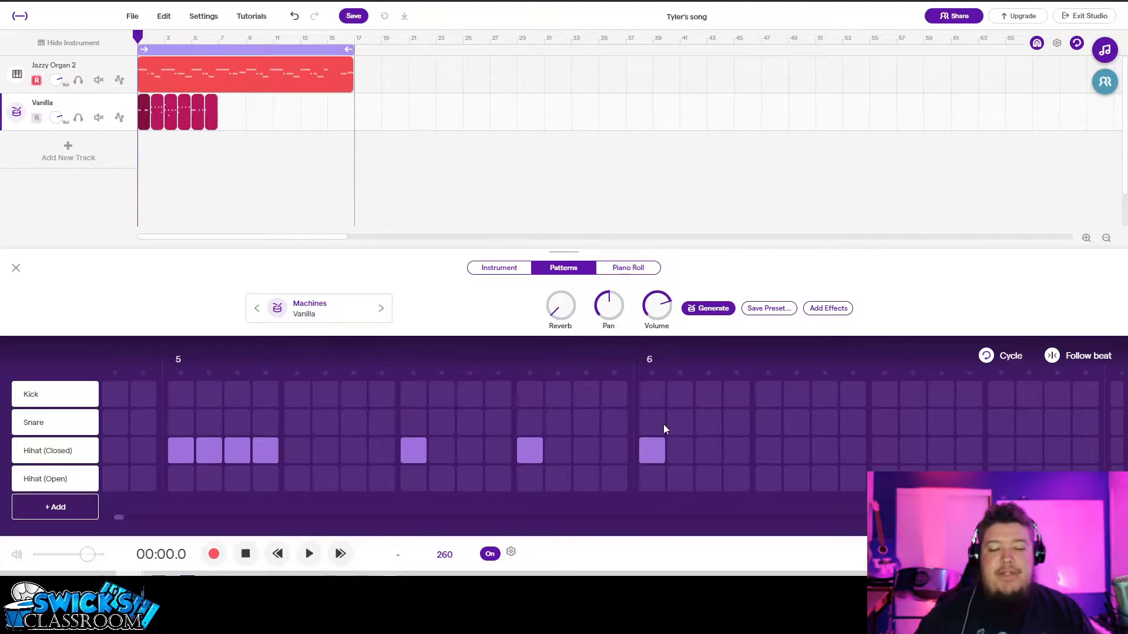
pyautogui.click(651, 422)
pyautogui.click(767, 452)
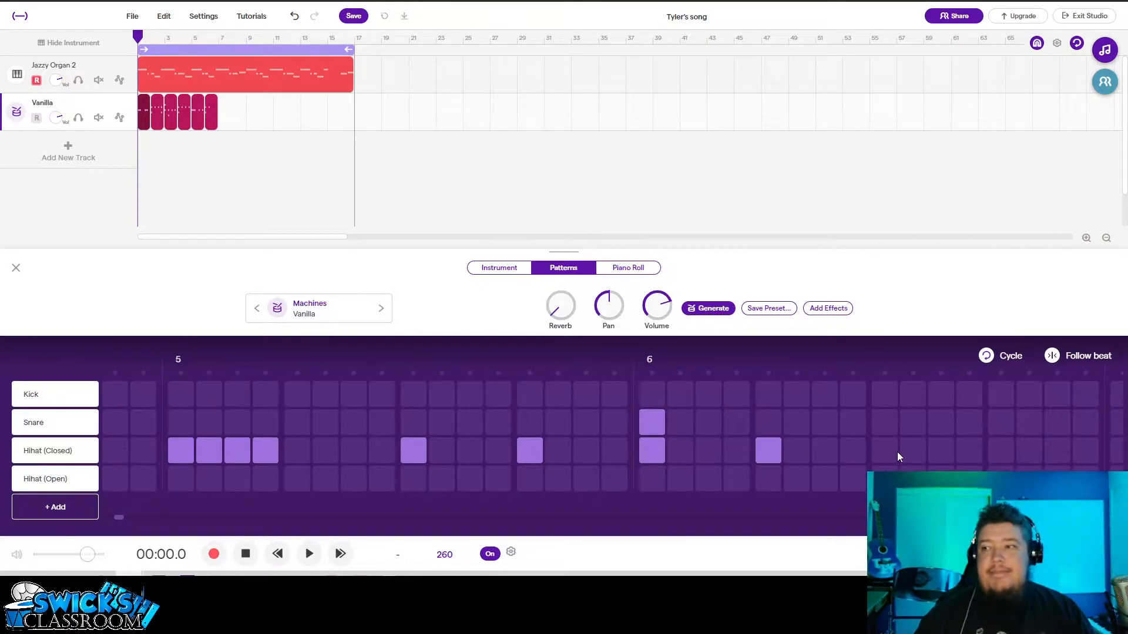
pyautogui.click(888, 454)
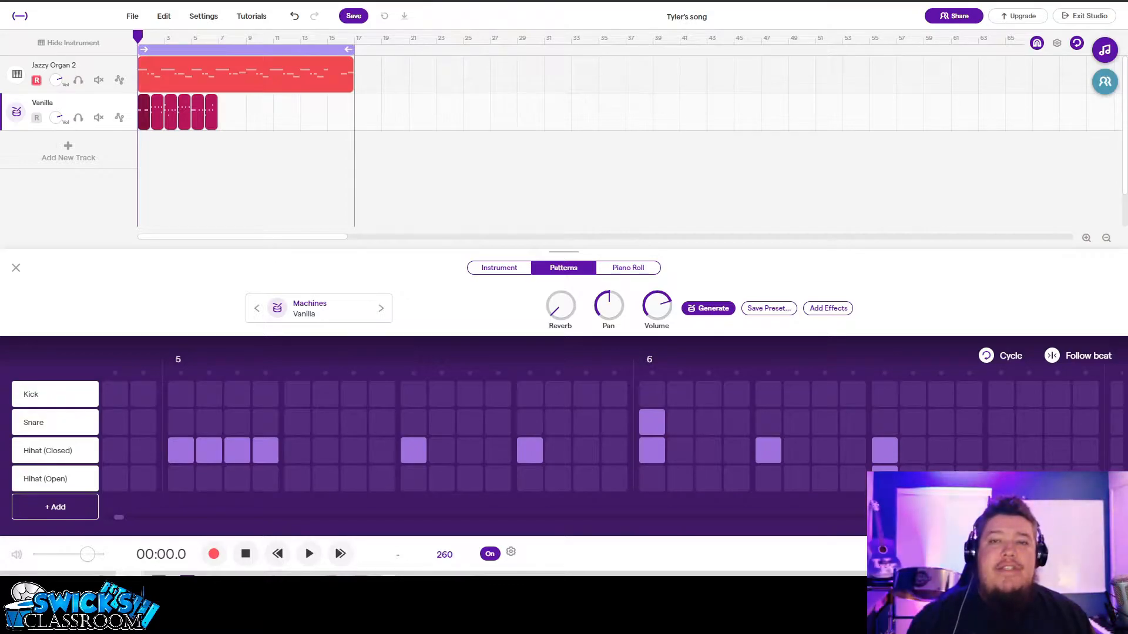
pyautogui.click(1000, 455)
pyautogui.click(1004, 425)
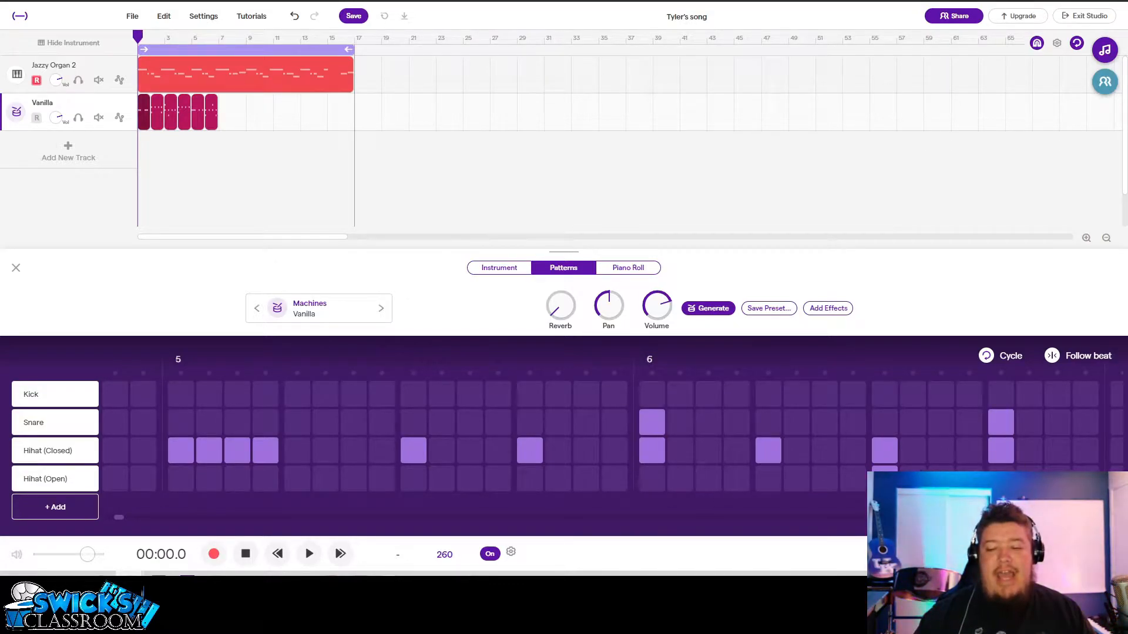
# - Place closed hi-hats on all four beats of bar 7 and a snare on its beat 2
pyautogui.hscroll(5, 788, 434)
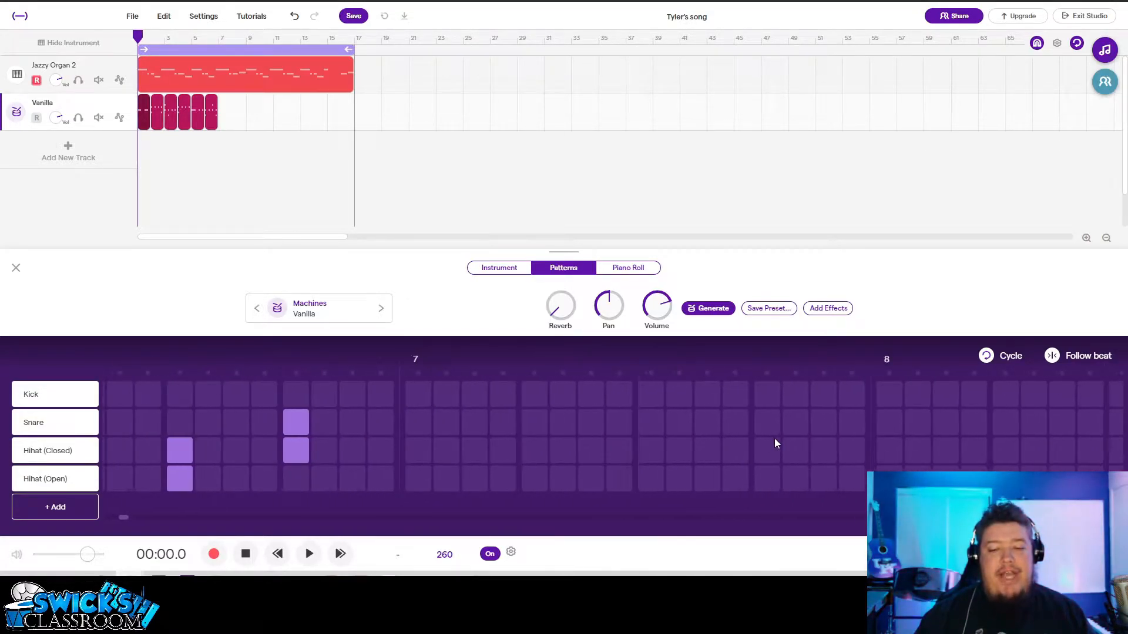
pyautogui.hscroll(1, 768, 448)
pyautogui.click(183, 450)
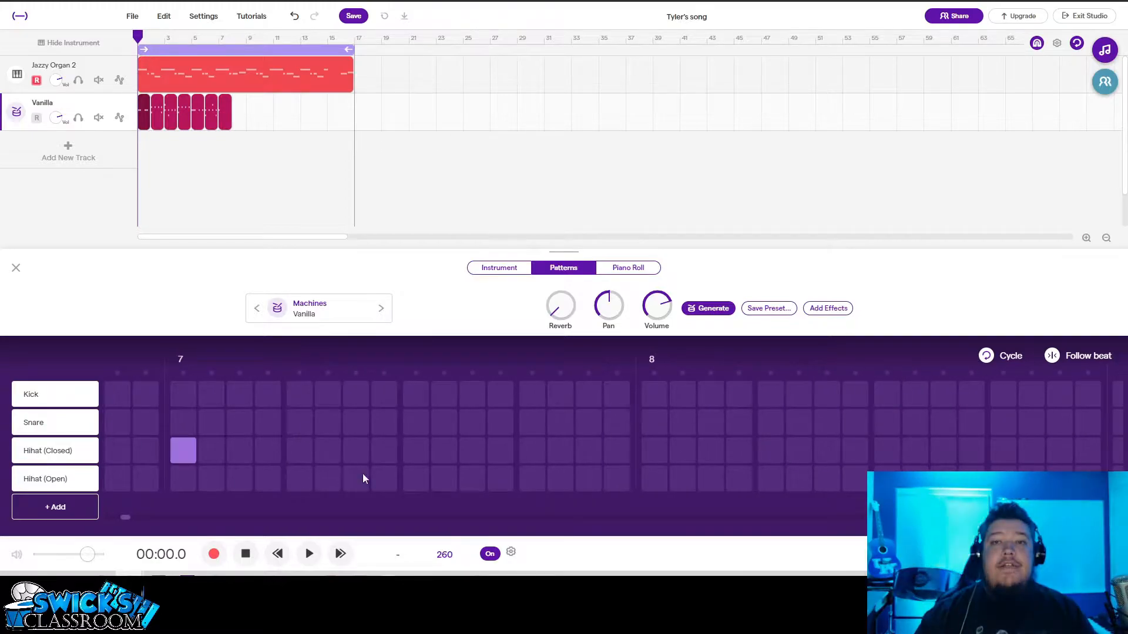
pyautogui.click(305, 448)
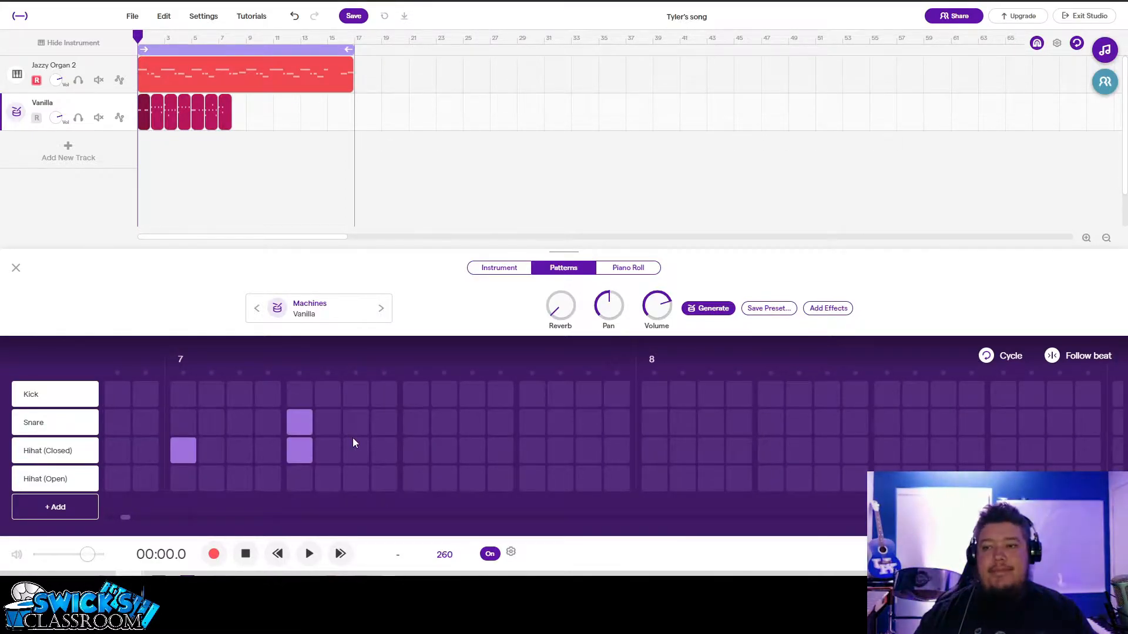
pyautogui.click(414, 453)
pyautogui.click(531, 451)
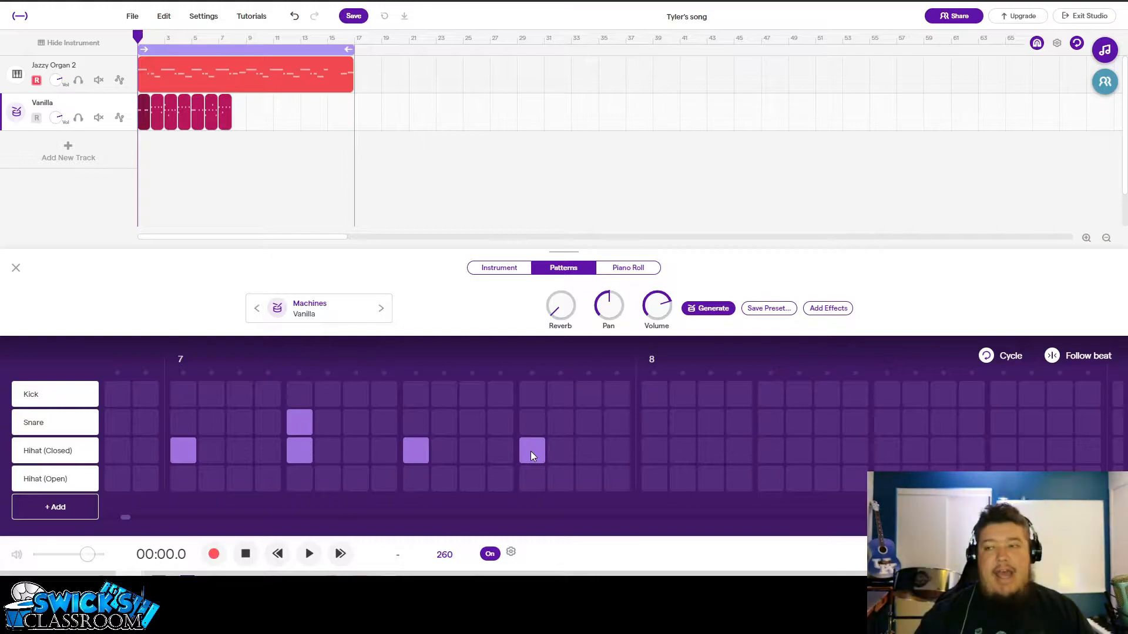
# - Place closed hi-hats on all four beats of bar 8 and a snare on its beat 1
pyautogui.click(655, 424)
pyautogui.click(768, 451)
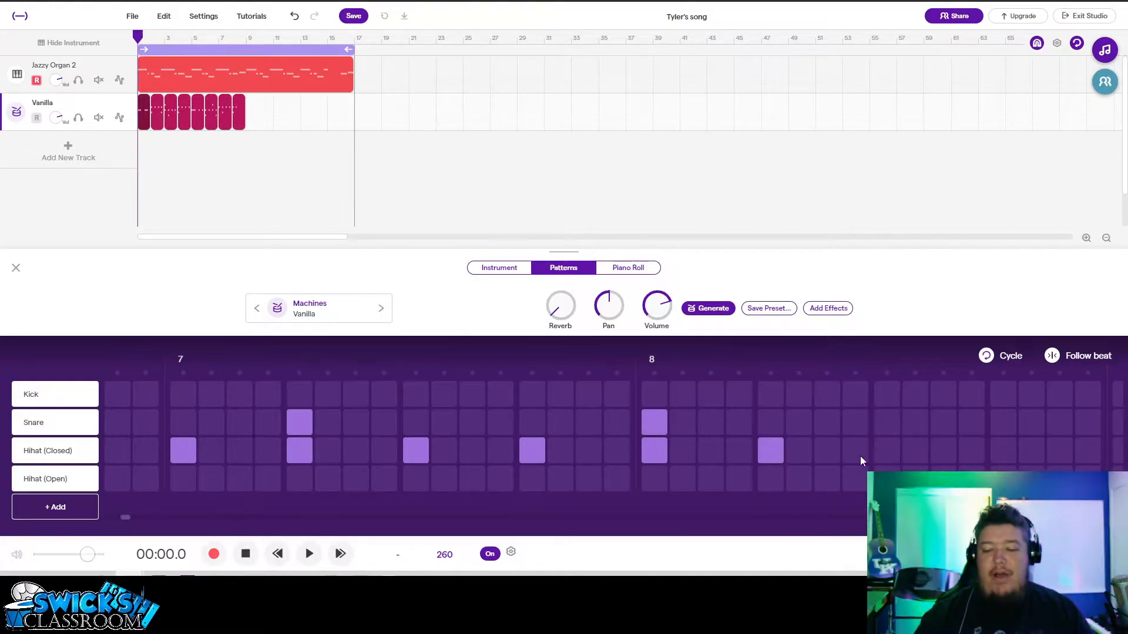
pyautogui.click(887, 452)
pyautogui.click(1002, 449)
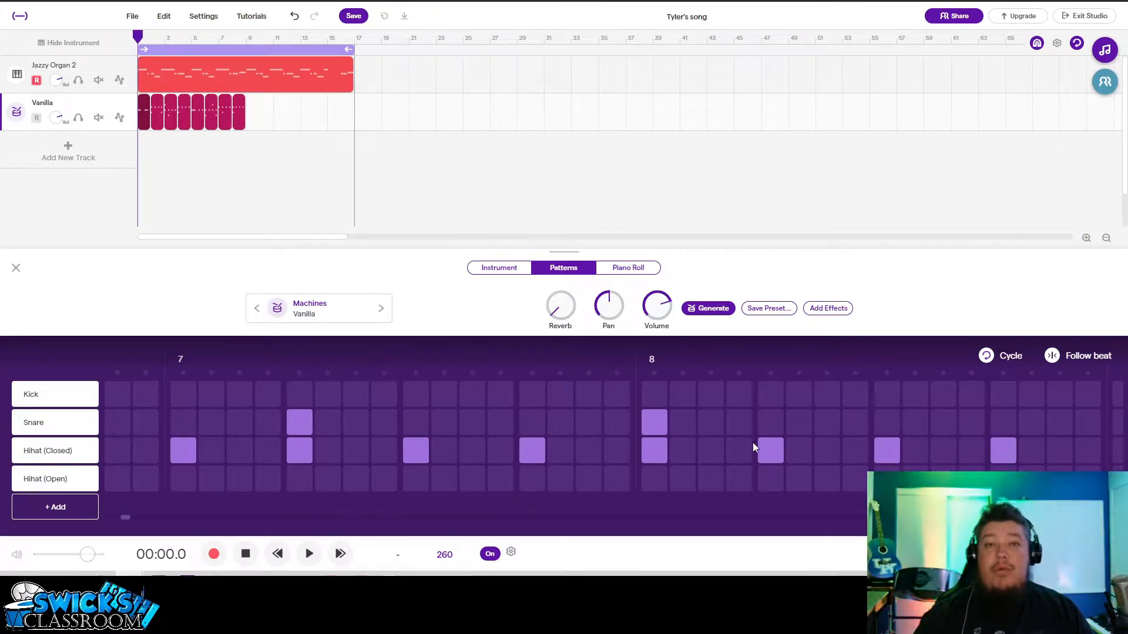
# - Fill all four closed hi-hat steps on beats 1 and 3 of bar 9
pyautogui.hscroll(5, 641, 422)
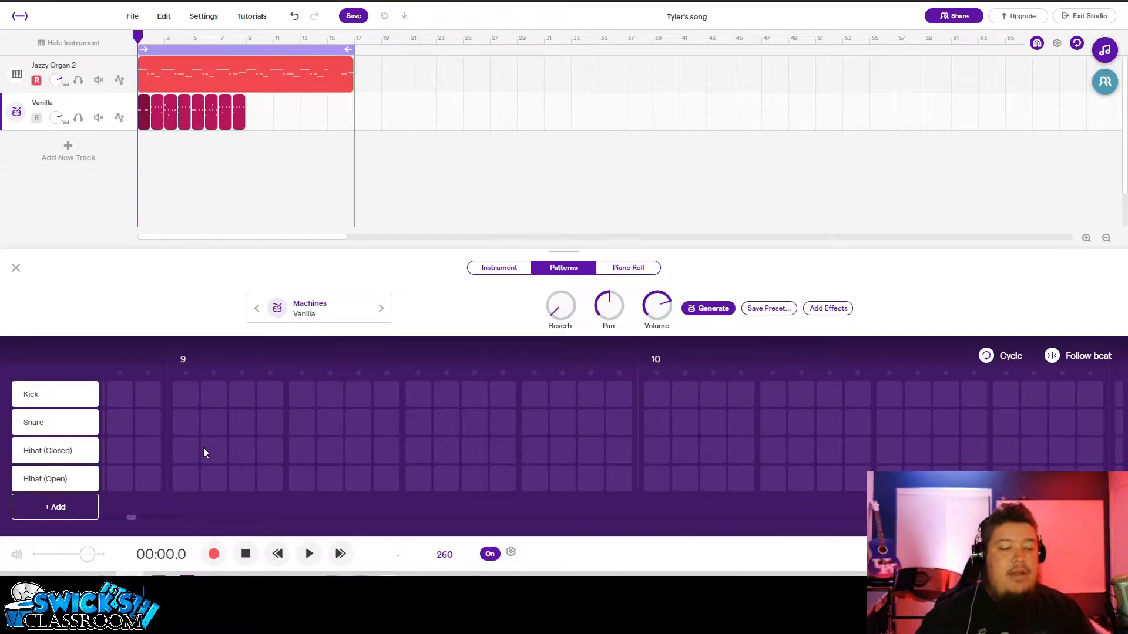
pyautogui.moveTo(196, 447); pyautogui.dragTo(276, 448)
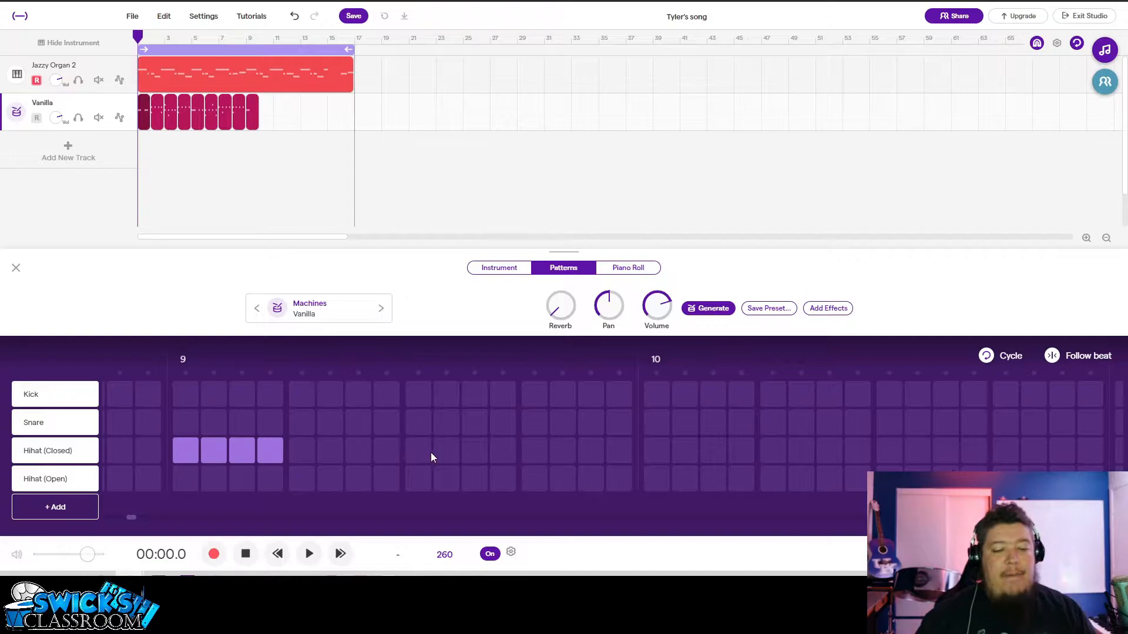
pyautogui.moveTo(423, 454); pyautogui.dragTo(500, 463)
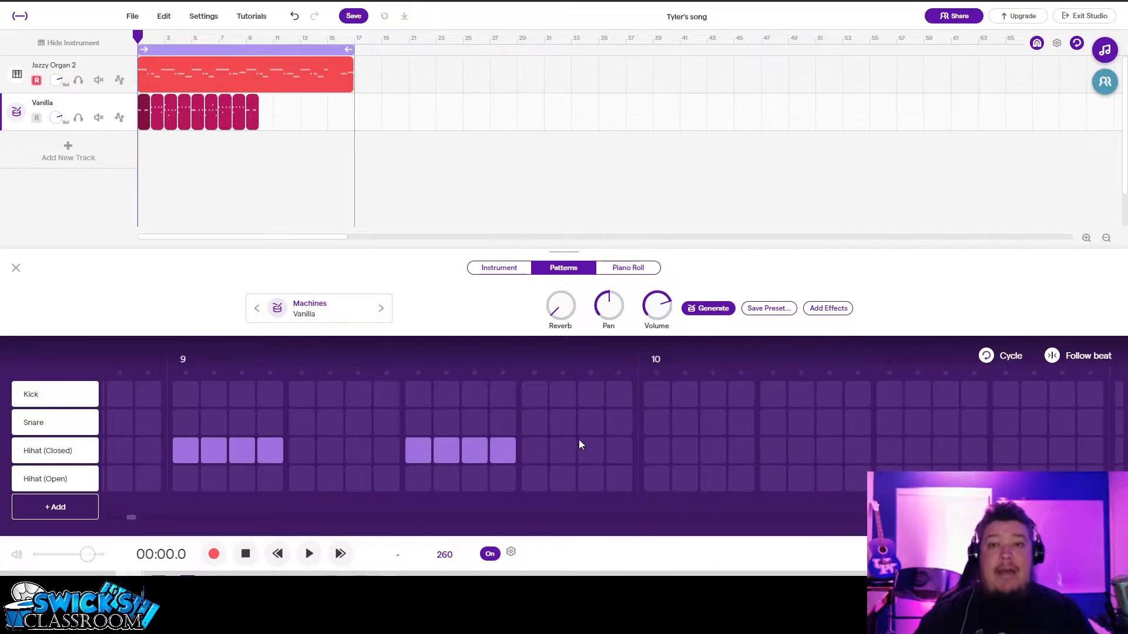
# - Place closed hi-hats on all four beats of bar 10 and snares on its beats 1 and 4
pyautogui.click(657, 450)
pyautogui.click(656, 422)
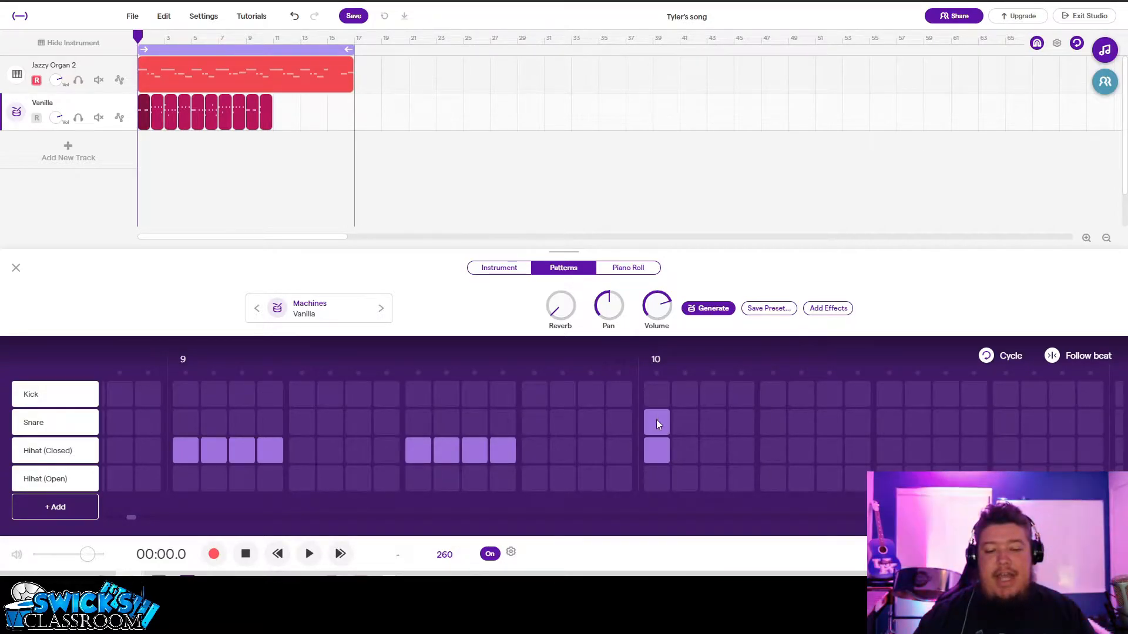
pyautogui.click(772, 453)
pyautogui.click(889, 450)
pyautogui.click(1006, 450)
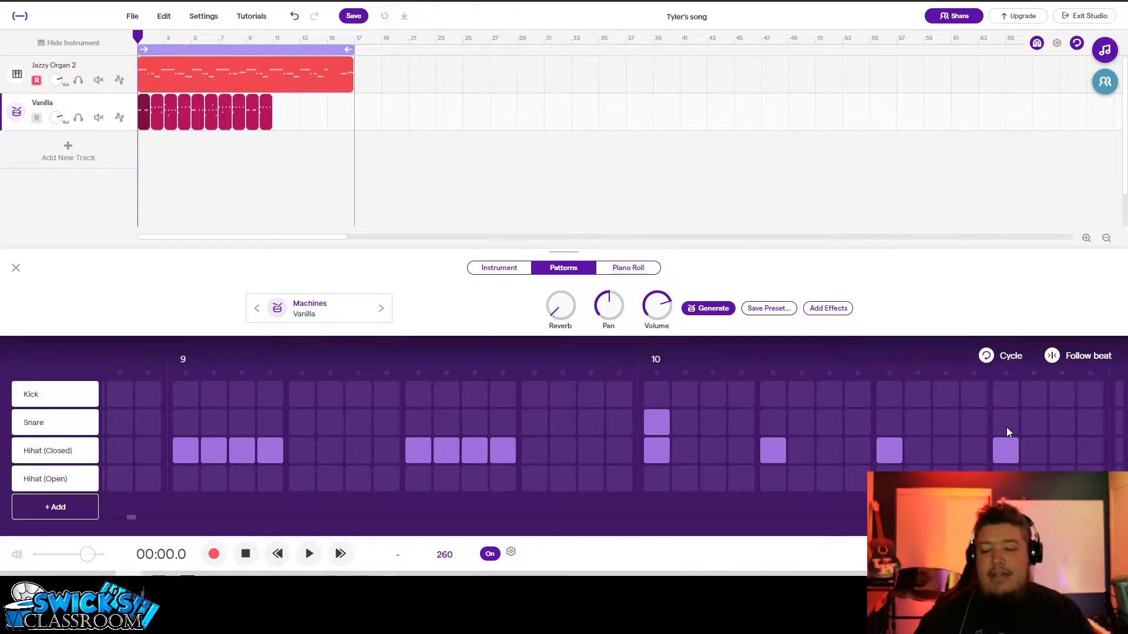
pyautogui.click(1005, 422)
# - Place closed hi-hats on all four beats of bar 11 and a snare on its beat 2
pyautogui.hscroll(3, 841, 457)
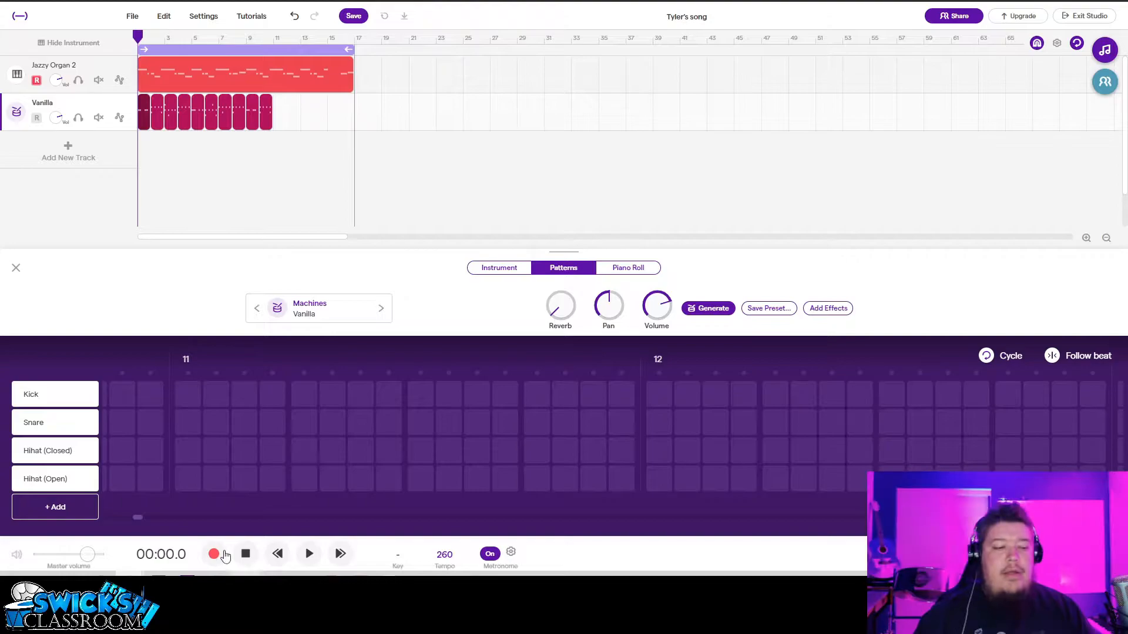
pyautogui.click(184, 450)
pyautogui.click(303, 450)
pyautogui.click(304, 422)
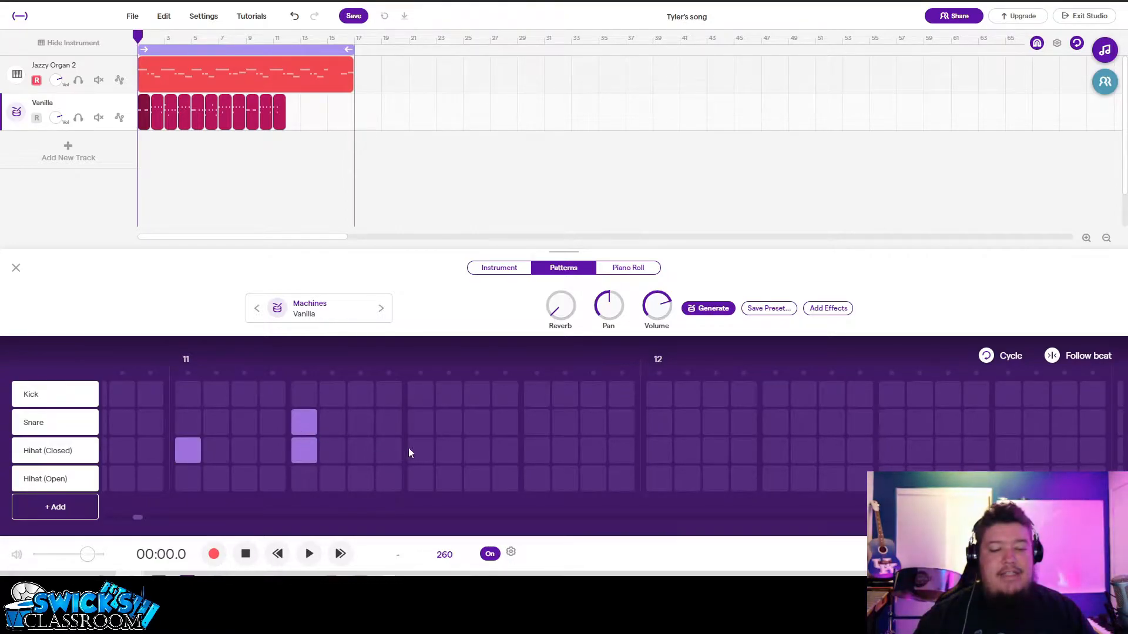
pyautogui.click(421, 451)
pyautogui.click(544, 454)
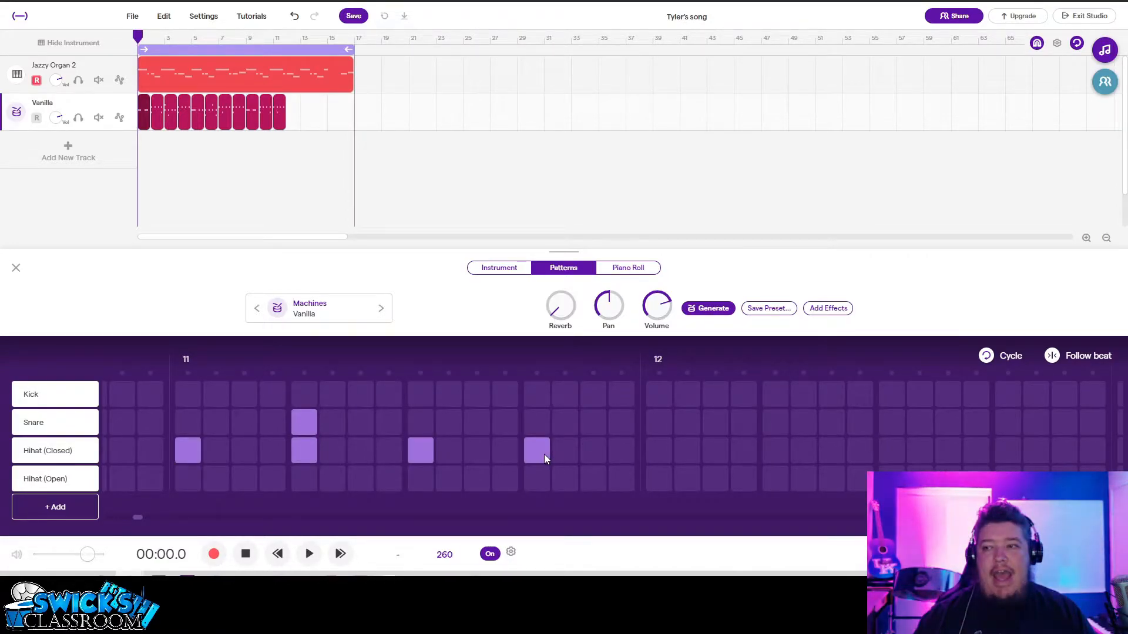
# - Place closed hi-hats on all four beats of bar 12 and a snare on its beat 1
pyautogui.click(657, 451)
pyautogui.click(663, 424)
pyautogui.click(776, 449)
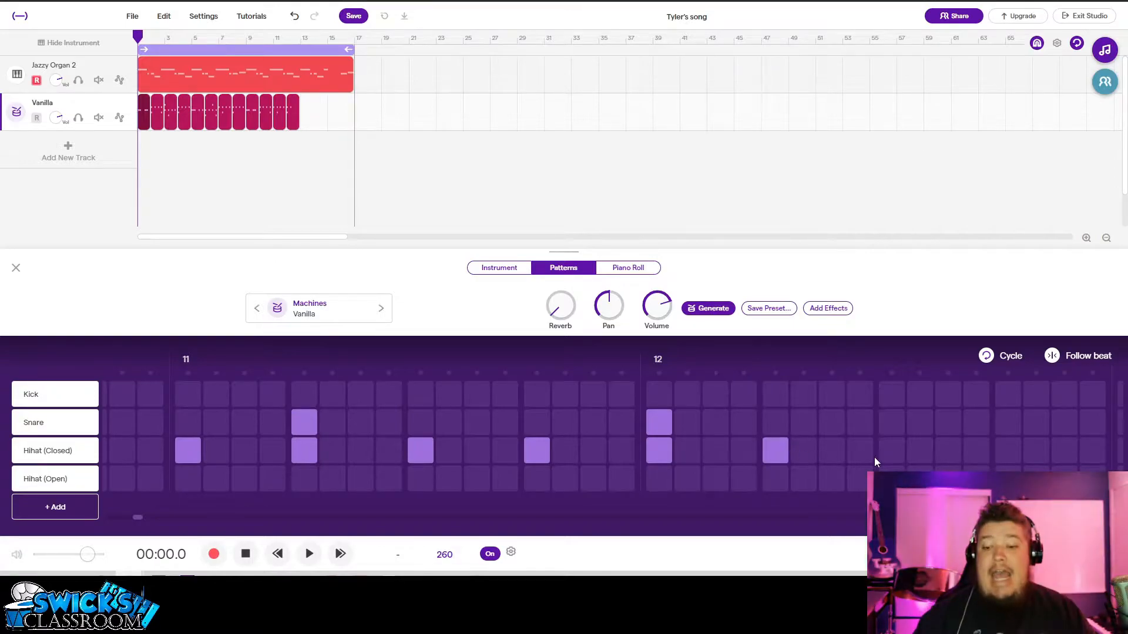
pyautogui.click(1005, 450)
pyautogui.click(889, 450)
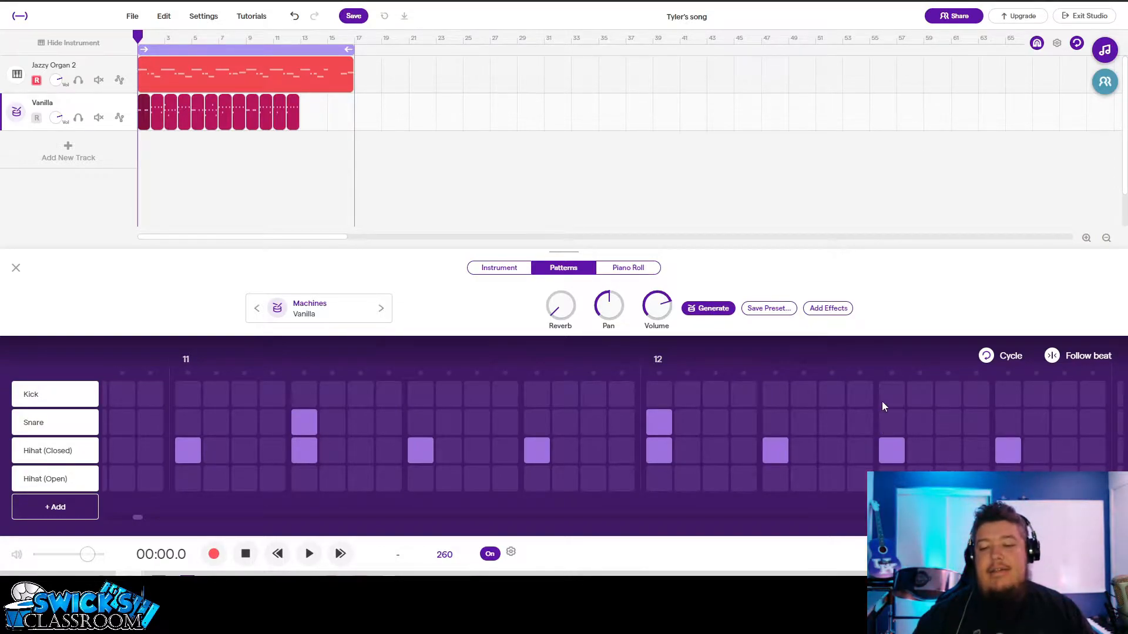
# - Fill all four closed hi-hat steps on beat 1 of bar 13 and place closed hi-hats on its beats 3 and 4
pyautogui.hscroll(5, 875, 403)
pyautogui.click(129, 453)
pyautogui.click(156, 453)
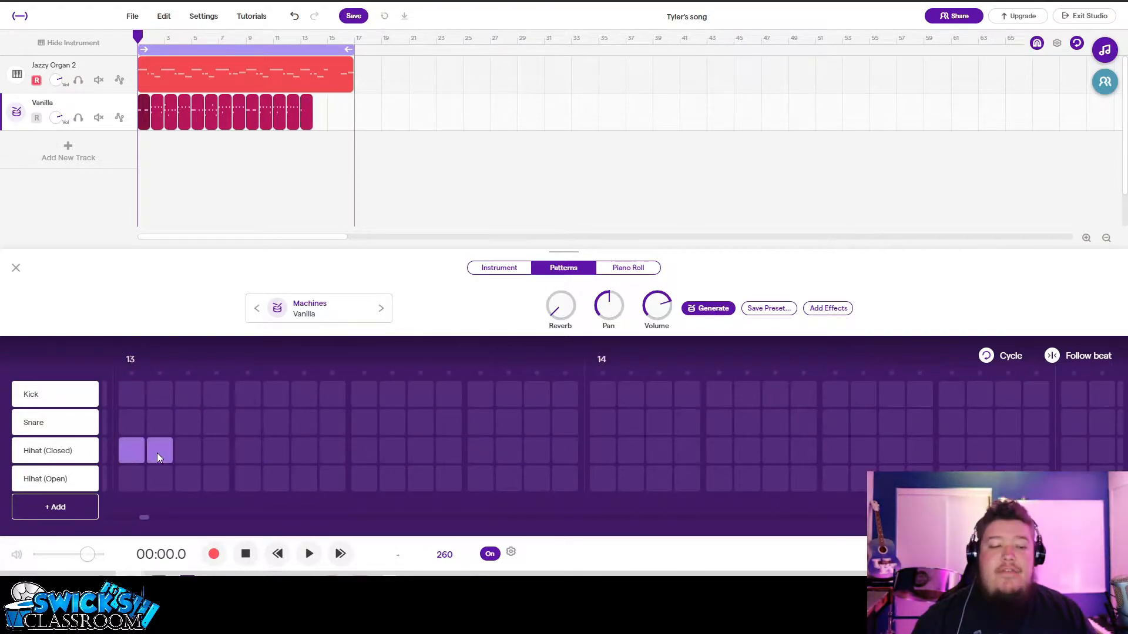
pyautogui.click(187, 452)
pyautogui.click(213, 457)
pyautogui.click(359, 449)
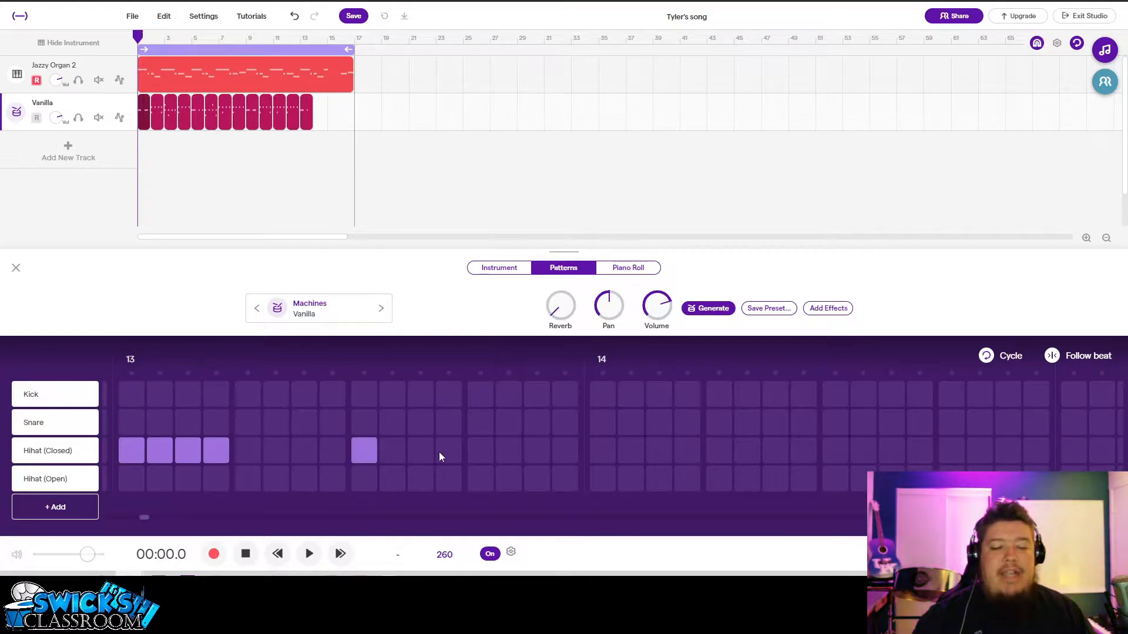
pyautogui.click(478, 454)
# - Place closed hi-hats on all four beats of bar 14 and snares on its beats 1 and 4
pyautogui.click(605, 457)
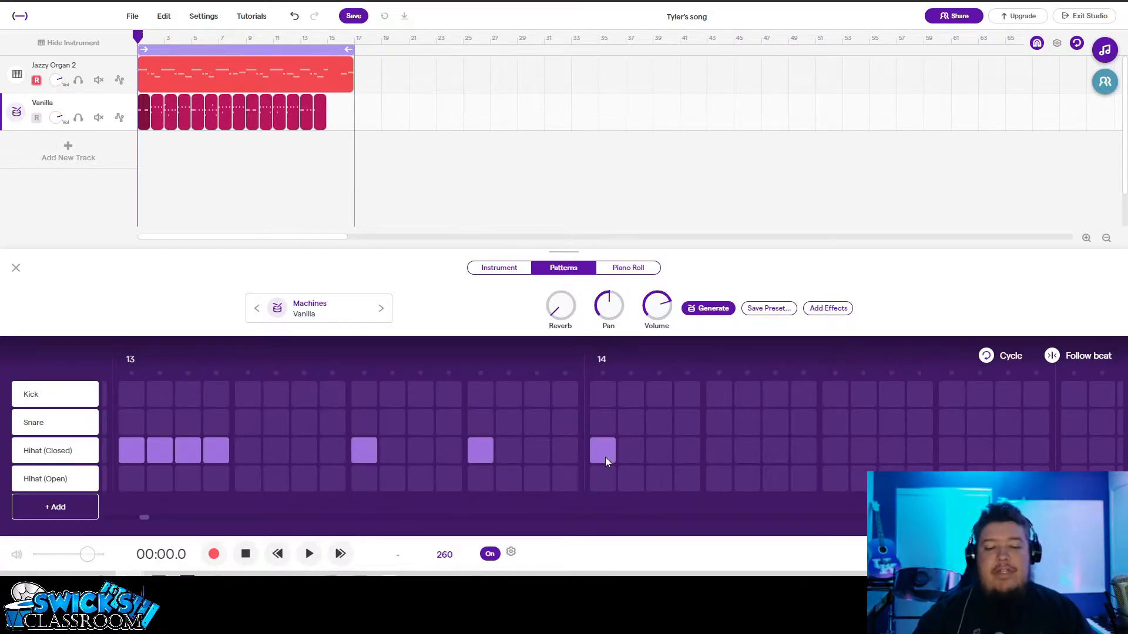
pyautogui.click(605, 426)
pyautogui.click(718, 451)
pyautogui.click(840, 454)
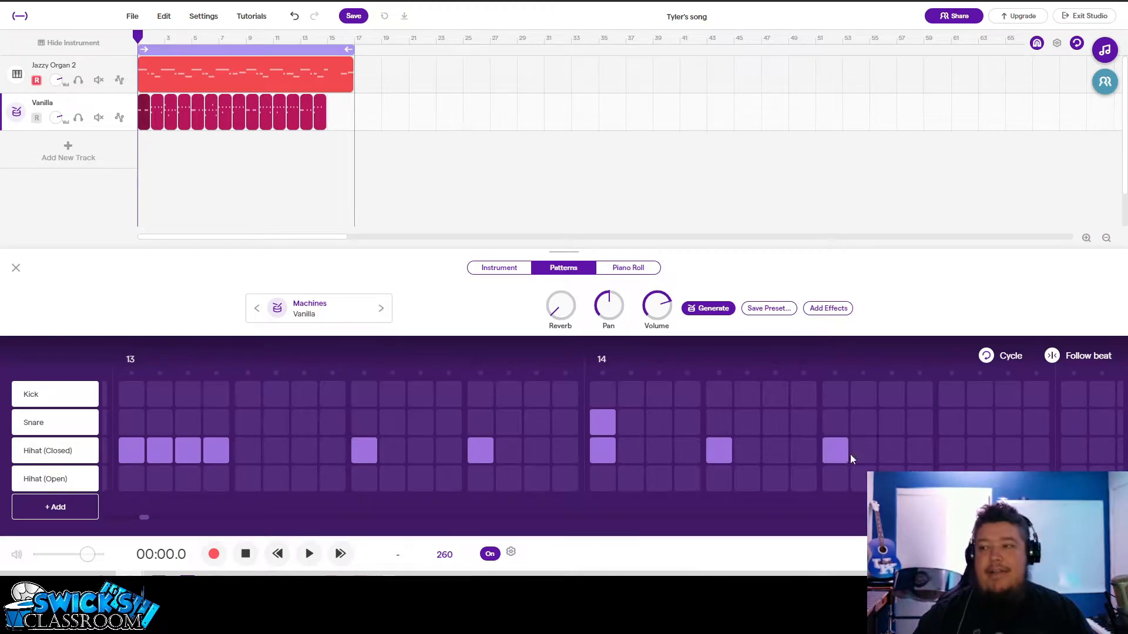
pyautogui.click(949, 451)
pyautogui.click(951, 424)
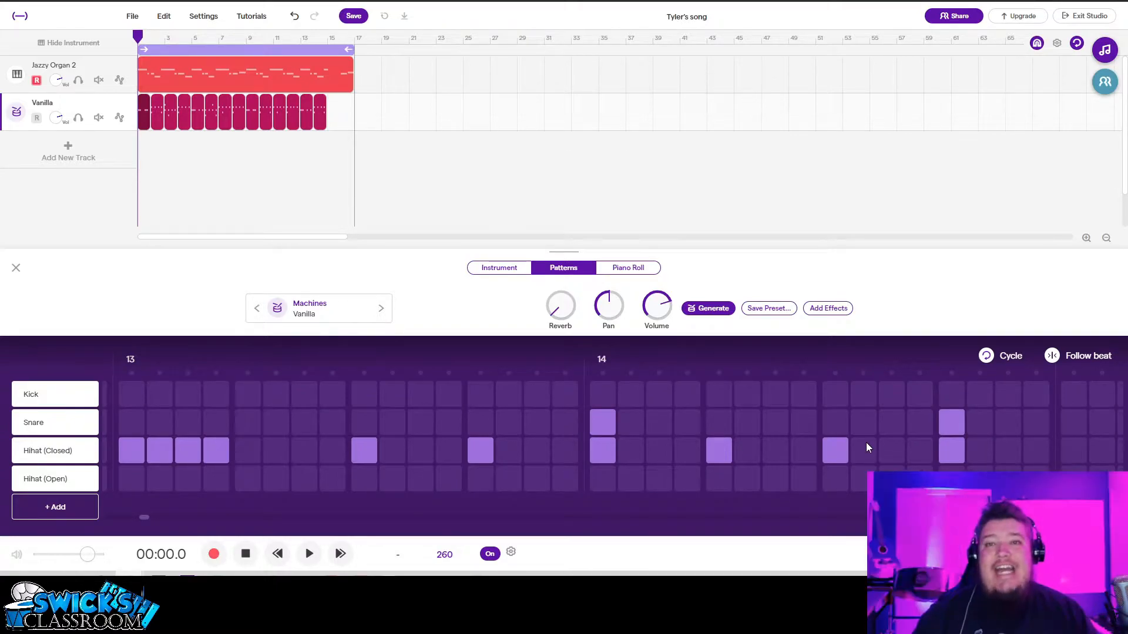
# - Place closed hi-hats on all four beats of bar 15 and a snare on its beat 2
pyautogui.hscroll(10, 842, 439)
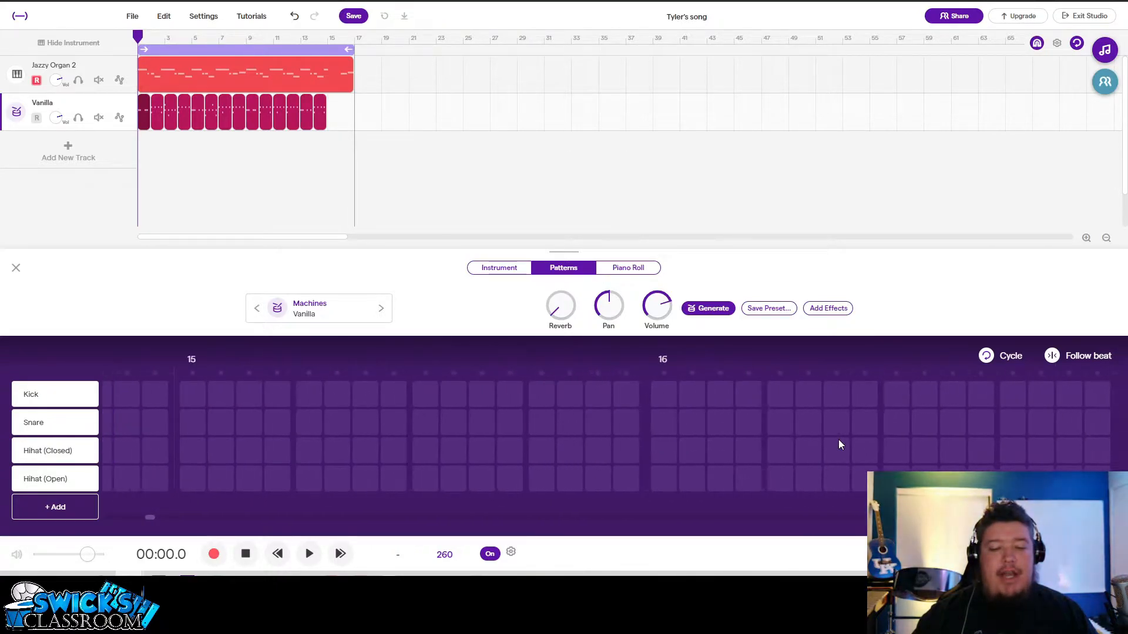
pyautogui.click(134, 450)
pyautogui.click(250, 450)
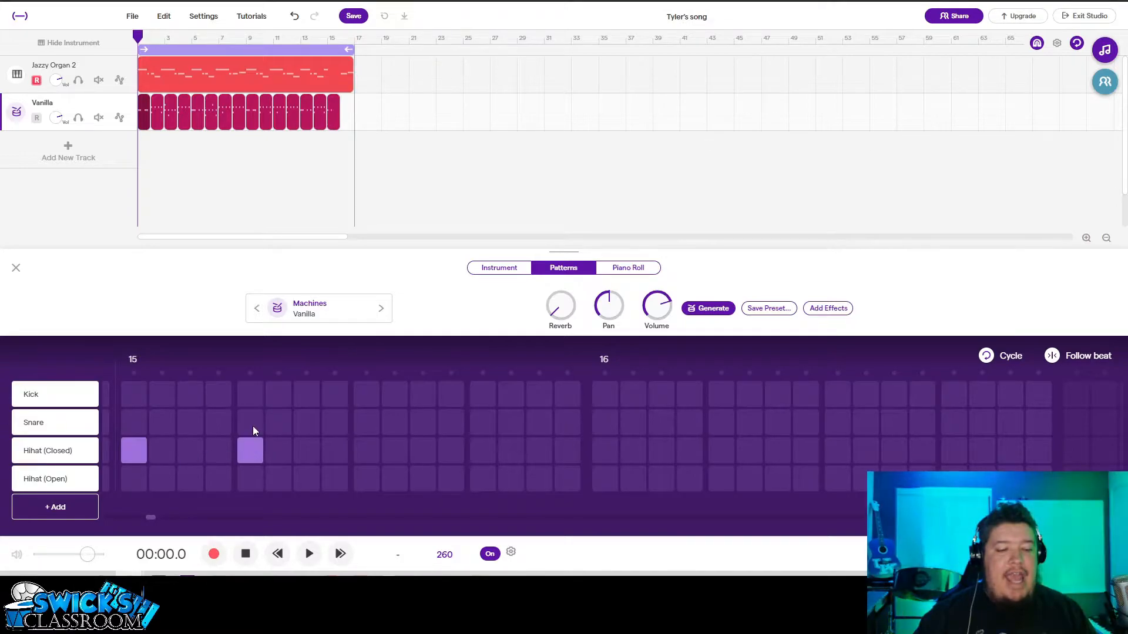
pyautogui.click(253, 430)
pyautogui.click(364, 448)
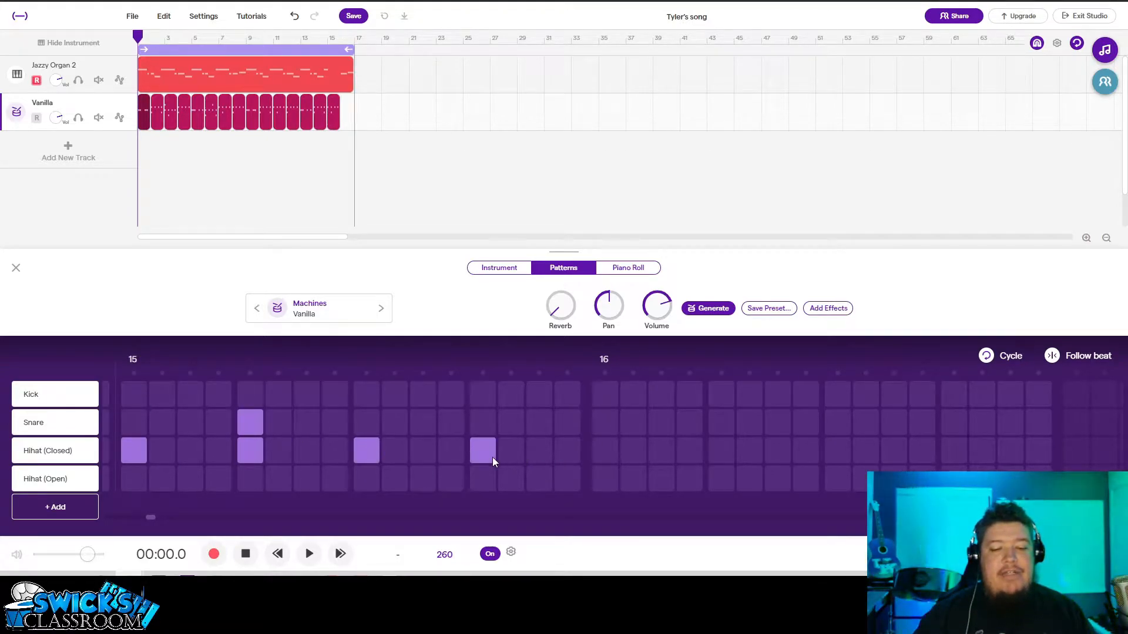
# - Place closed hi-hats on all four beats of bar 16 and a snare on its beat 1
pyautogui.click(604, 460)
pyautogui.click(601, 425)
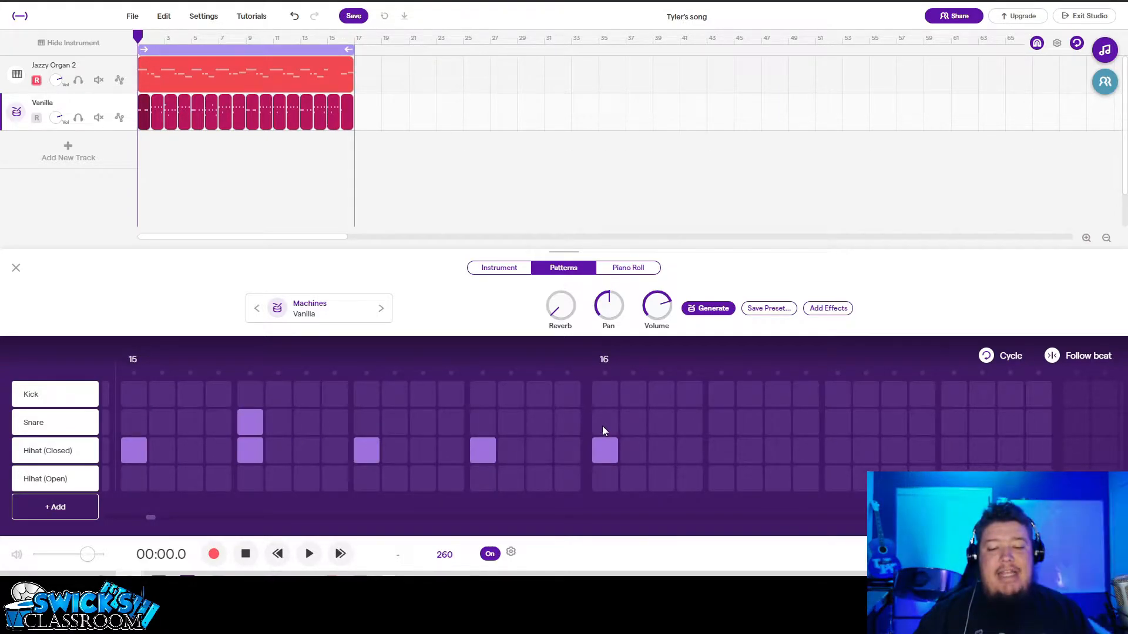
pyautogui.click(722, 450)
pyautogui.click(835, 445)
pyautogui.click(952, 443)
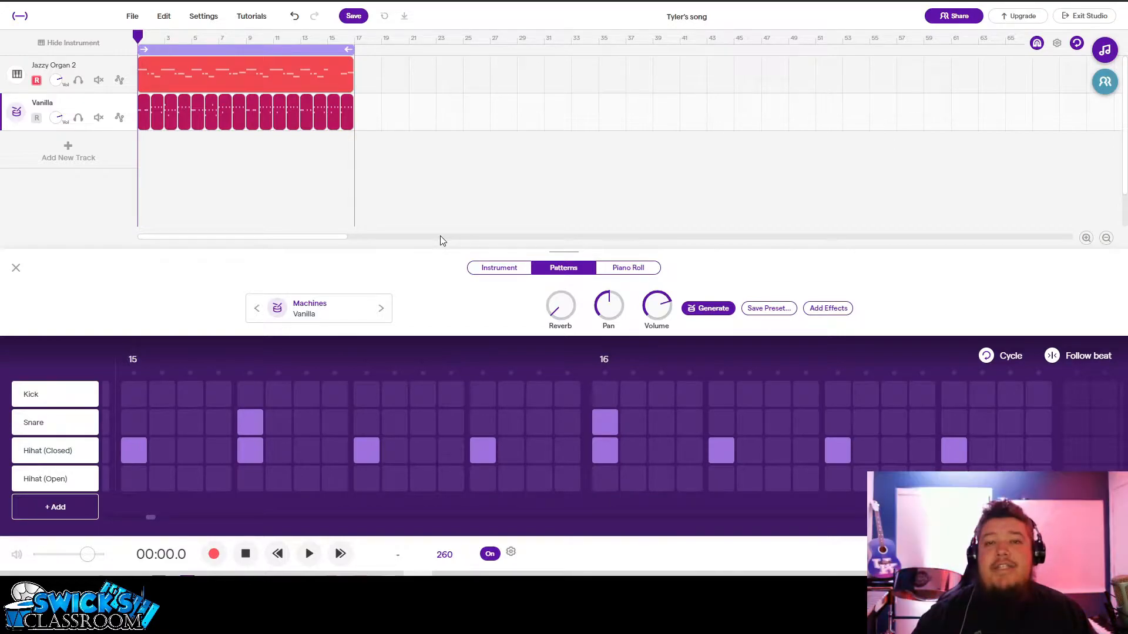
# - Close the pattern editor and play the organ and drum tracks together
pyautogui.click(16, 268)
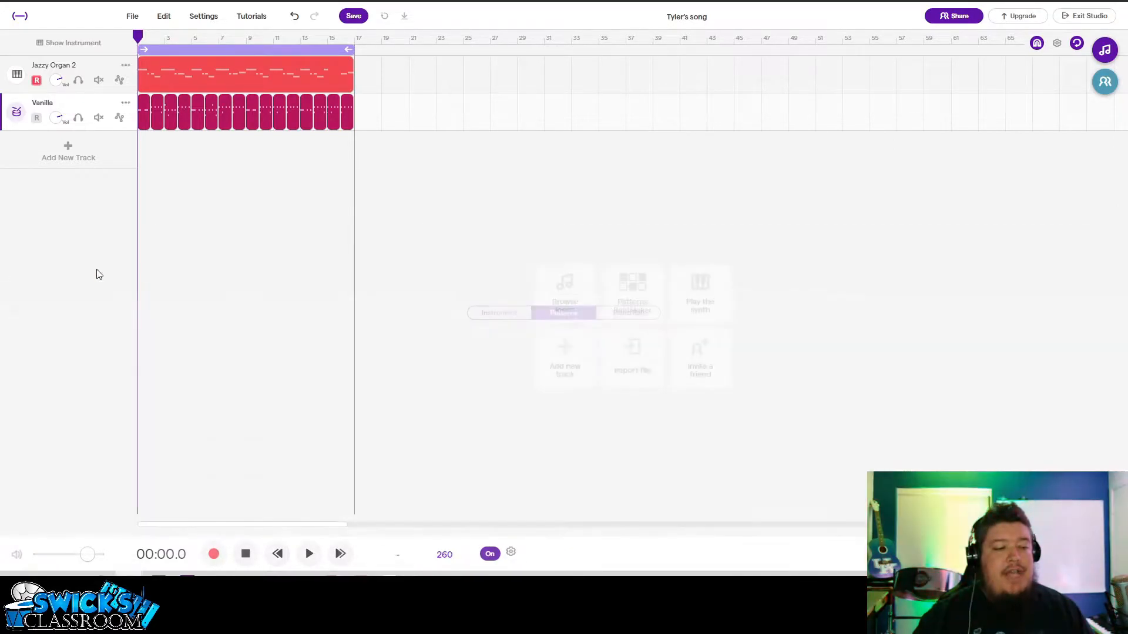
pyautogui.click(309, 554)
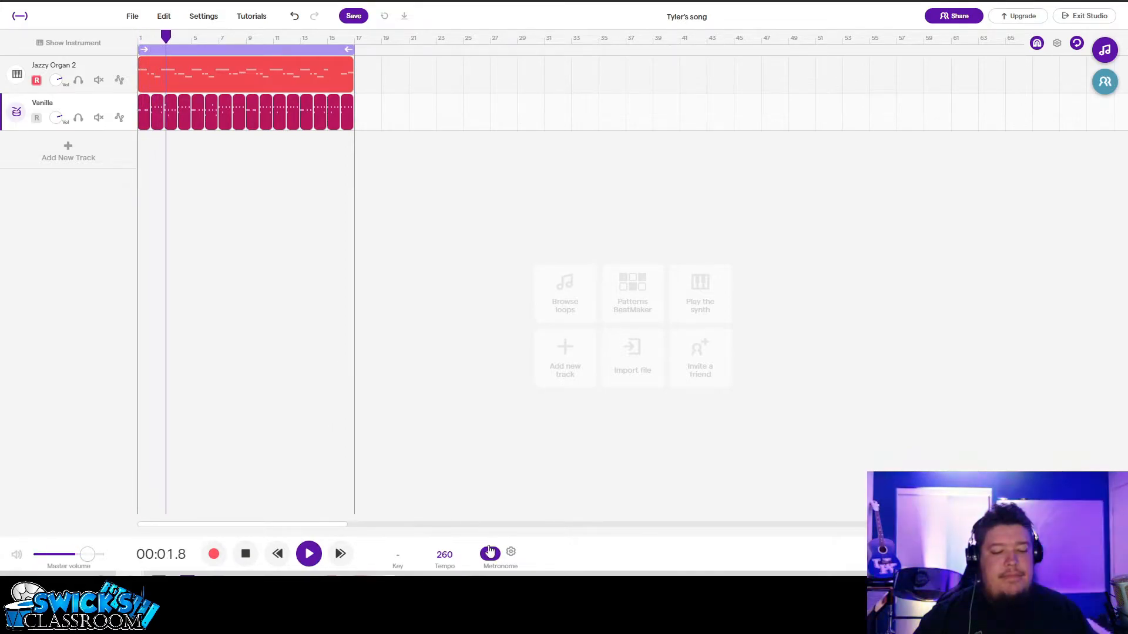
pyautogui.press('space')
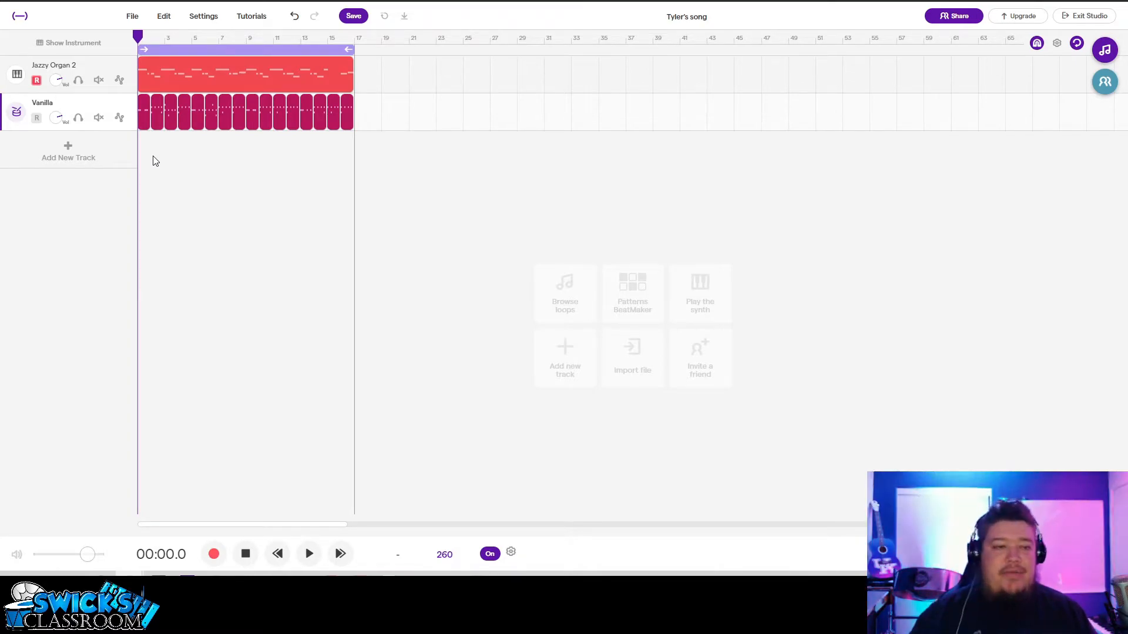
# - Add a Pan automation lane to the Vanilla drum track
pyautogui.click(120, 117)
pyautogui.click(81, 152)
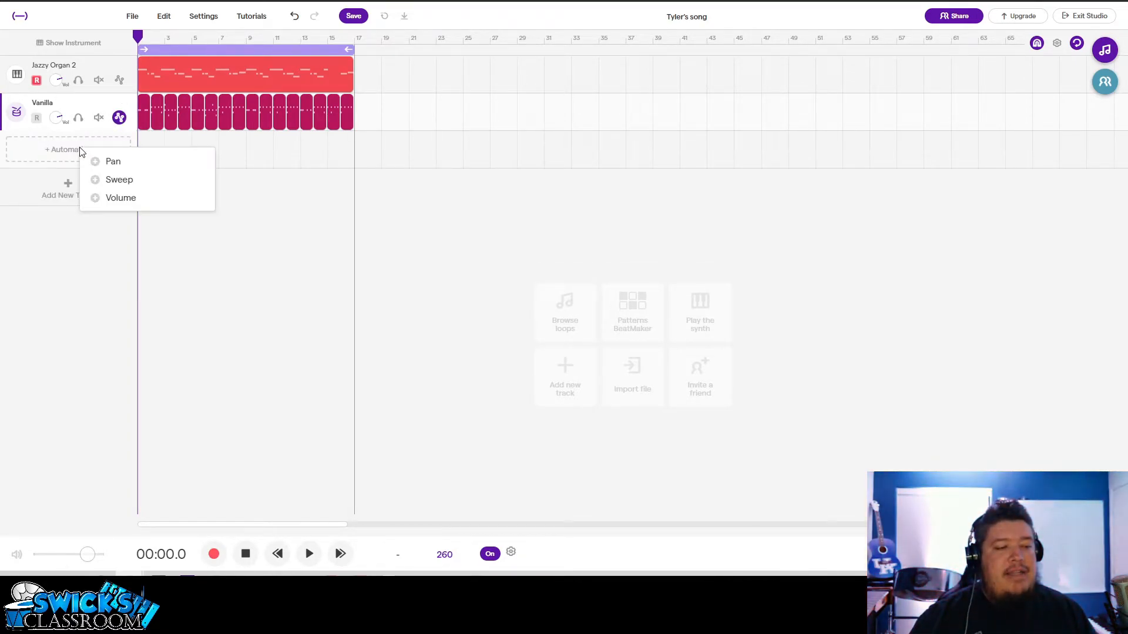
pyautogui.click(113, 163)
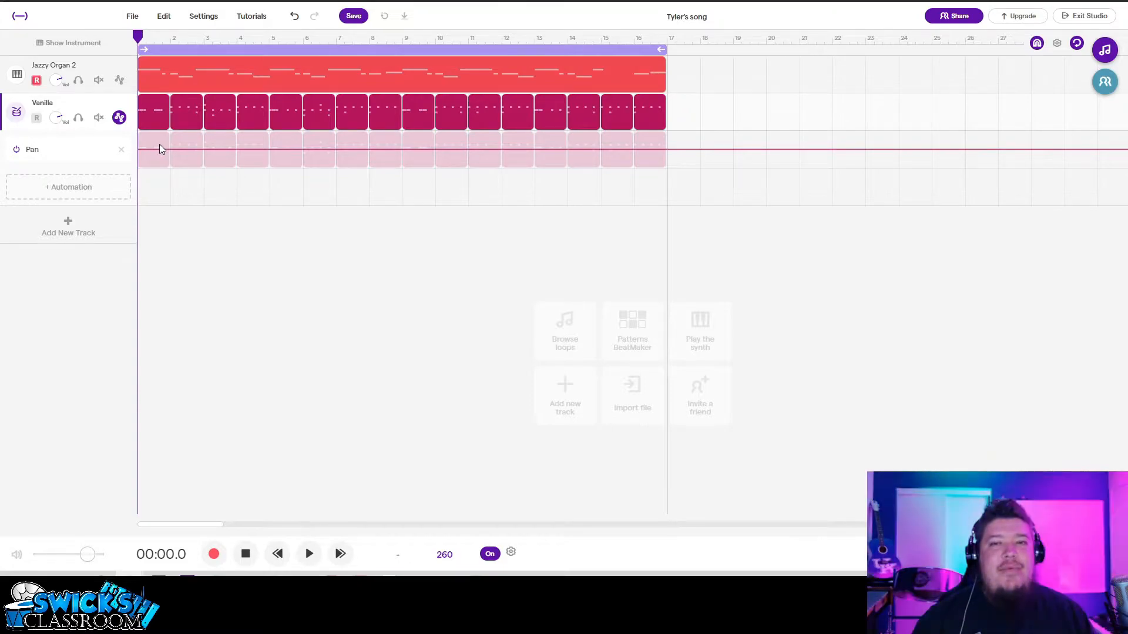
# - Lower the Vanilla pan line to its lowest level during playback, with its point at the start of bar 1
pyautogui.click(308, 553)
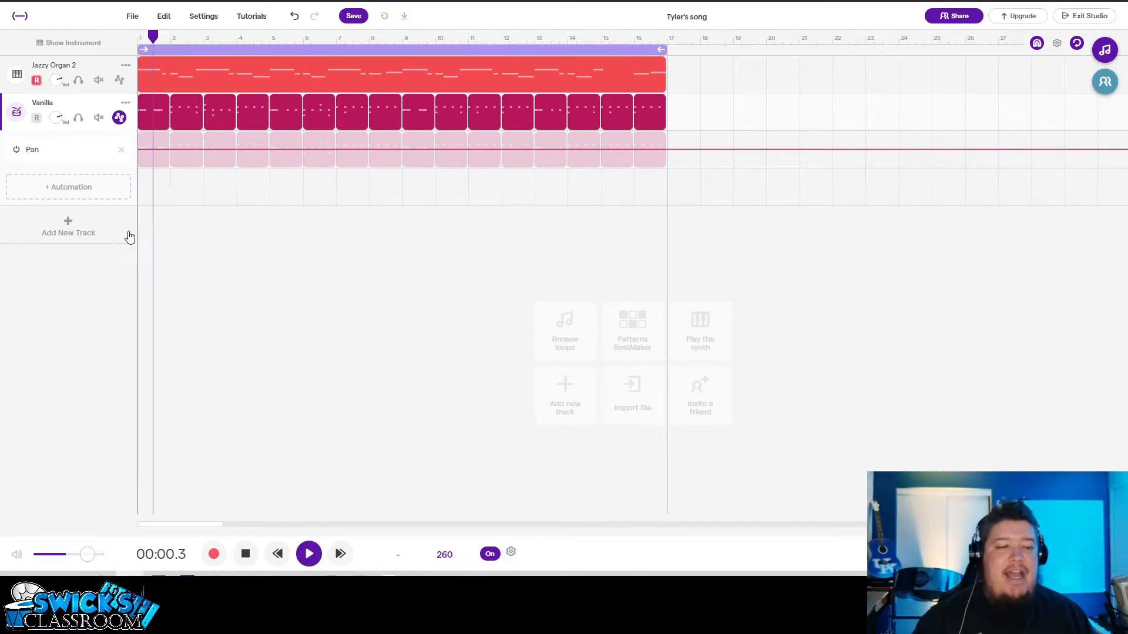
pyautogui.moveTo(170, 150)
pyautogui.mouseDown()
pyautogui.moveTo(170, 131)
pyautogui.moveTo(162, 166)
pyautogui.mouseUp()
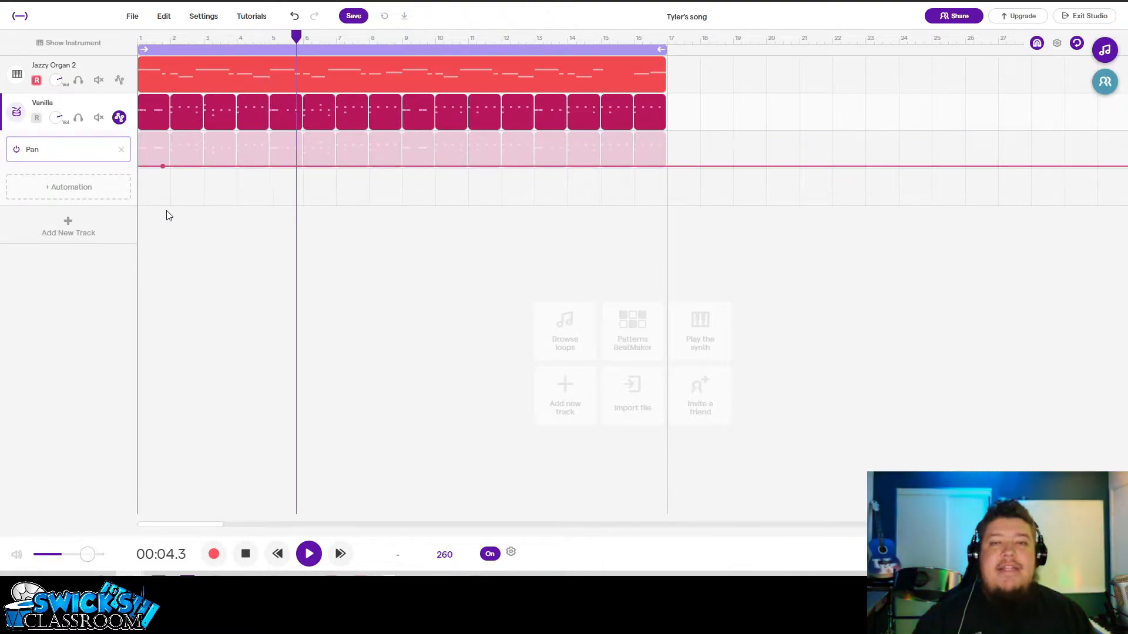
pyautogui.press('space')
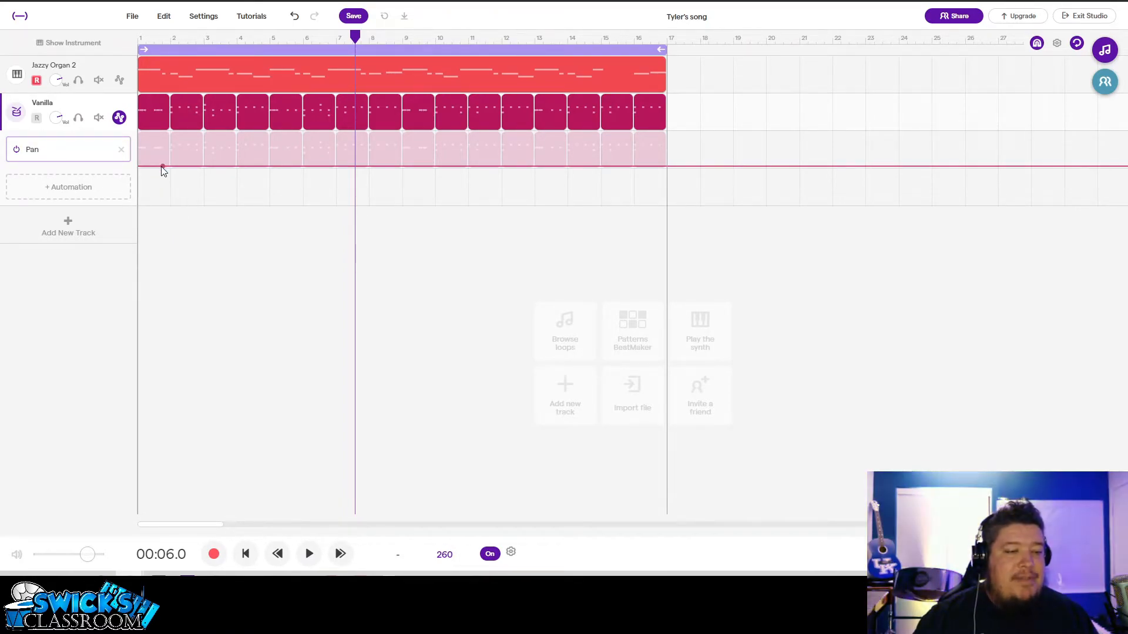
pyautogui.click(246, 554)
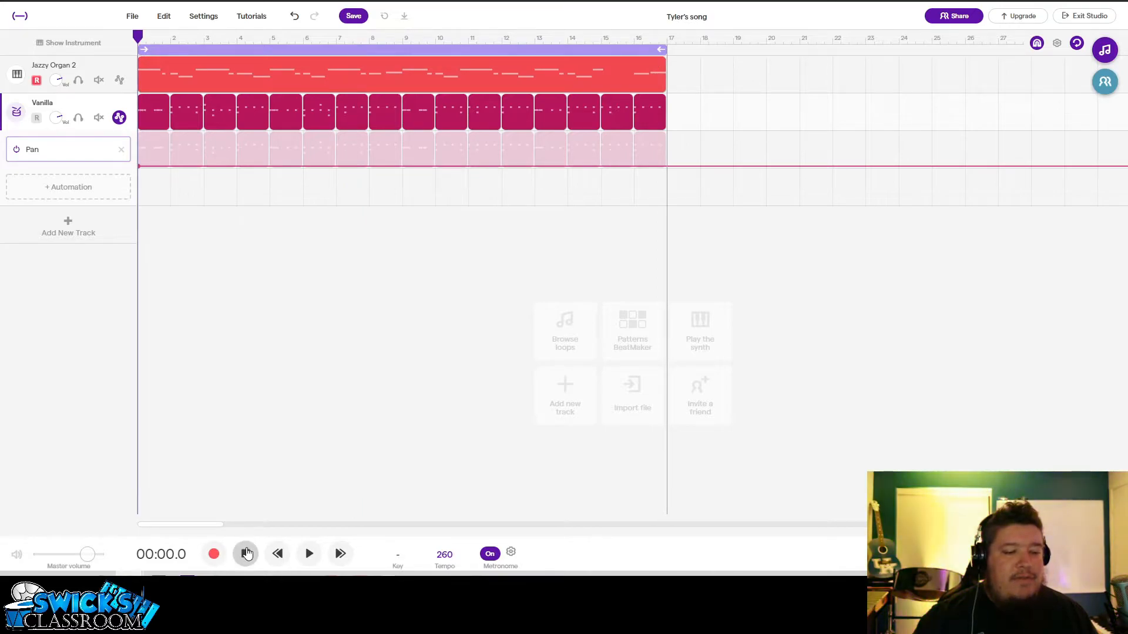
# - Shape bar 1's pan to peak on beats 2 and 4, staying at its lowest from halfway through beat 2 until beat 3
pyautogui.hotkey('ctrl', '+')
pyautogui.hotkey('ctrl', '0')
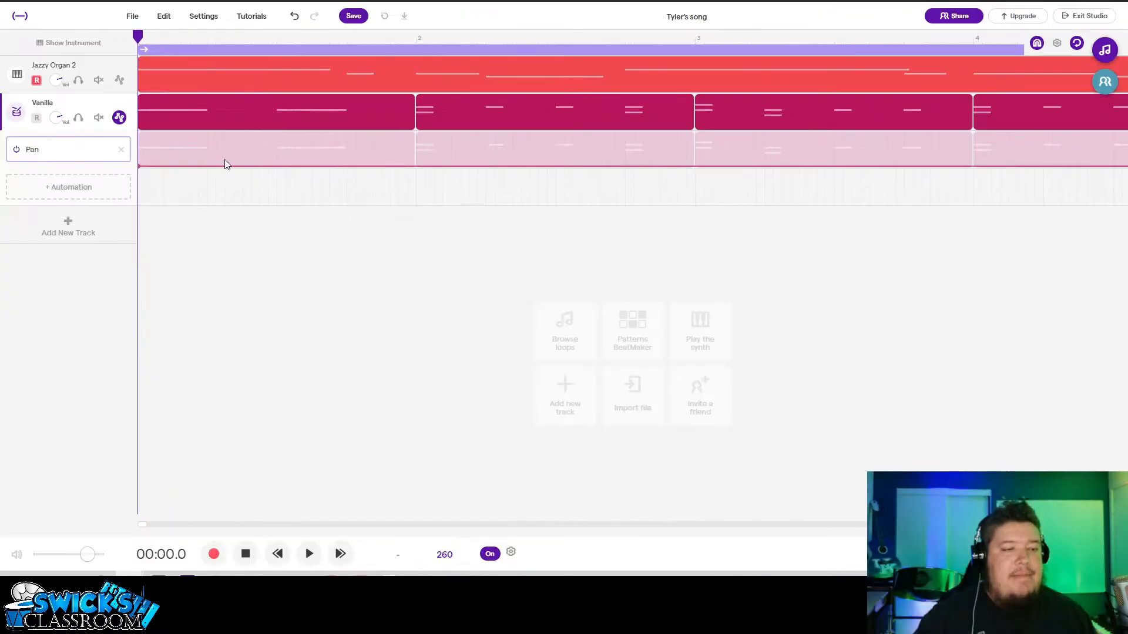
pyautogui.moveTo(207, 168); pyautogui.dragTo(208, 133)
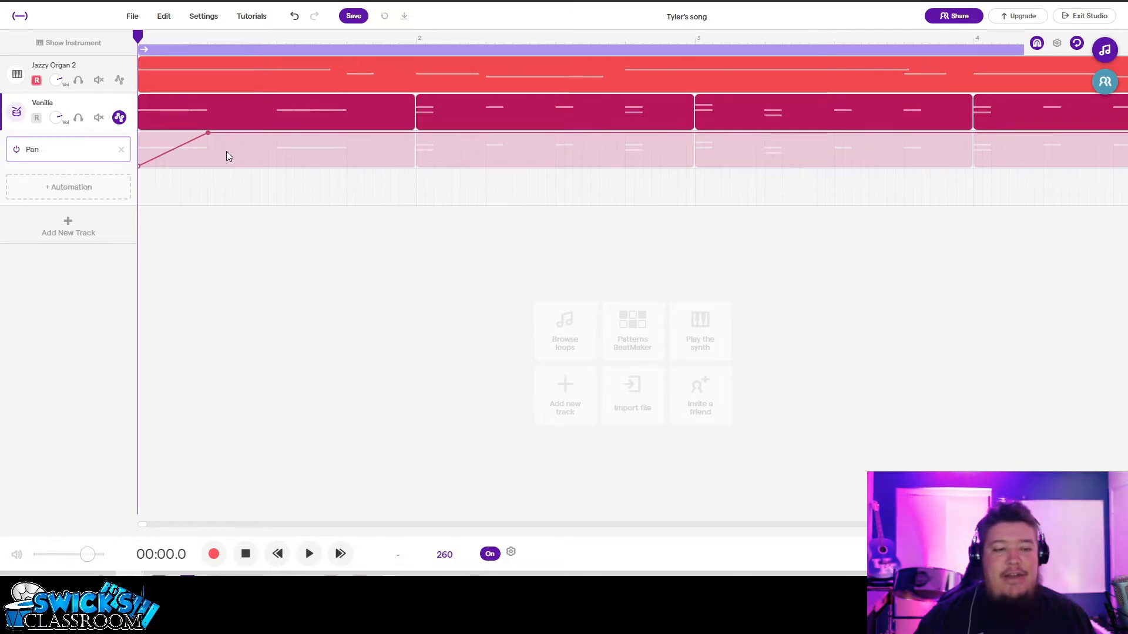
pyautogui.moveTo(248, 133); pyautogui.dragTo(243, 168)
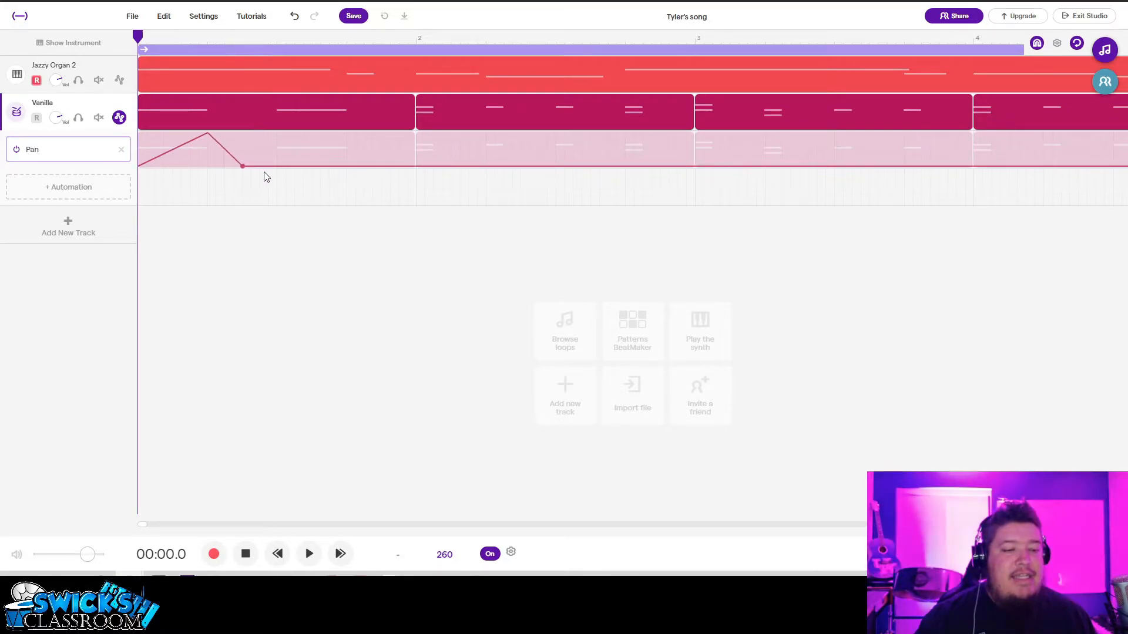
pyautogui.click(277, 168)
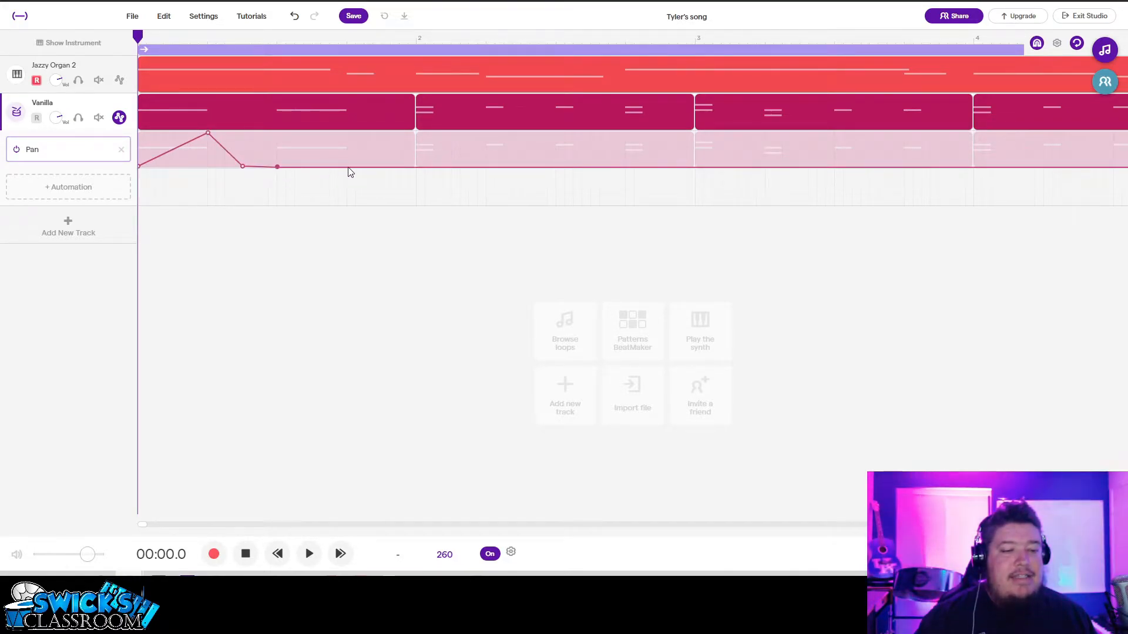
pyautogui.moveTo(347, 168); pyautogui.dragTo(349, 131)
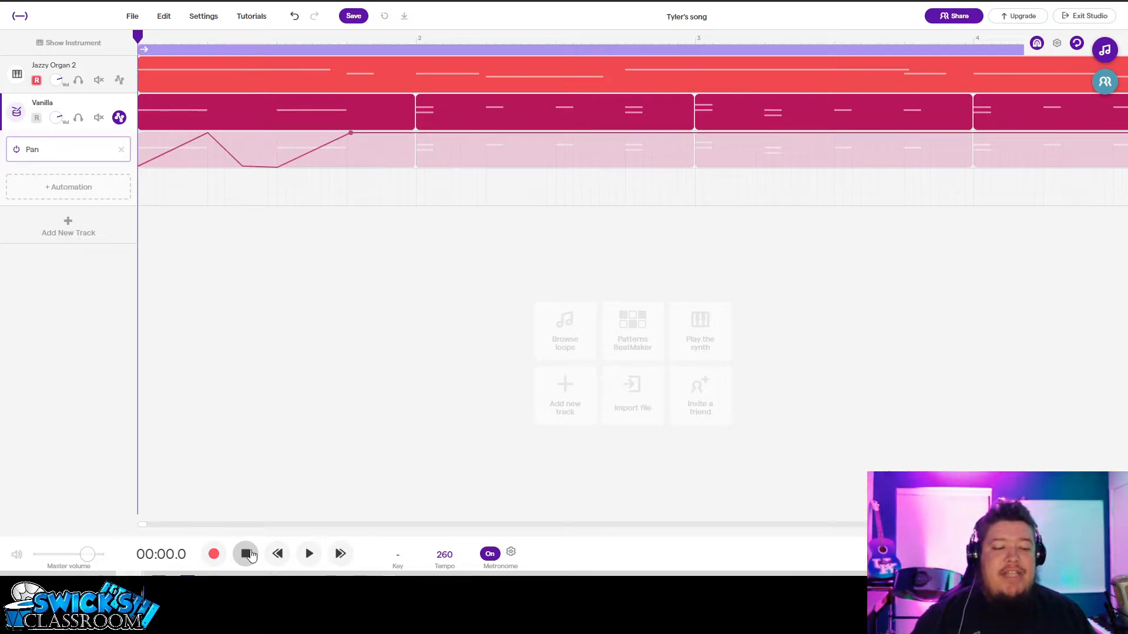
# - Play bar 1 to hear the Vanilla pan automation
pyautogui.press('space')
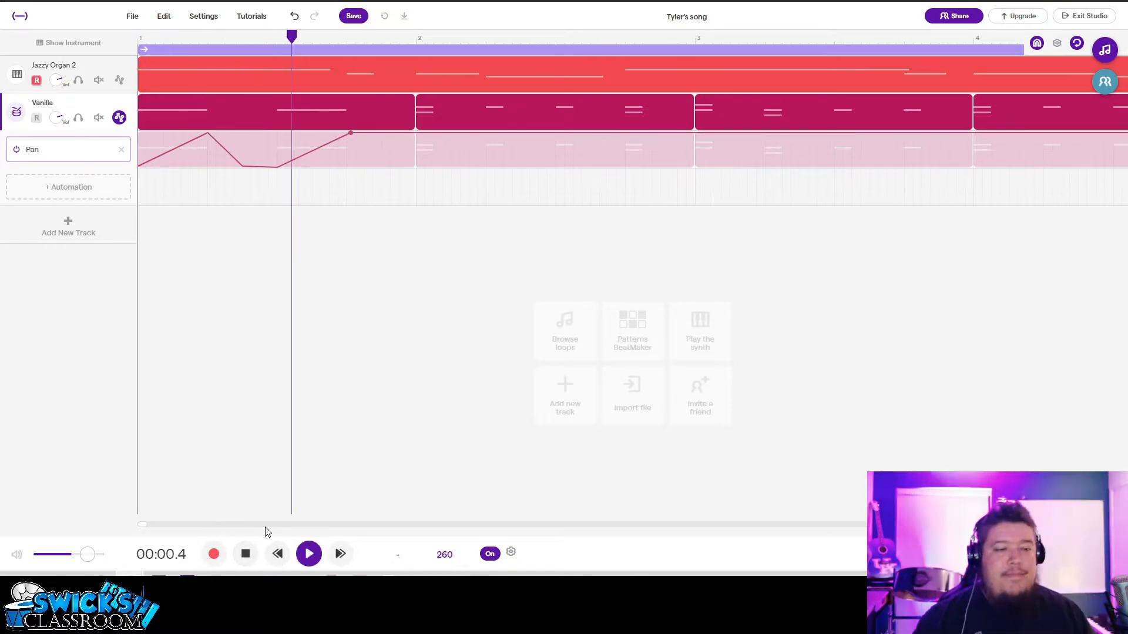
pyautogui.click(257, 562)
pyautogui.press('space')
pyautogui.click(257, 562)
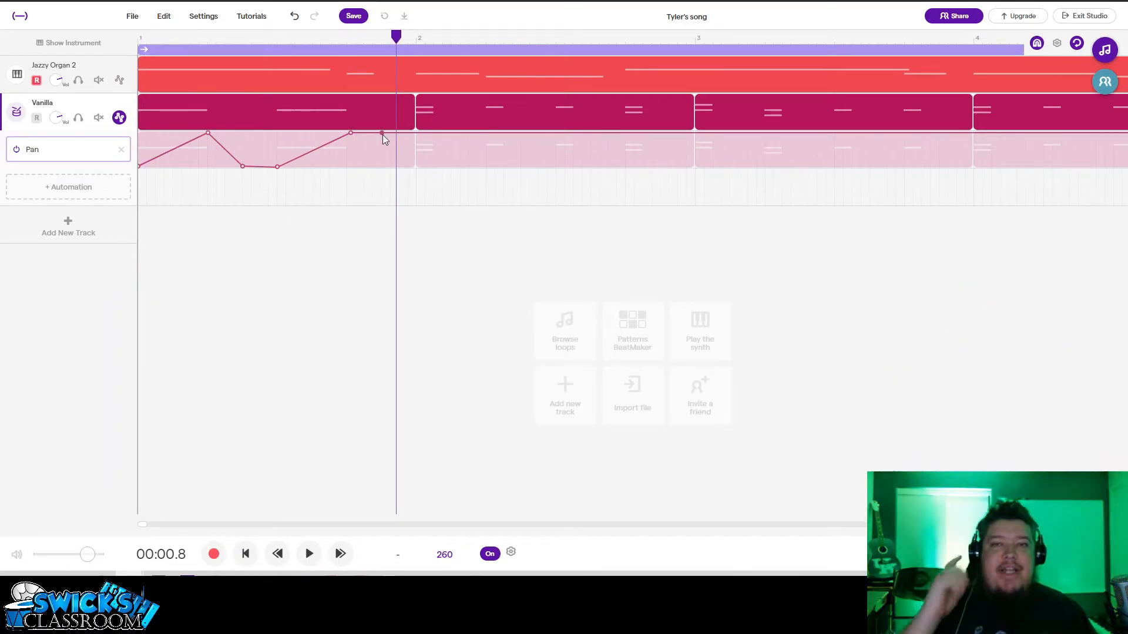
# - Return the Vanilla pan to centre between beat 4 of bar 1 and bar 2, and play the result from the start
pyautogui.moveTo(382, 135); pyautogui.dragTo(375, 153)
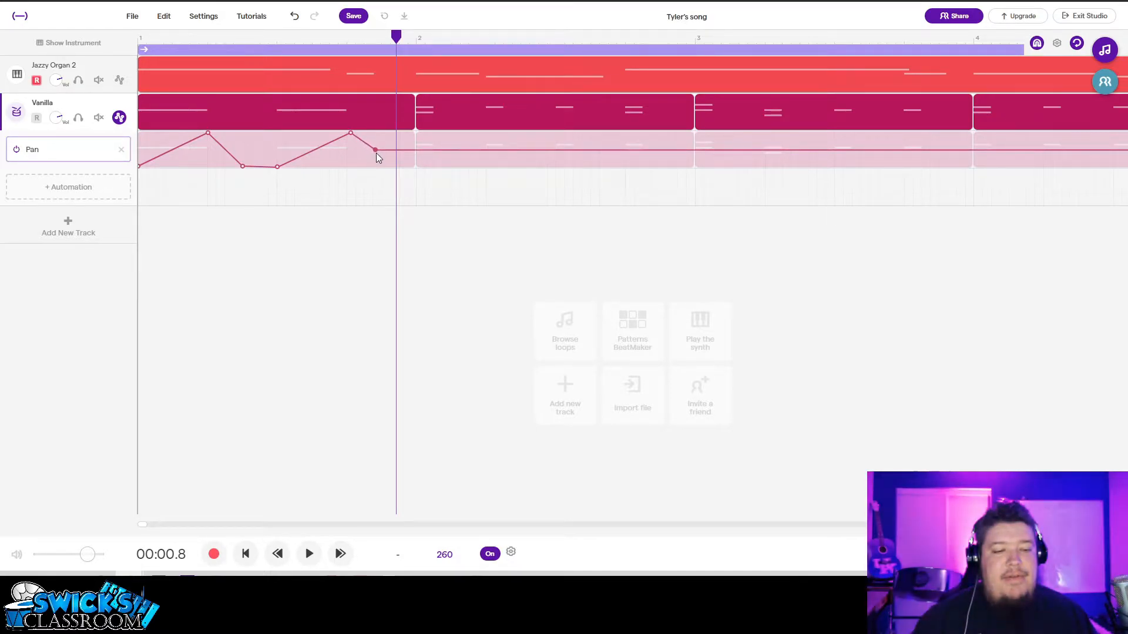
pyautogui.press('space')
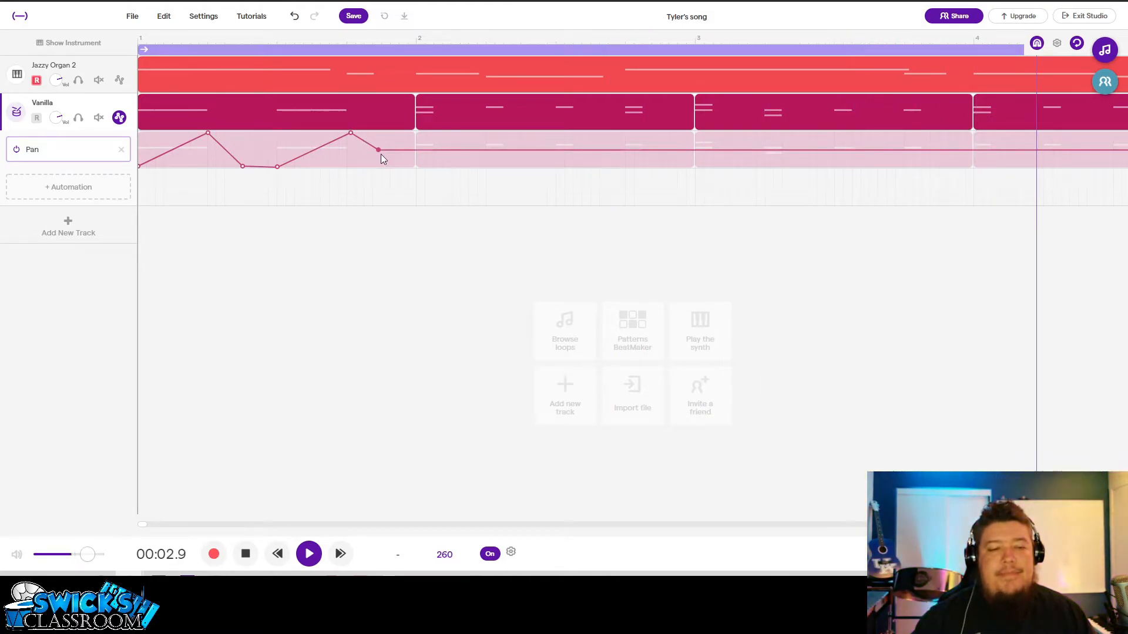
pyautogui.press('space')
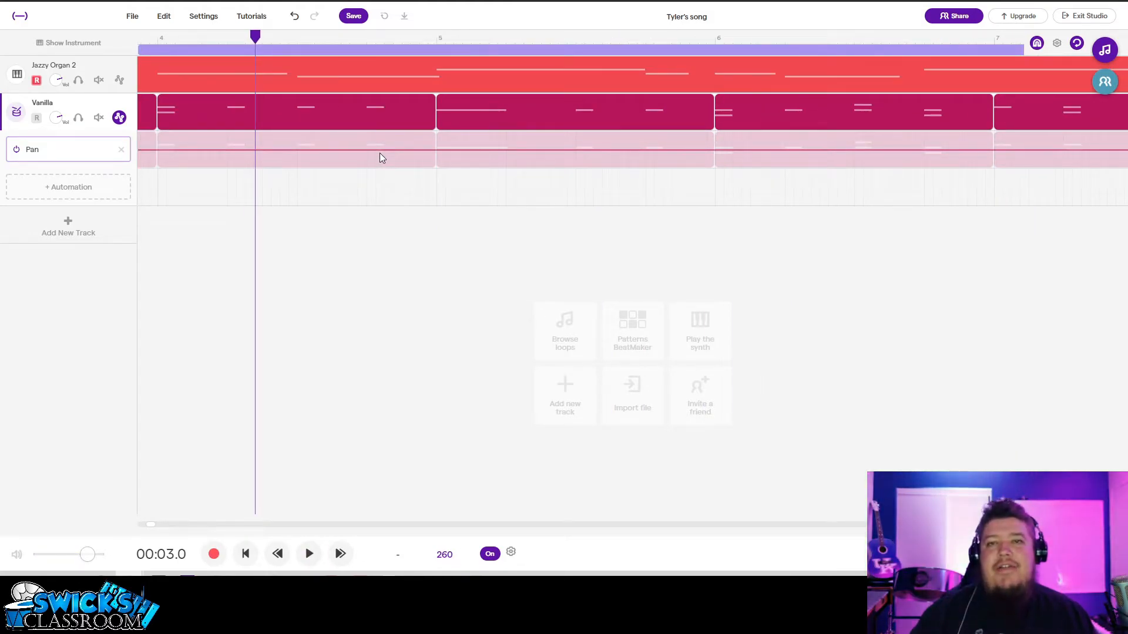
pyautogui.press('Return')
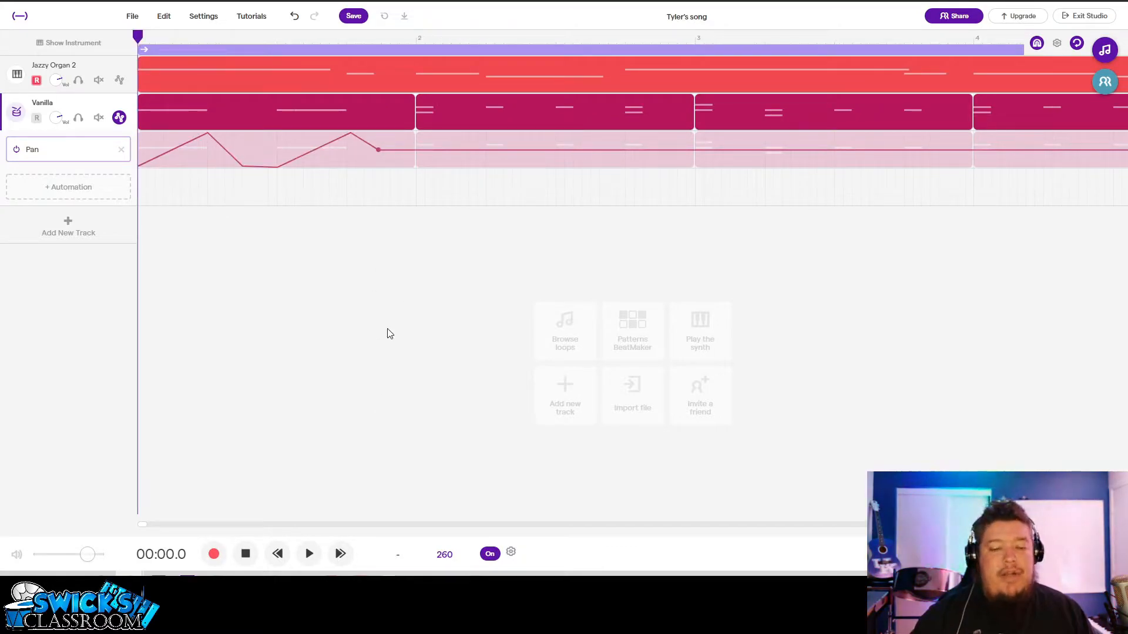
# - Anchor the pan at centre before bar 9, drop it to the lowest at bar 9, peak on beat 2, dip before beat 3, and peak on beat 4
pyautogui.hscroll(10, 281, 152)
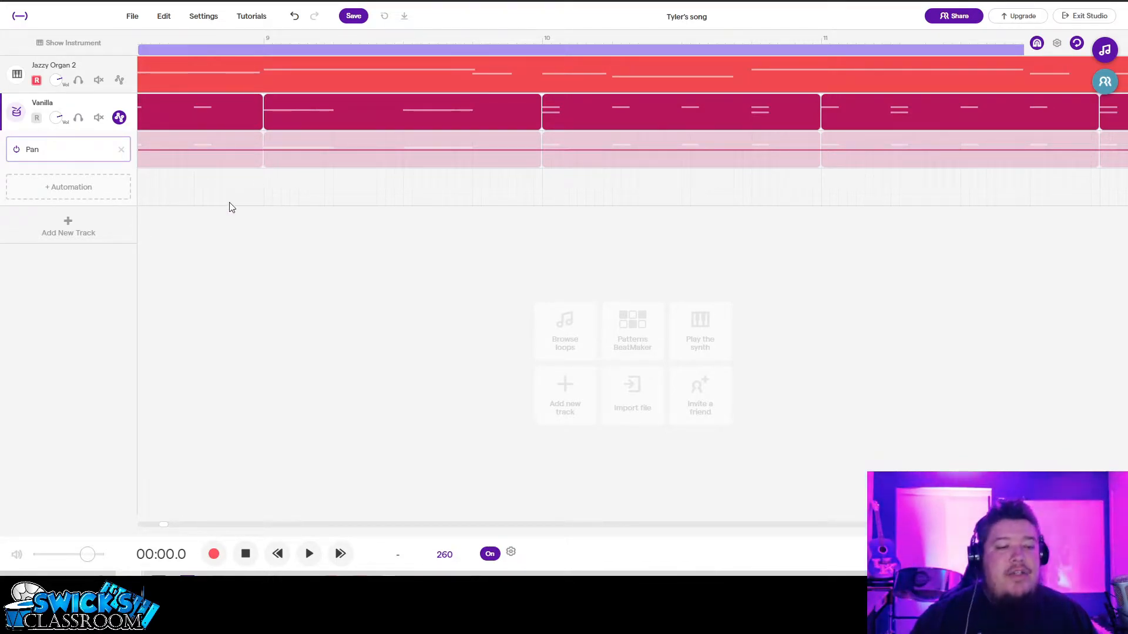
pyautogui.click(239, 150)
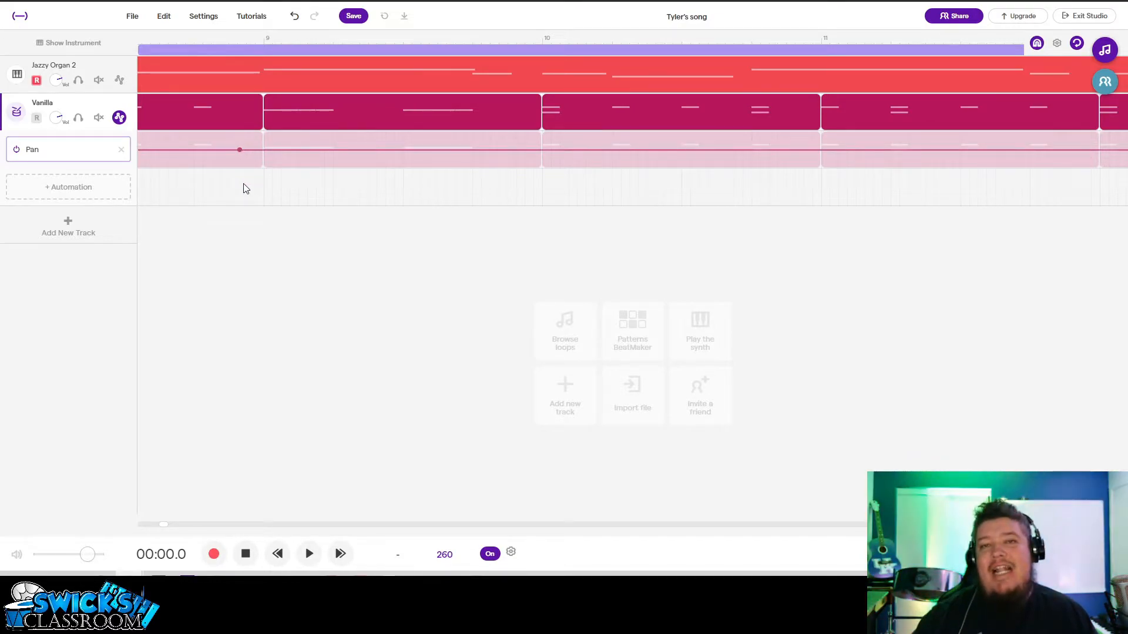
pyautogui.moveTo(264, 148); pyautogui.dragTo(378, 166)
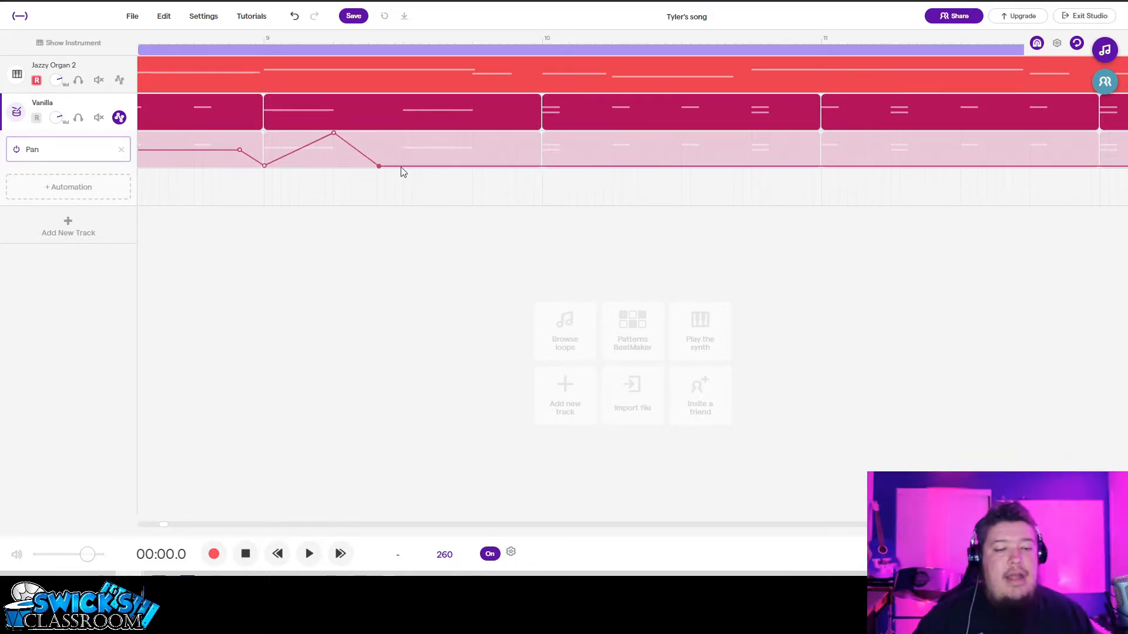
pyautogui.click(402, 166)
pyautogui.click(405, 165)
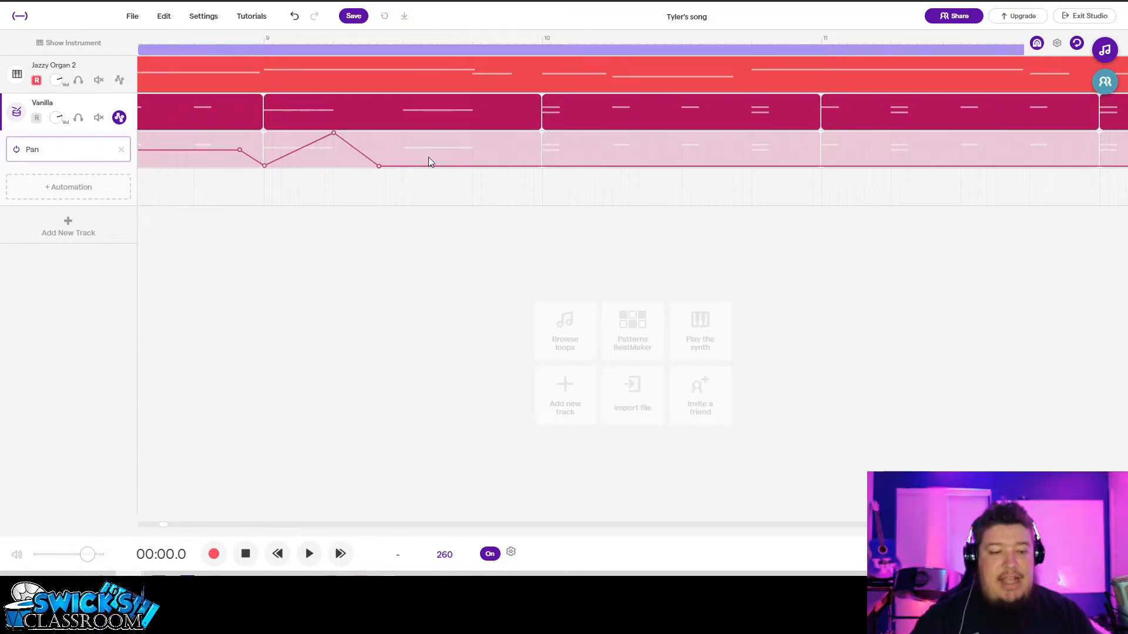
pyautogui.moveTo(478, 167); pyautogui.dragTo(473, 134)
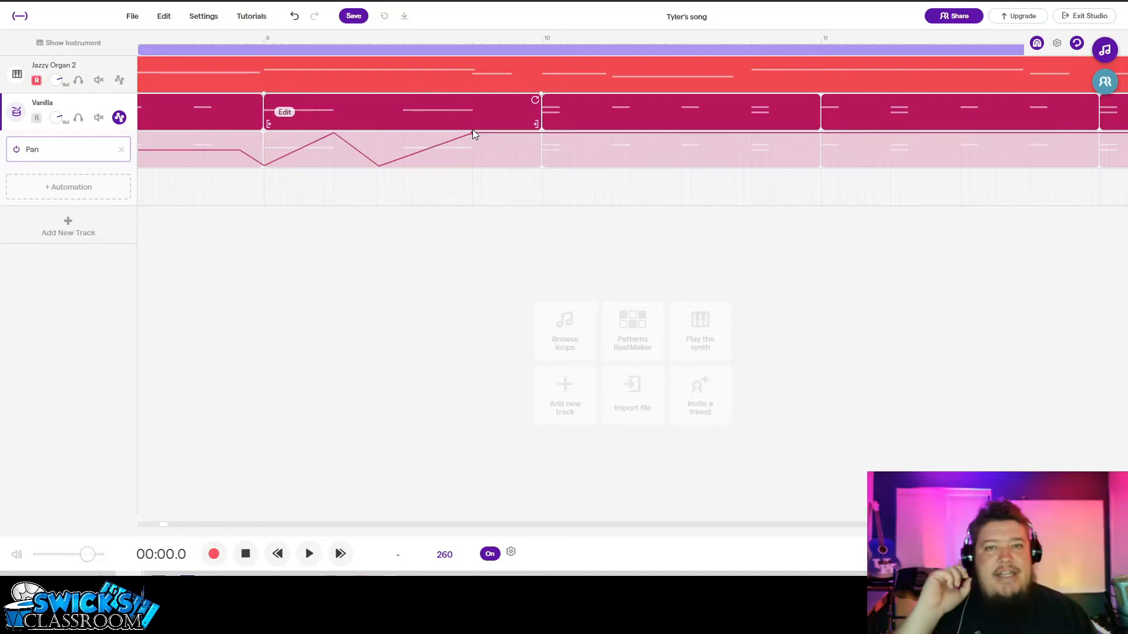
# - Return the Vanilla pan to centre between beat 4 of bar 9 and bar 10, and switch the metronome off
pyautogui.moveTo(508, 134); pyautogui.dragTo(508, 149)
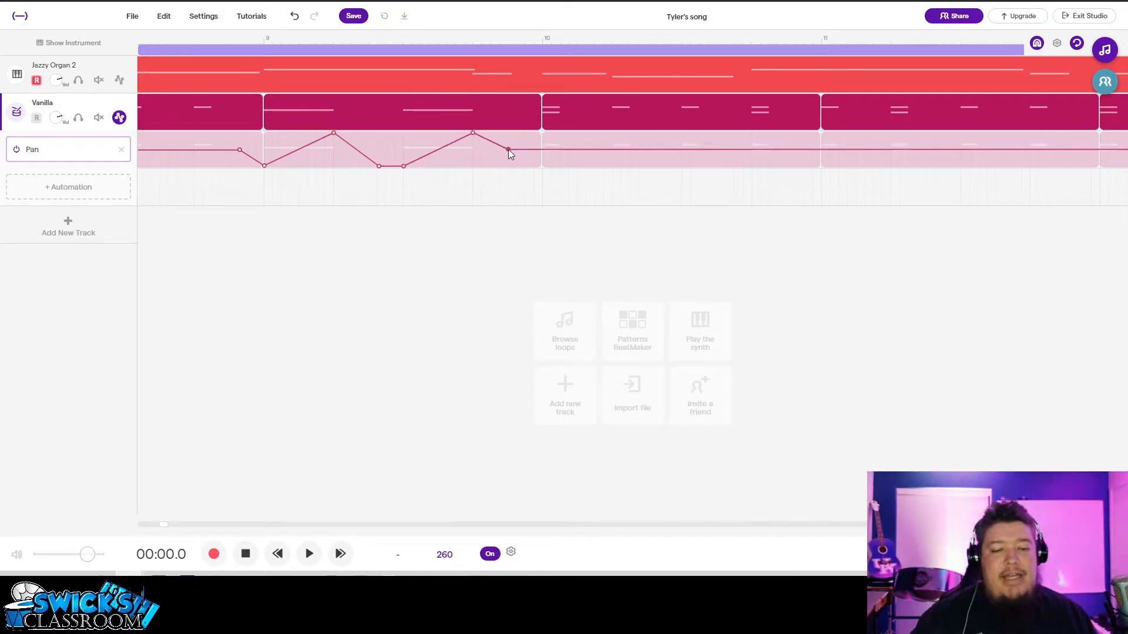
pyautogui.scroll(-10, 546, 298)
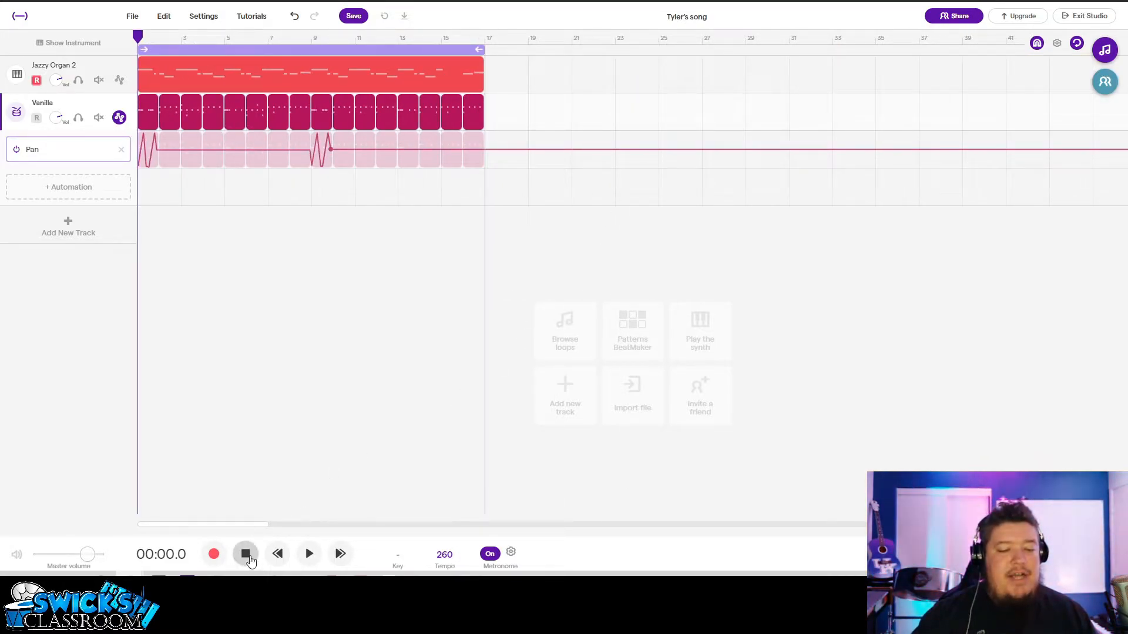
pyautogui.click(489, 554)
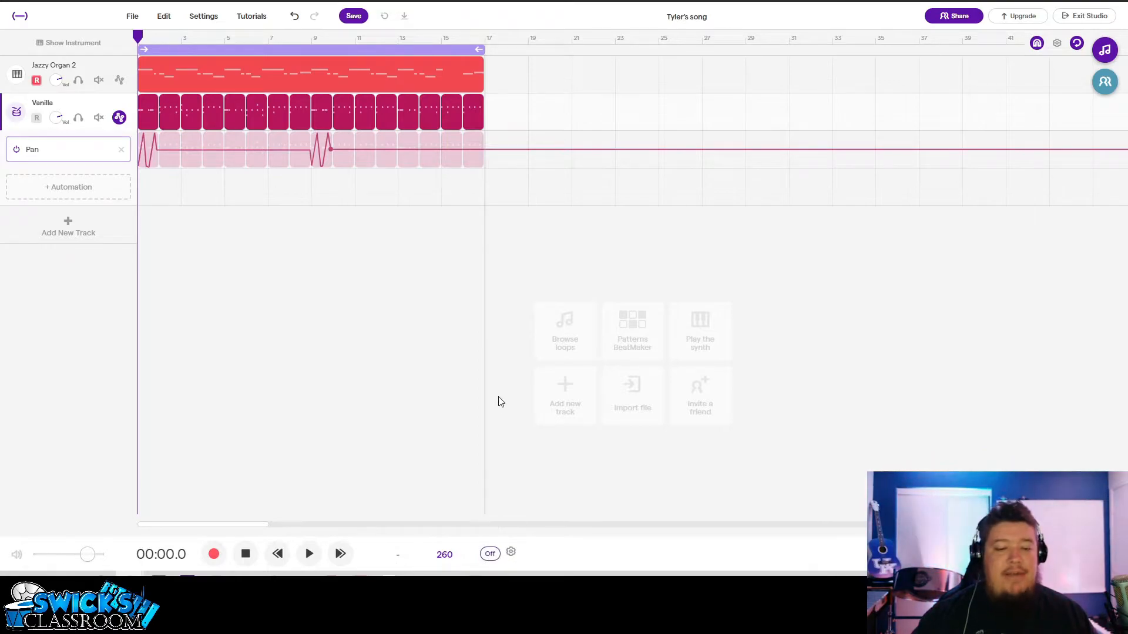
# - Play the song from the start to hear both pan sections, and hide the Vanilla track's automation lane
pyautogui.press('space')
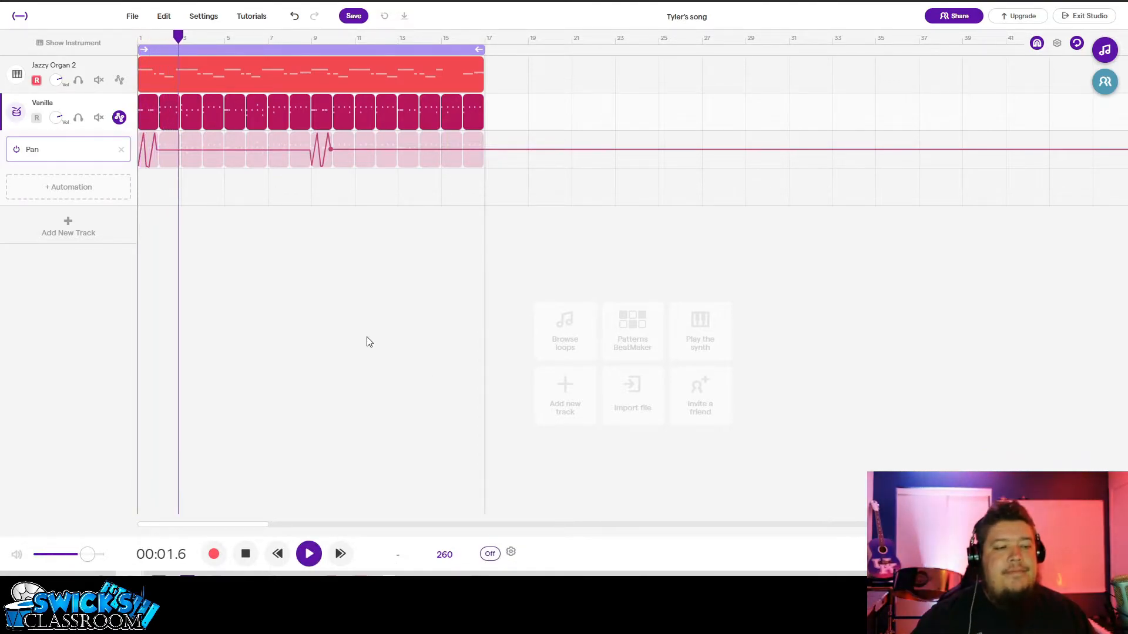
pyautogui.press('space')
pyautogui.click(119, 117)
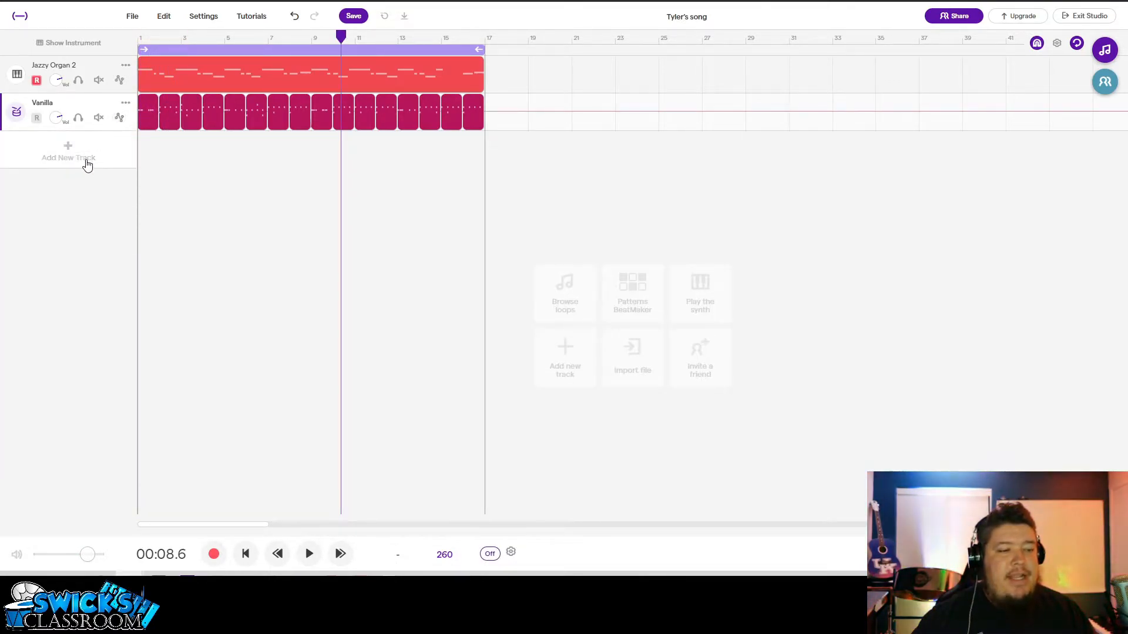
# - Add another drum machine track and set its kit to Gritty
pyautogui.click(87, 164)
pyautogui.click(708, 212)
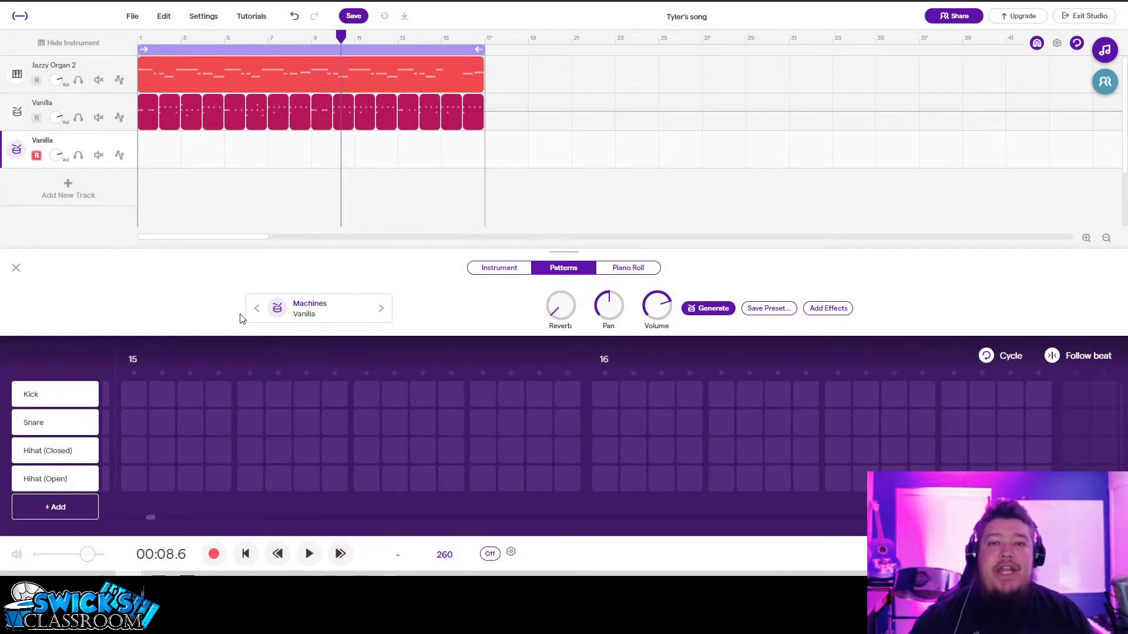
pyautogui.click(259, 315)
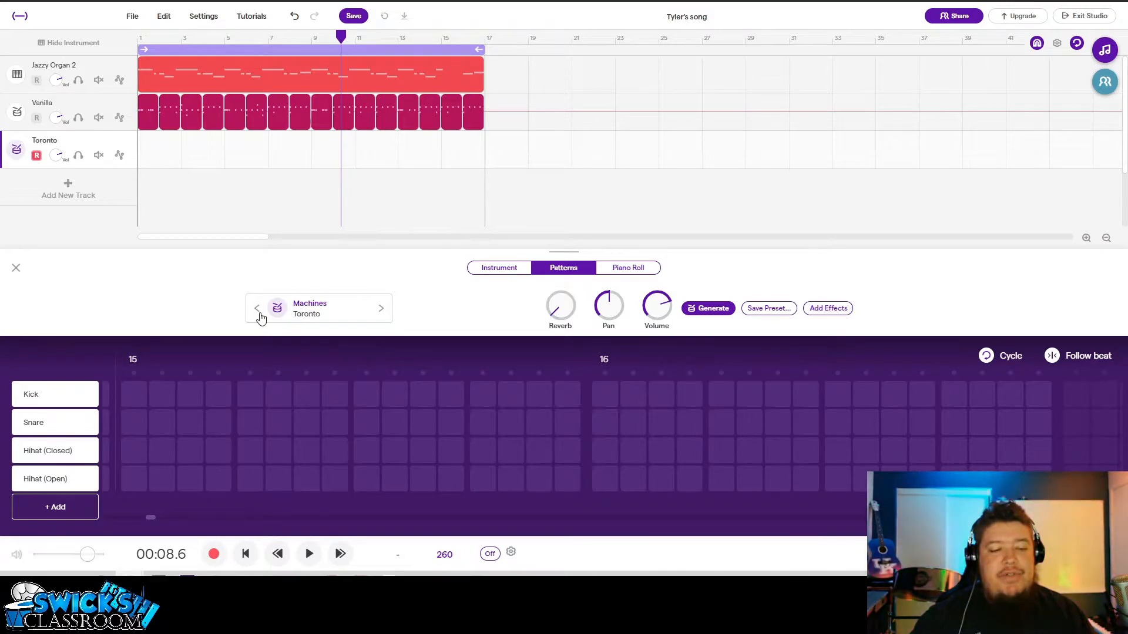
pyautogui.click(259, 315)
pyautogui.click(259, 315)
pyautogui.click(259, 314)
pyautogui.click(259, 314)
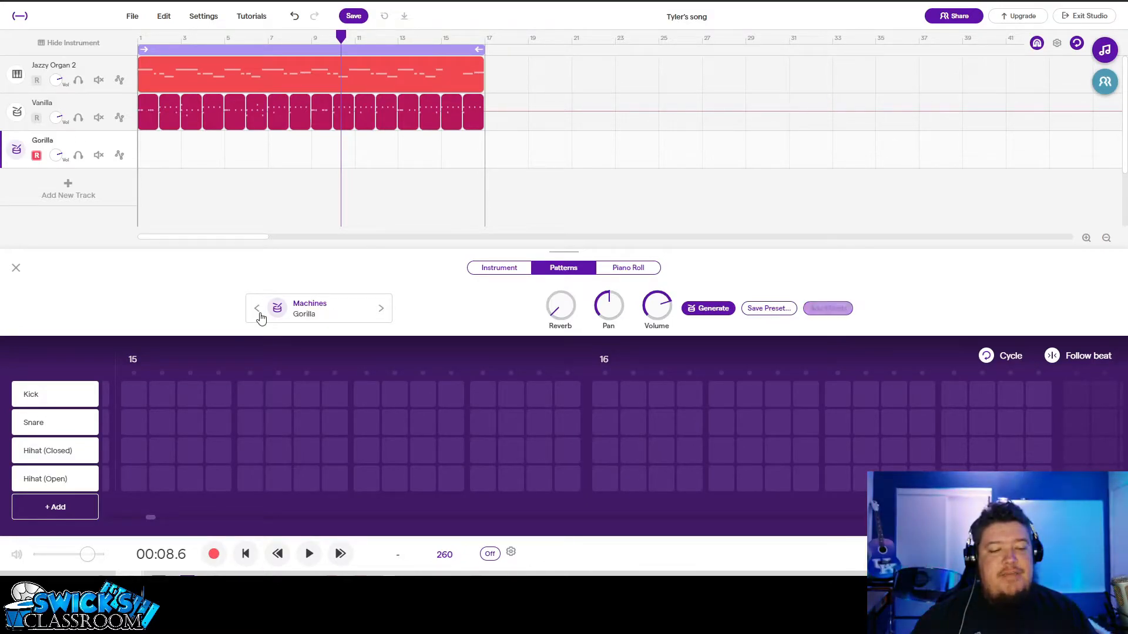
pyautogui.click(259, 315)
pyautogui.click(379, 310)
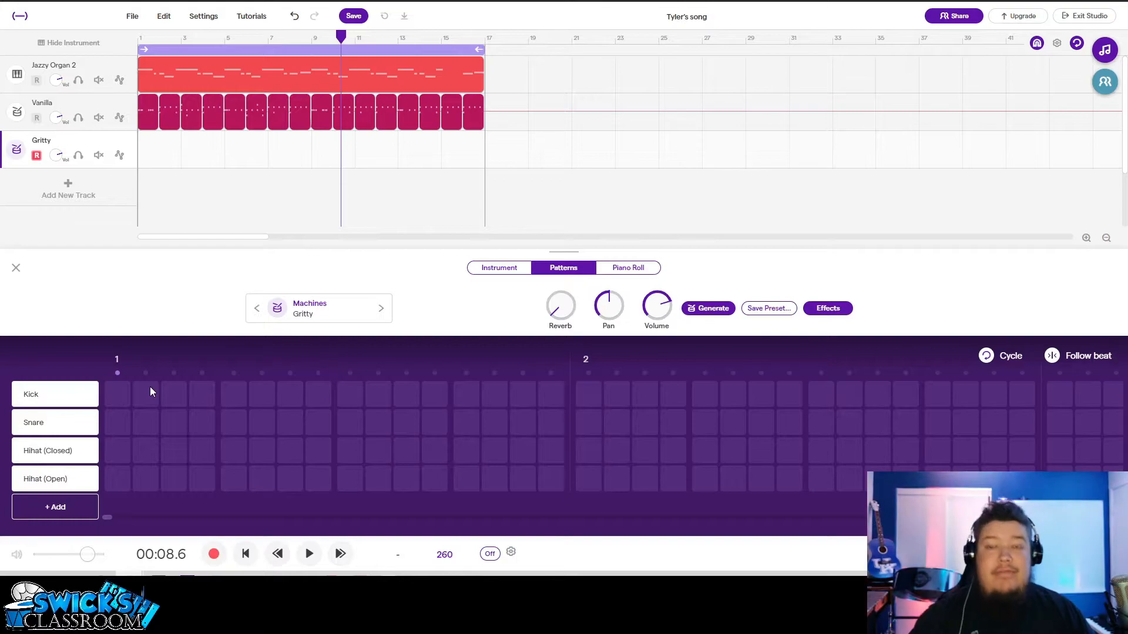
# - Place Gritty kicks on beat 1 of bar 1, beat 4 of bars 3 and 4, and beat 1 of bar 5
pyautogui.click(115, 397)
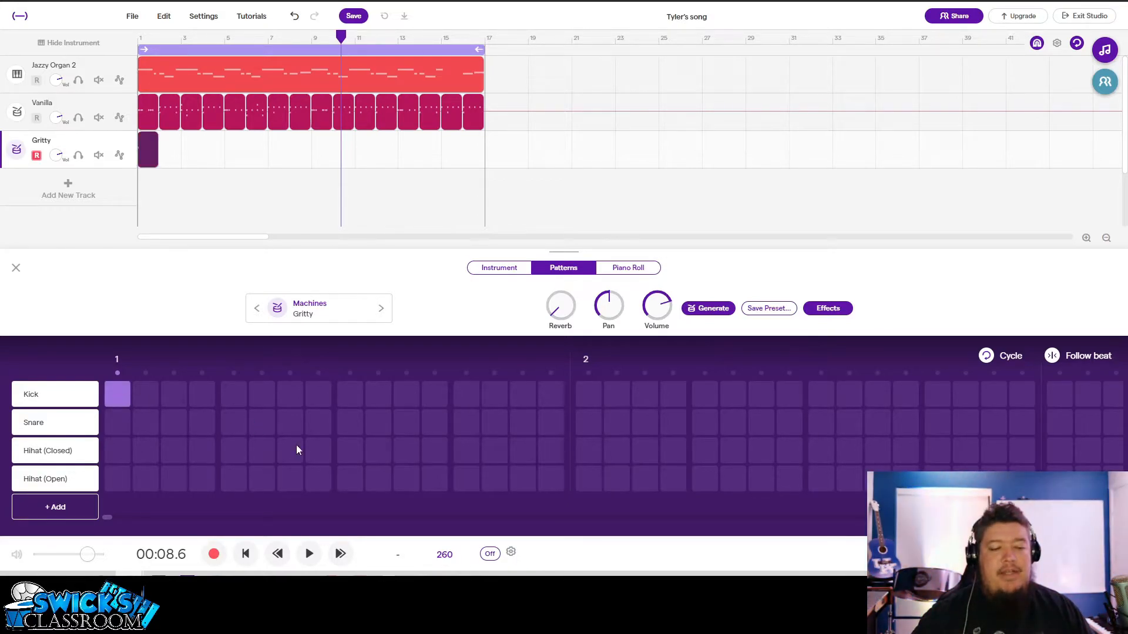
pyautogui.hscroll(3, 296, 445)
pyautogui.hscroll(10, 296, 445)
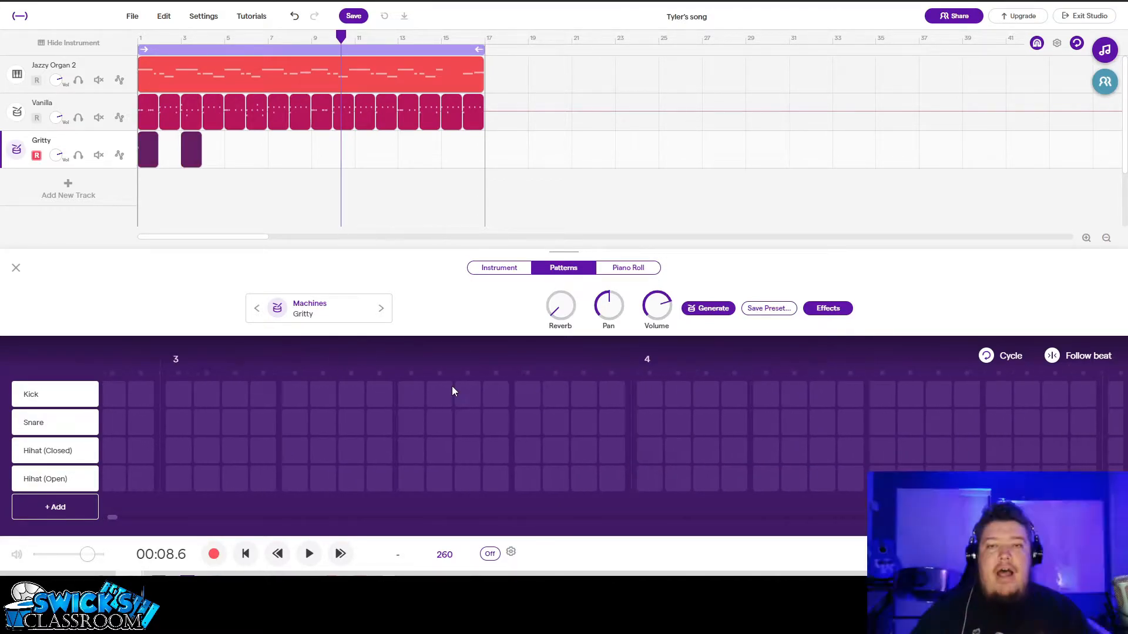
pyautogui.click(527, 395)
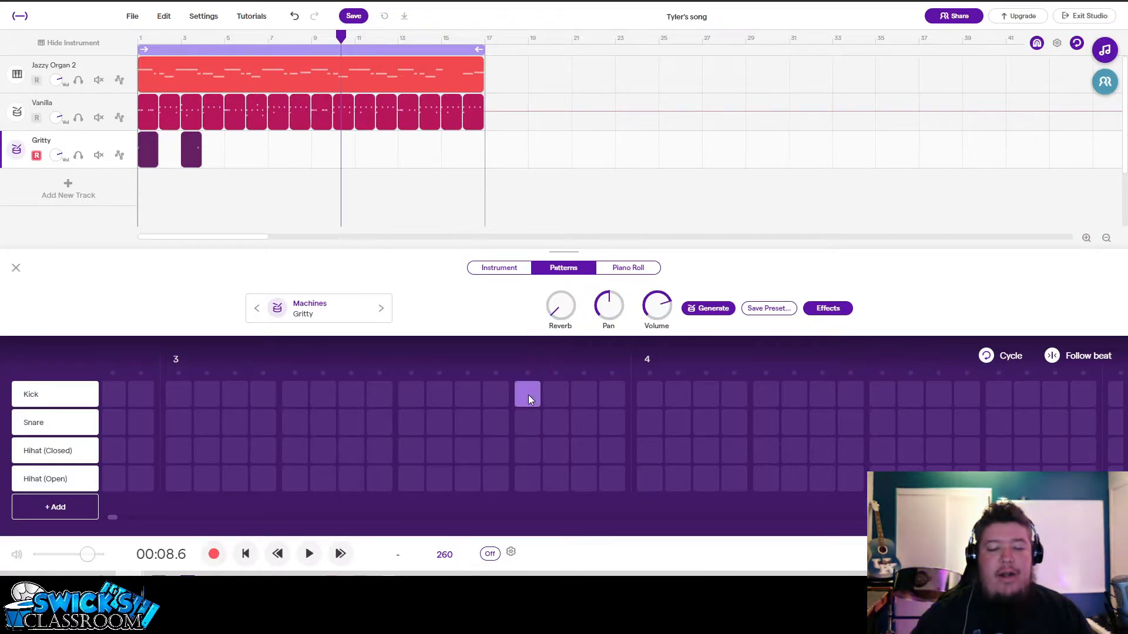
pyautogui.click(995, 399)
pyautogui.hscroll(10, 867, 414)
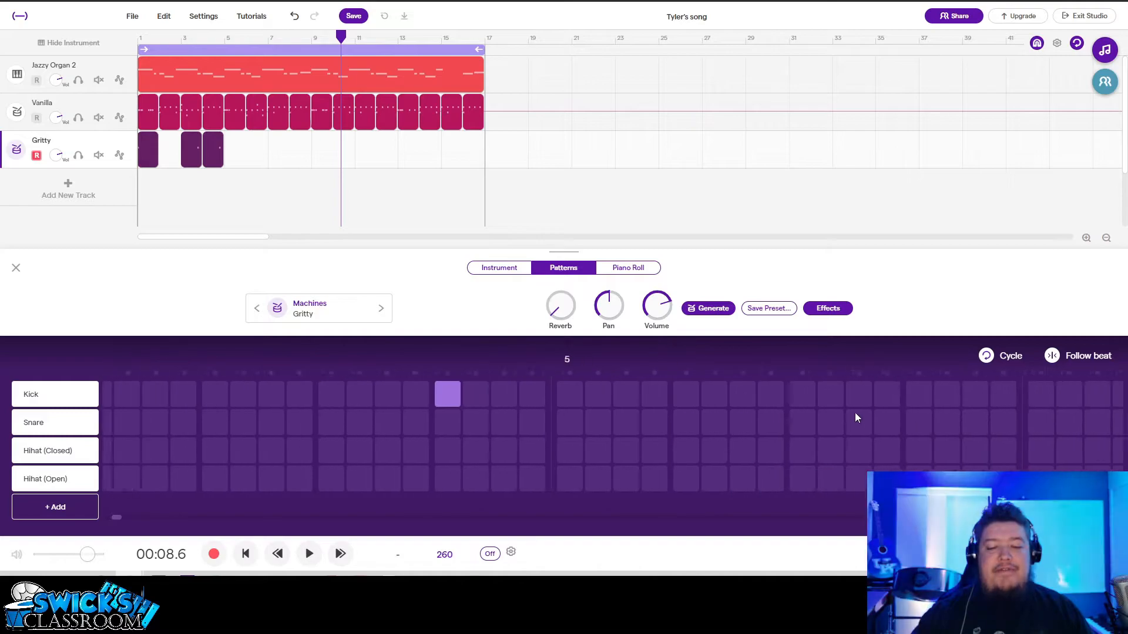
pyautogui.click(303, 390)
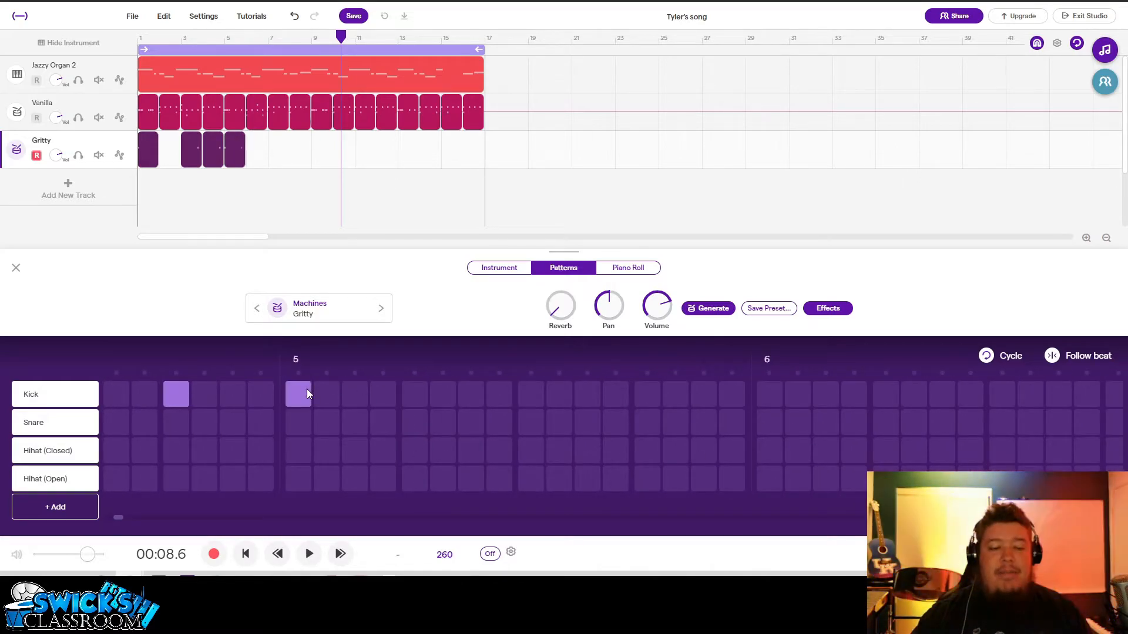
# - Place Gritty kicks on beat 4 of bar 6 and beat 2 of bar 8
pyautogui.hscroll(4, 600, 423)
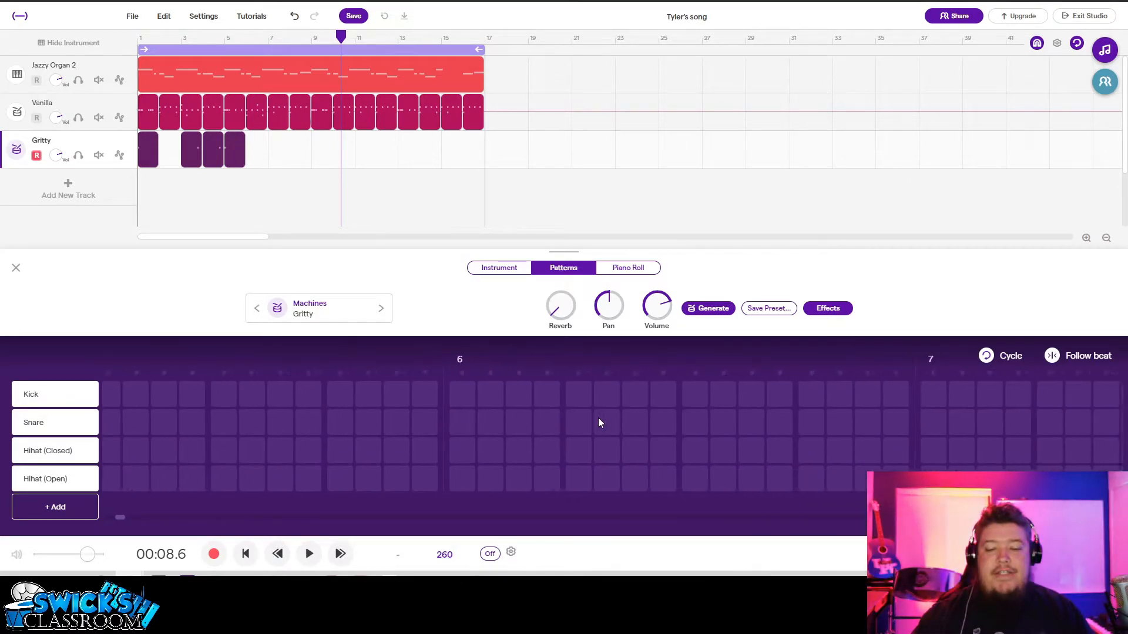
pyautogui.click(764, 401)
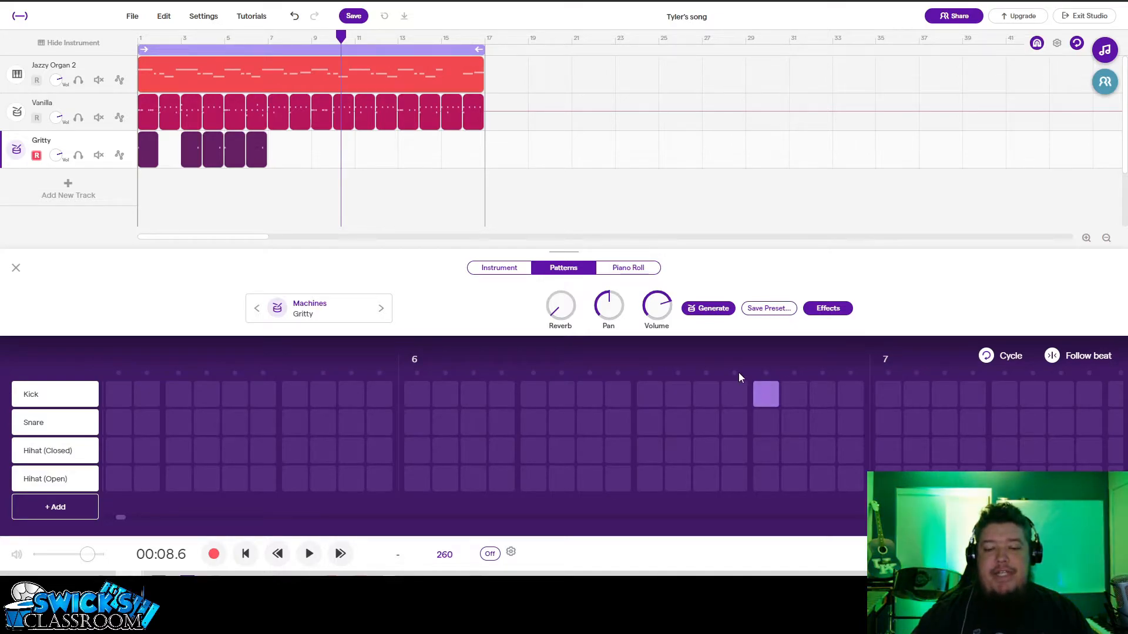
pyautogui.hscroll(9, 638, 411)
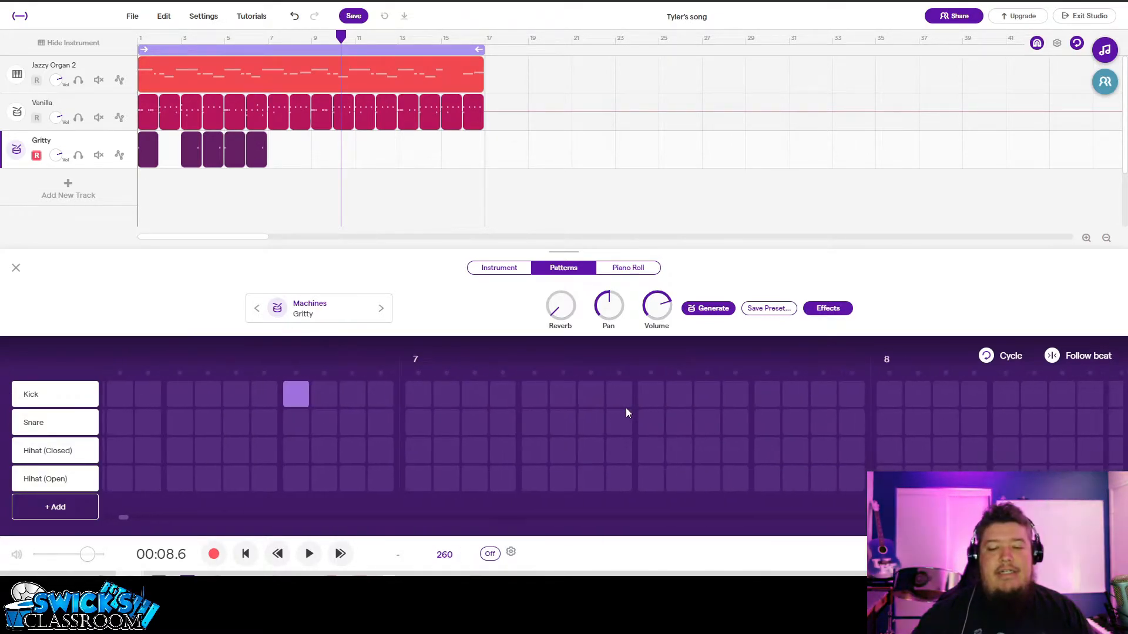
pyautogui.hscroll(3, 587, 397)
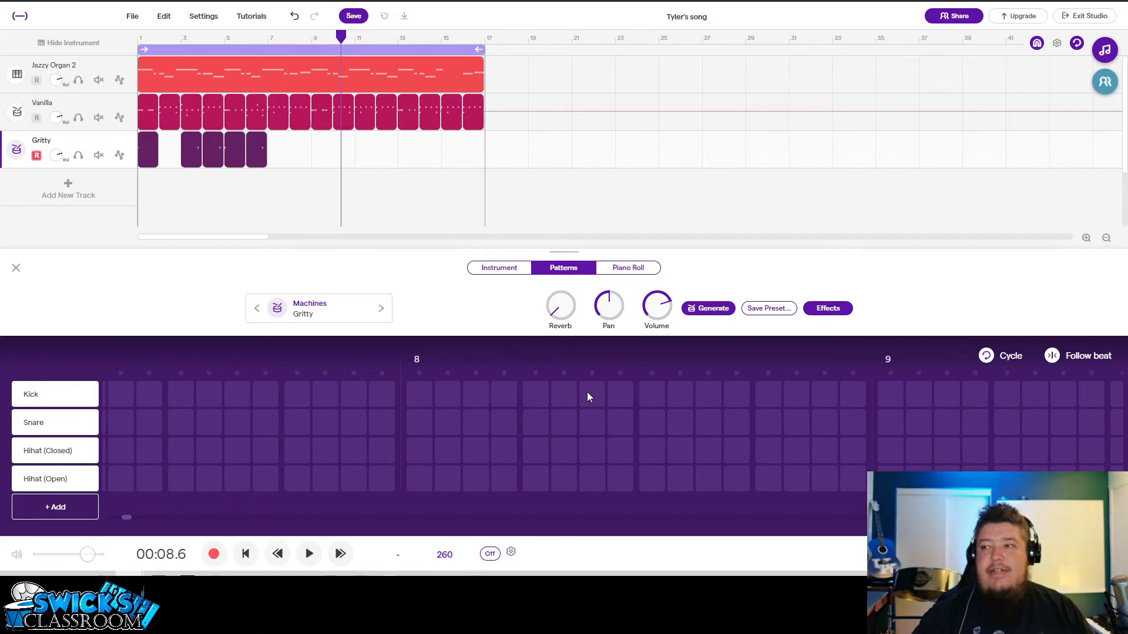
pyautogui.click(534, 402)
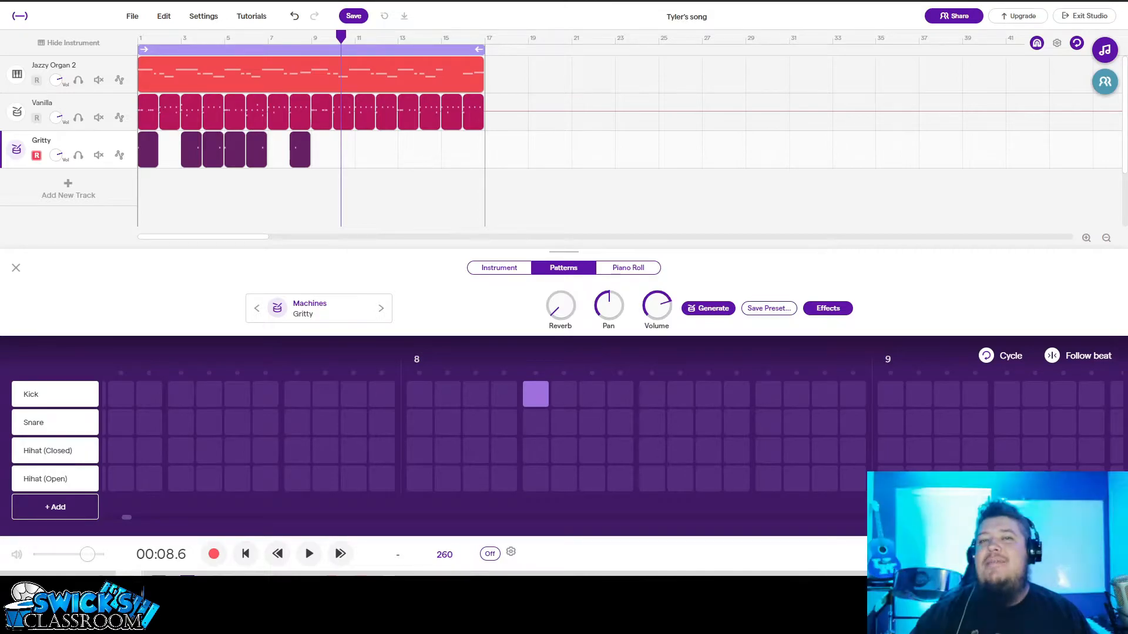
# - Place Gritty kicks on beat 1 of bar 9, beat 4 of bars 11 and 12, and beat 1 of bar 13
pyautogui.hscroll(10, 611, 456)
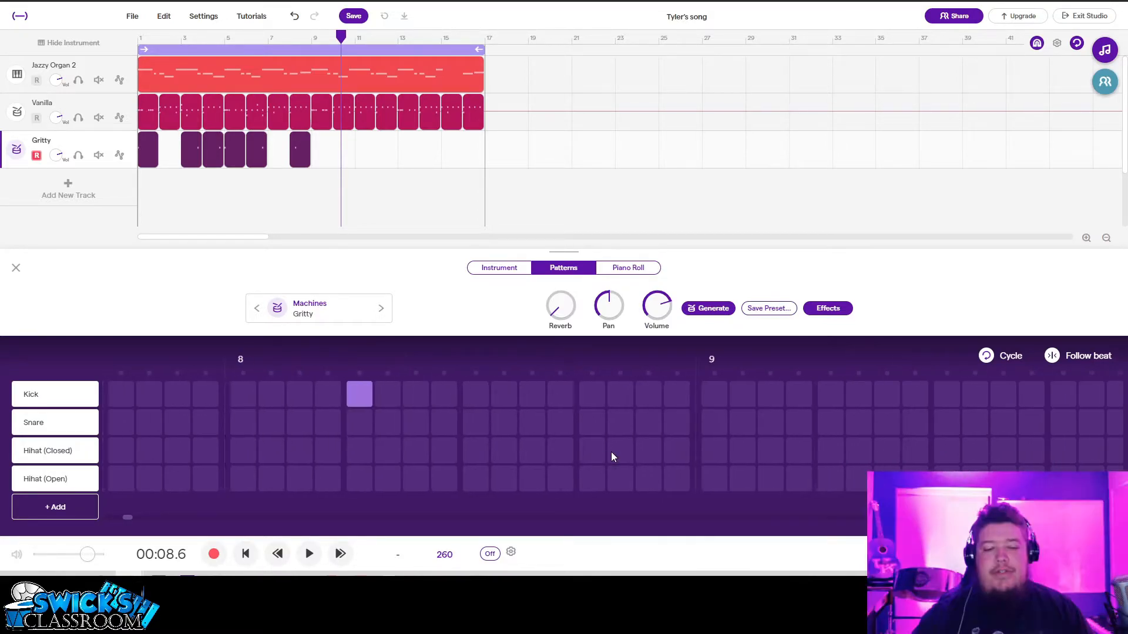
pyautogui.click(245, 405)
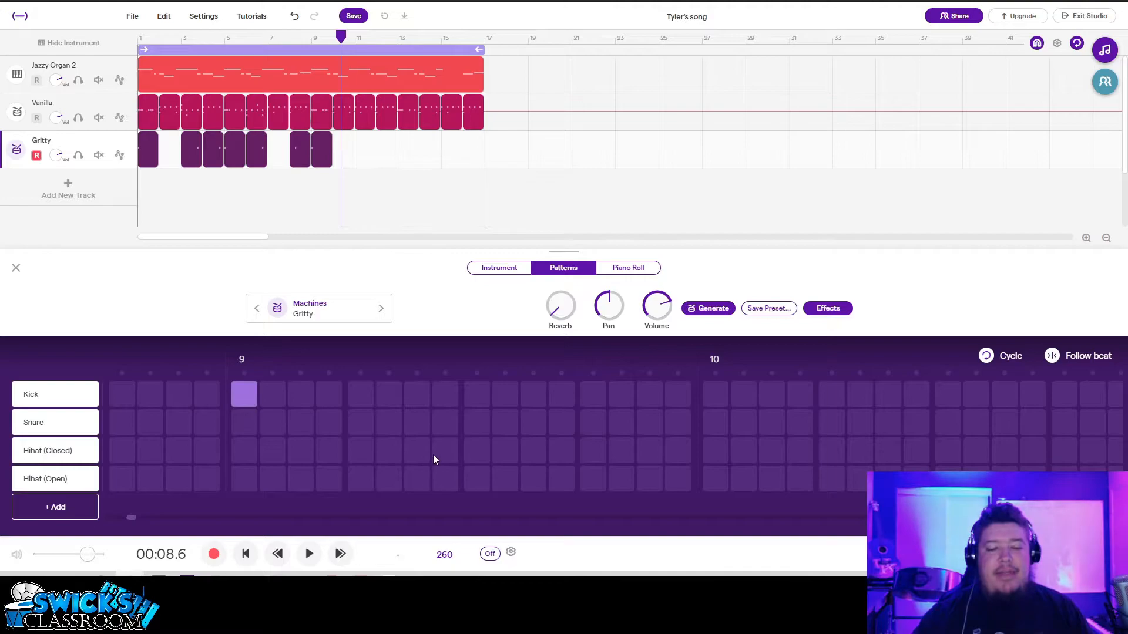
pyautogui.hscroll(10, 528, 423)
pyautogui.click(589, 396)
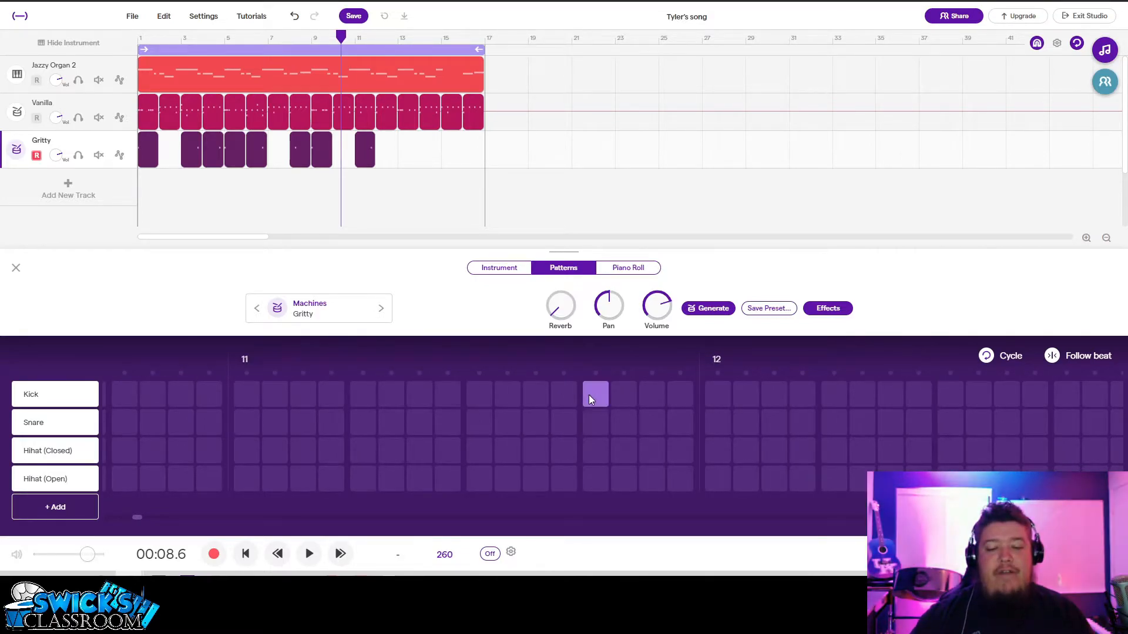
pyautogui.hscroll(10, 589, 395)
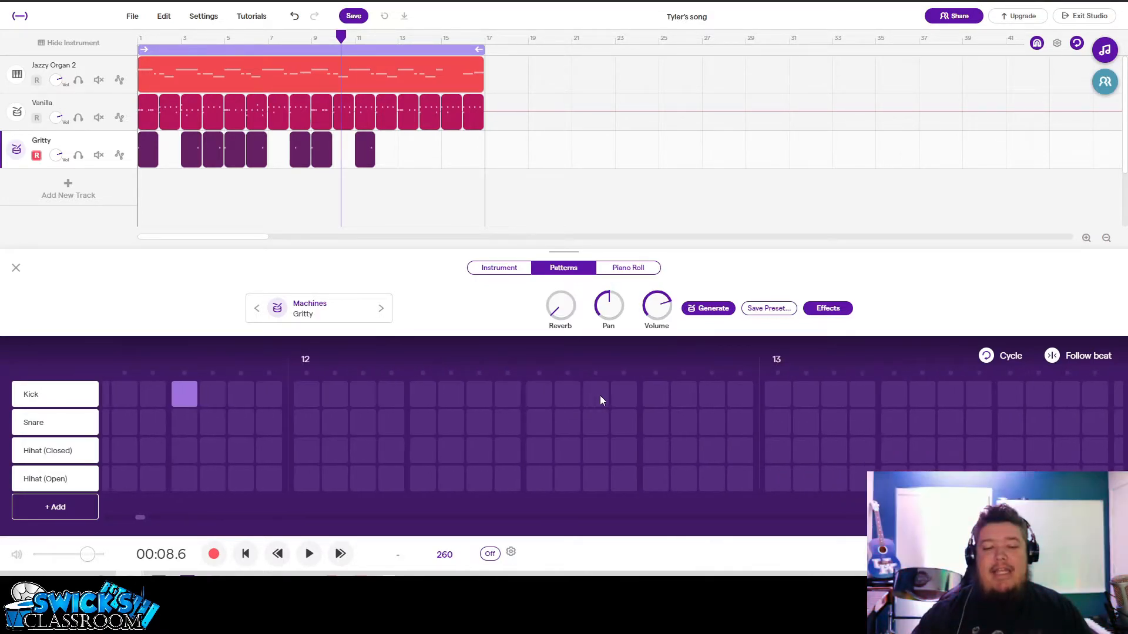
pyautogui.click(648, 400)
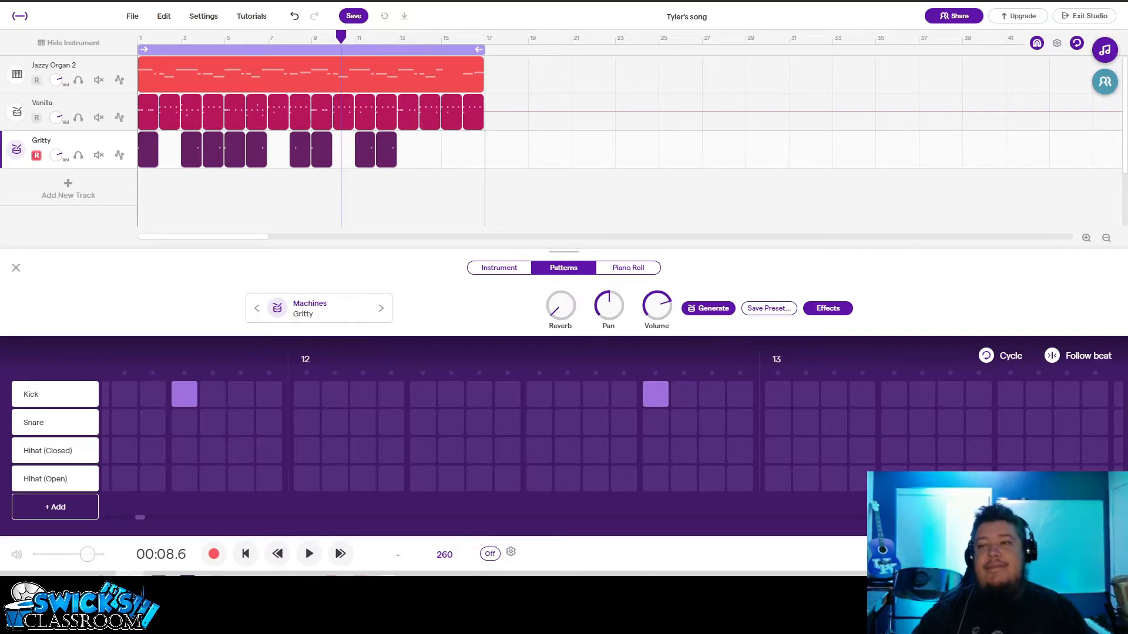
pyautogui.click(774, 392)
# - Place Gritty kicks on beat 2 of bar 15 and beat 1 of bar 16
pyautogui.hscroll(15, 254, 429)
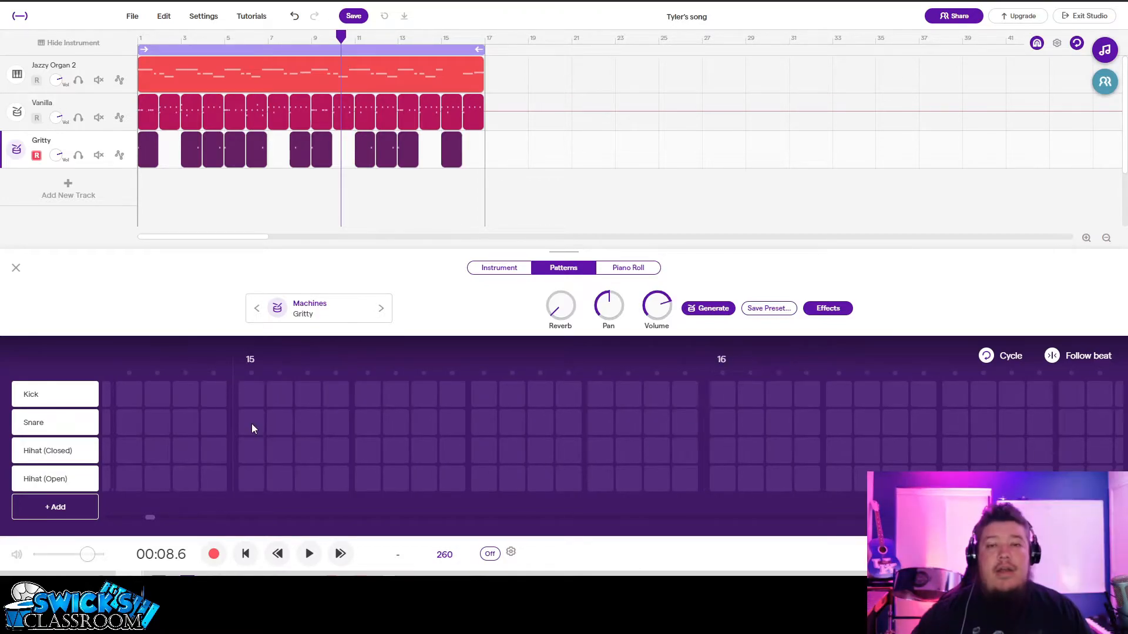
pyautogui.click(368, 395)
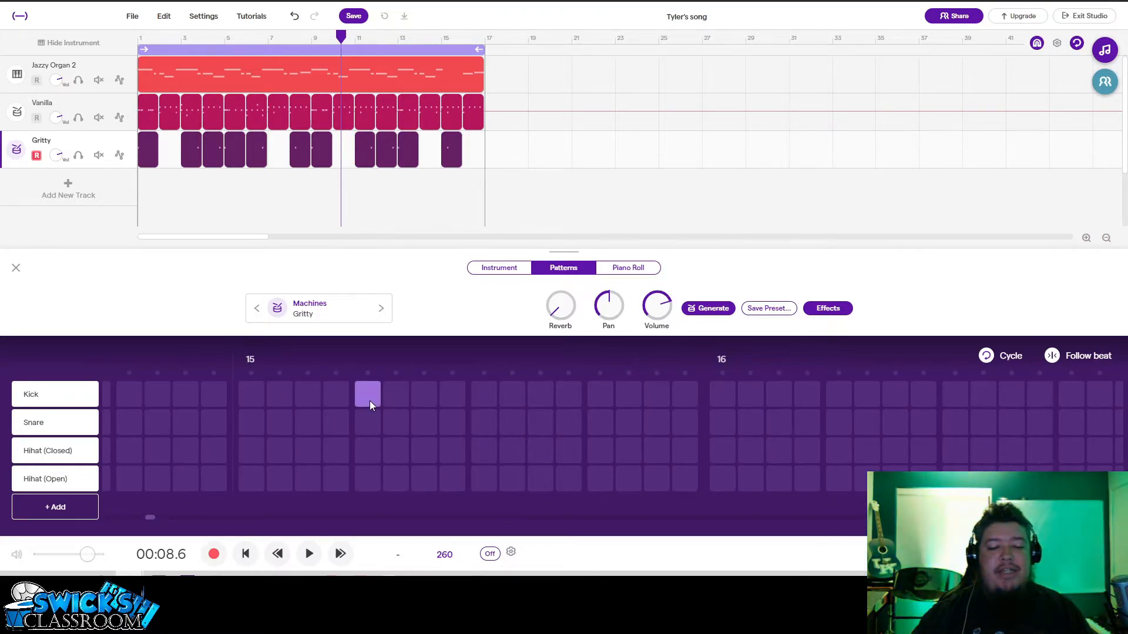
pyautogui.click(721, 394)
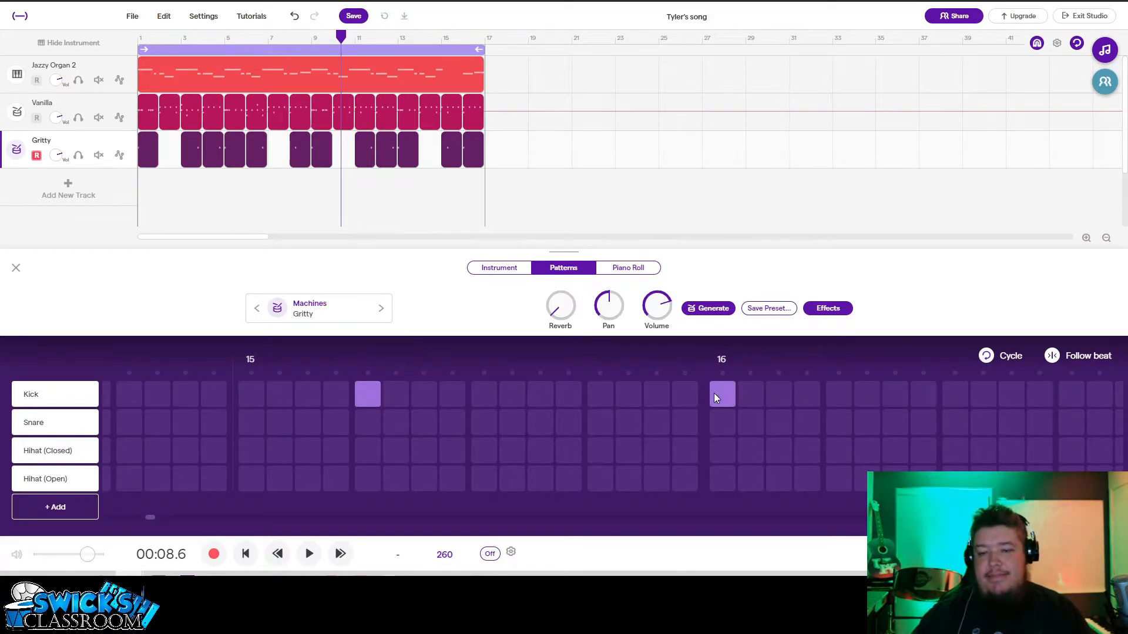
# - Close the Gritty pattern editor and play the opening of the song
pyautogui.press('Escape')
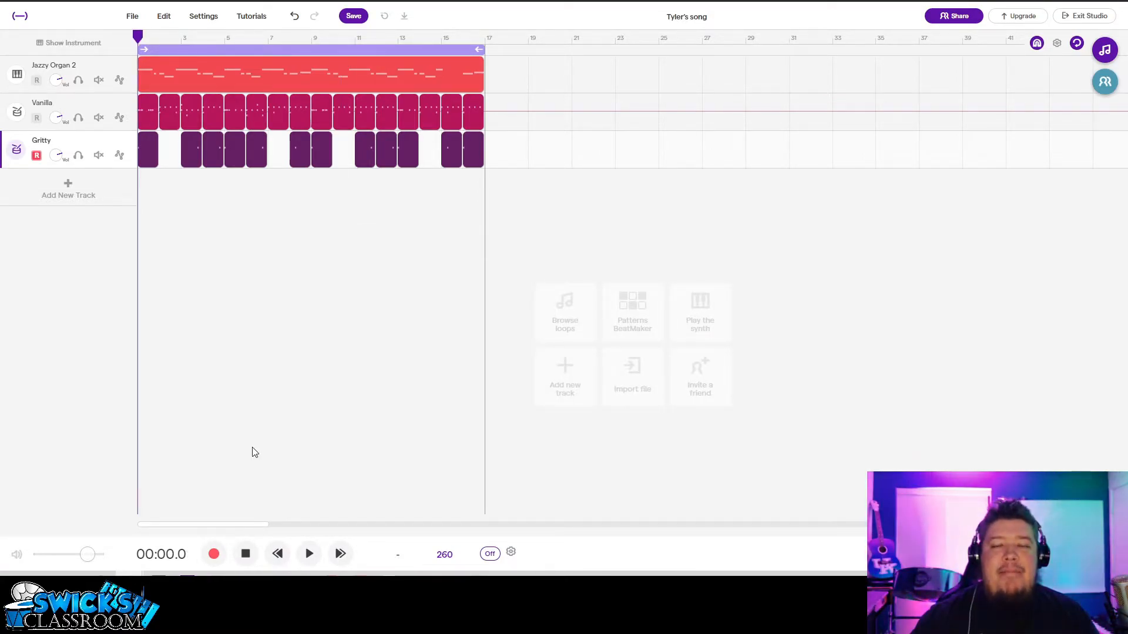
pyautogui.press('space')
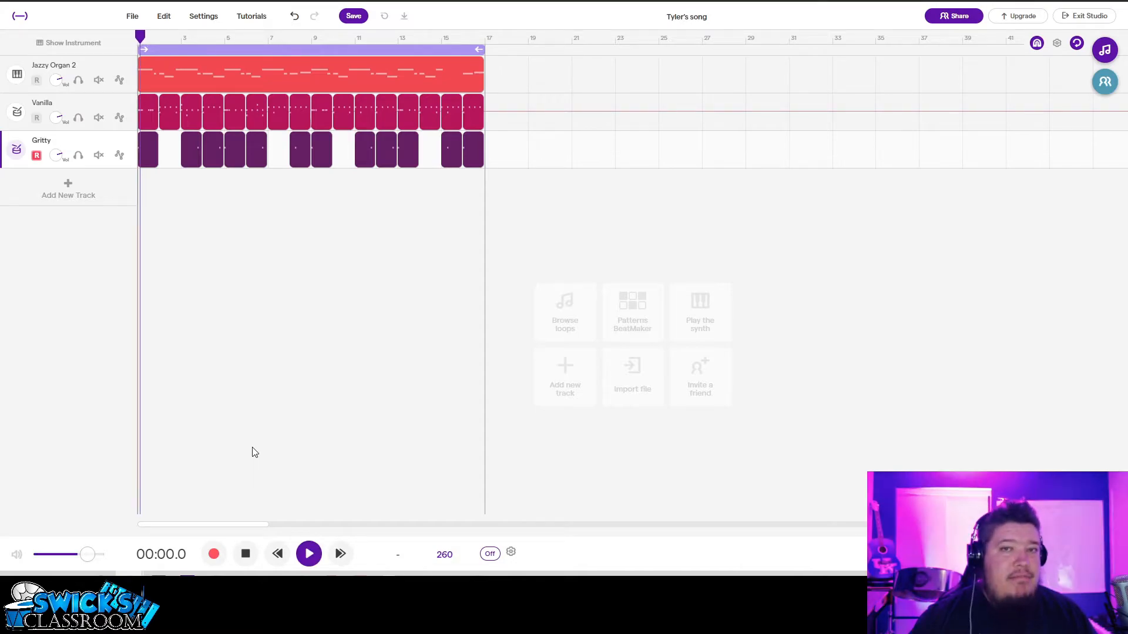
pyautogui.press('space')
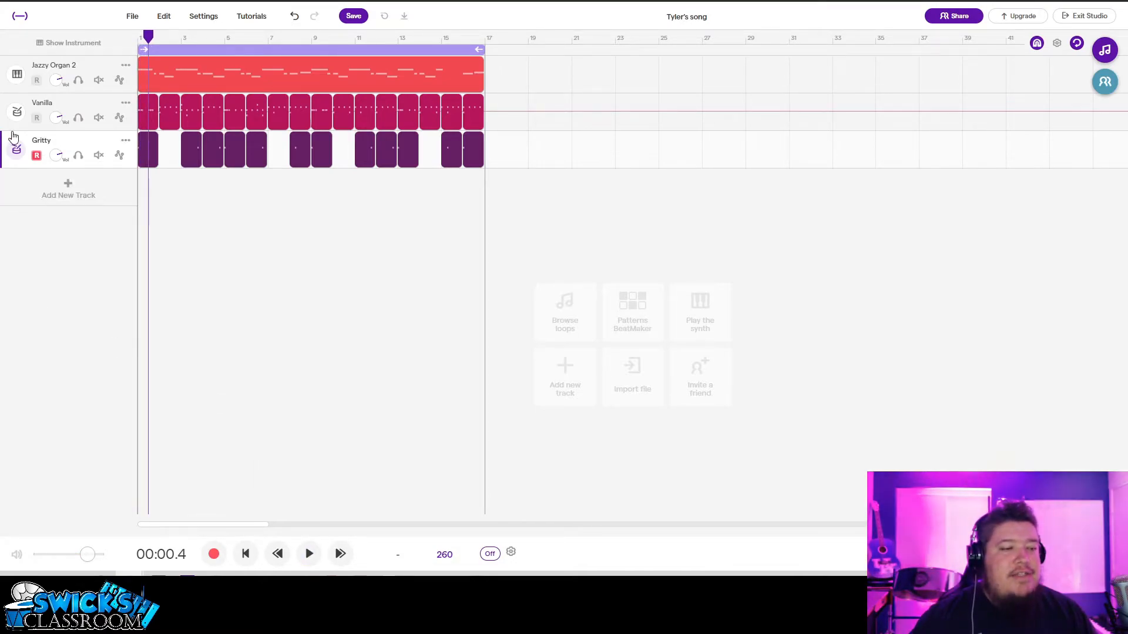
# - Raise the Gritty track's reverb and bass, and lower its treble
pyautogui.click(17, 148)
pyautogui.click(545, 269)
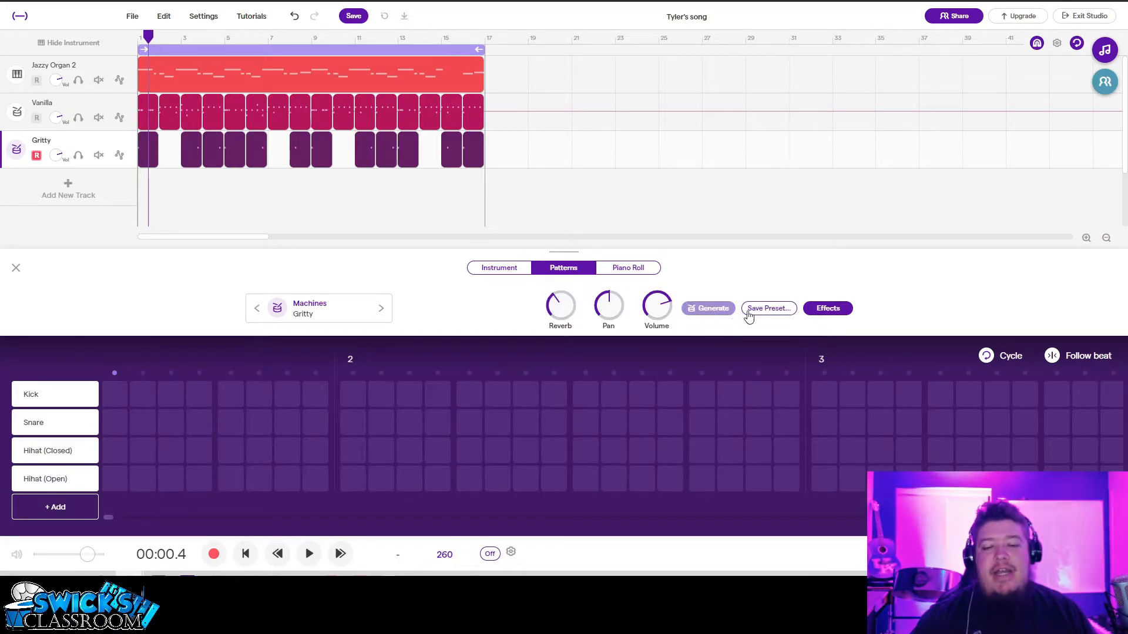
pyautogui.click(827, 308)
pyautogui.moveTo(451, 224)
pyautogui.mouseDown()
pyautogui.moveTo(436, 229)
pyautogui.moveTo(435, 215)
pyautogui.mouseUp()
pyautogui.moveTo(498, 232); pyautogui.dragTo(495, 275)
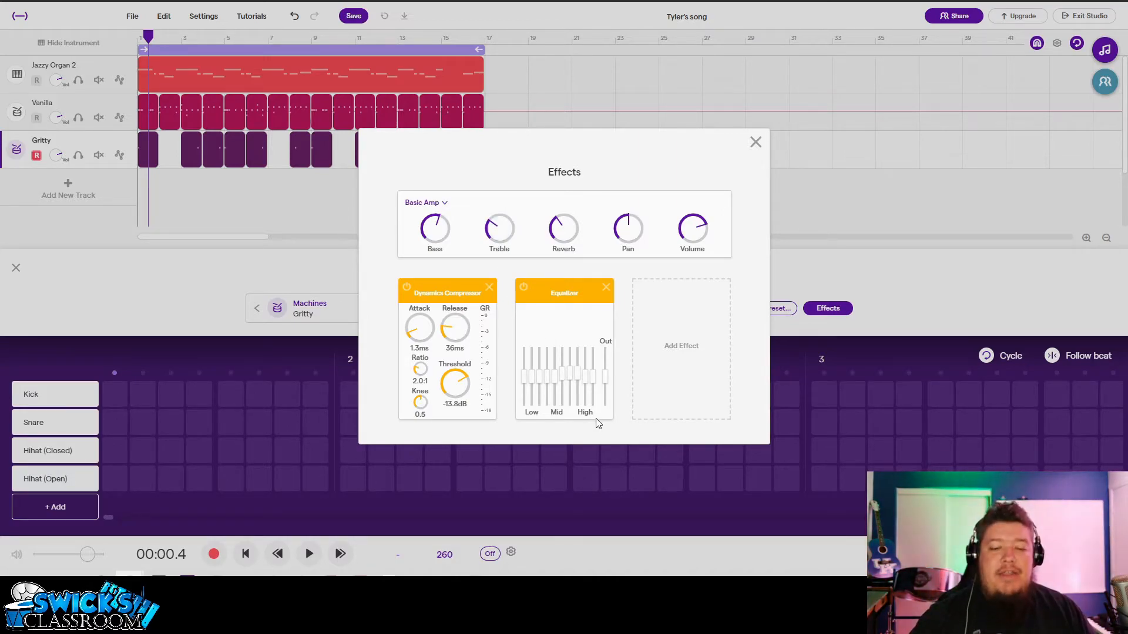
# - Lower the mid and high bands of the Gritty track's equalizer, close its effects, and play the song to hear the change
pyautogui.moveTo(592, 376); pyautogui.dragTo(555, 398)
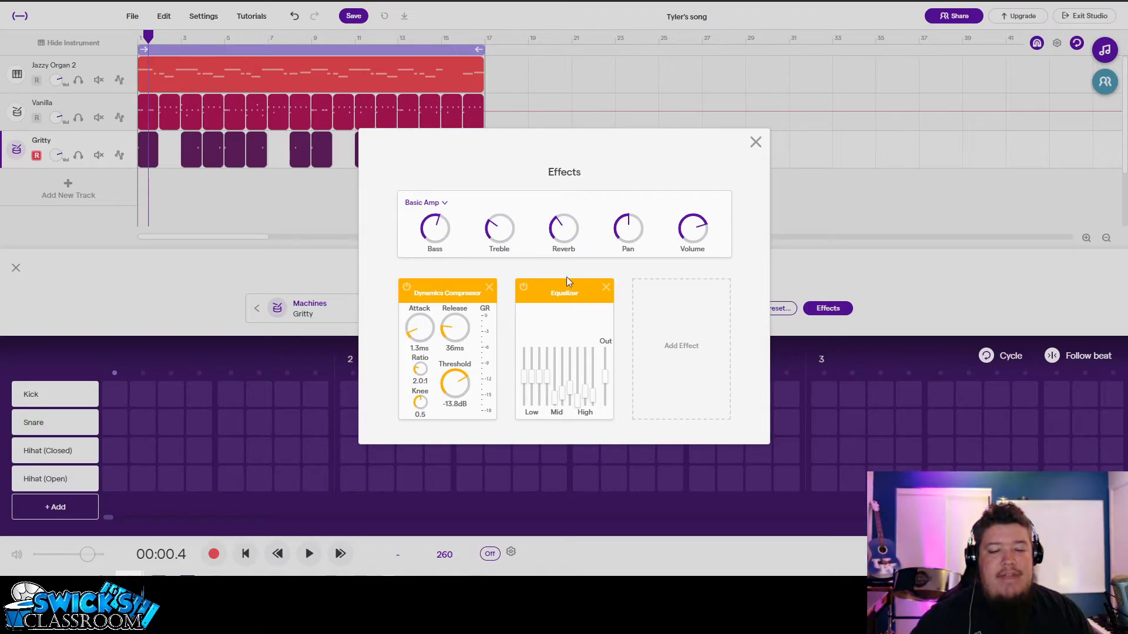
pyautogui.click(179, 295)
pyautogui.press('space')
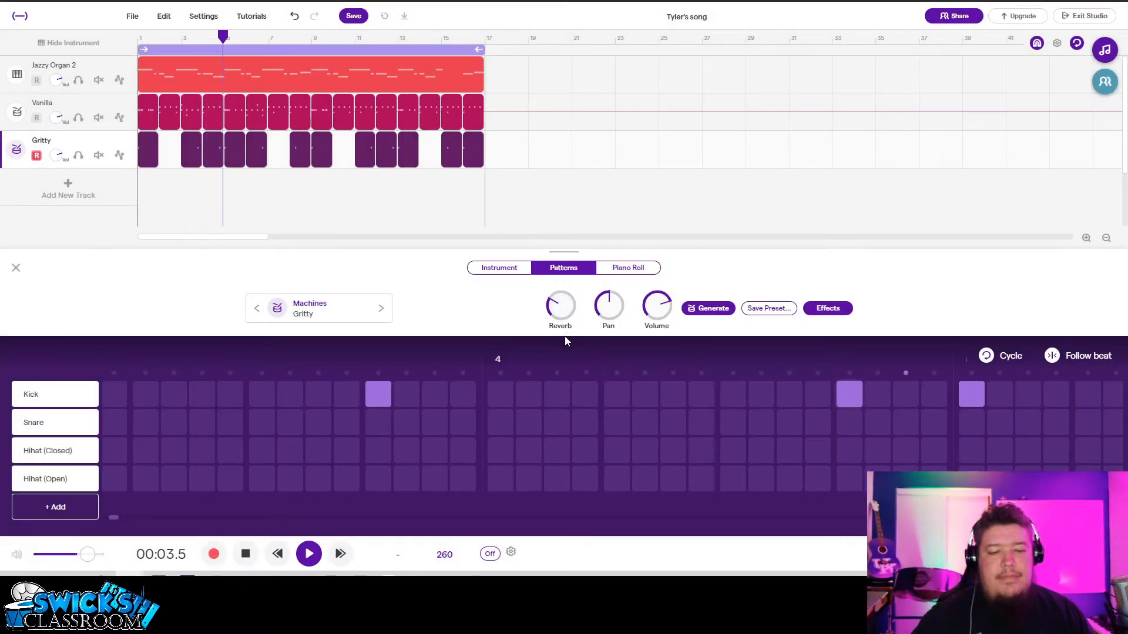
pyautogui.press('space')
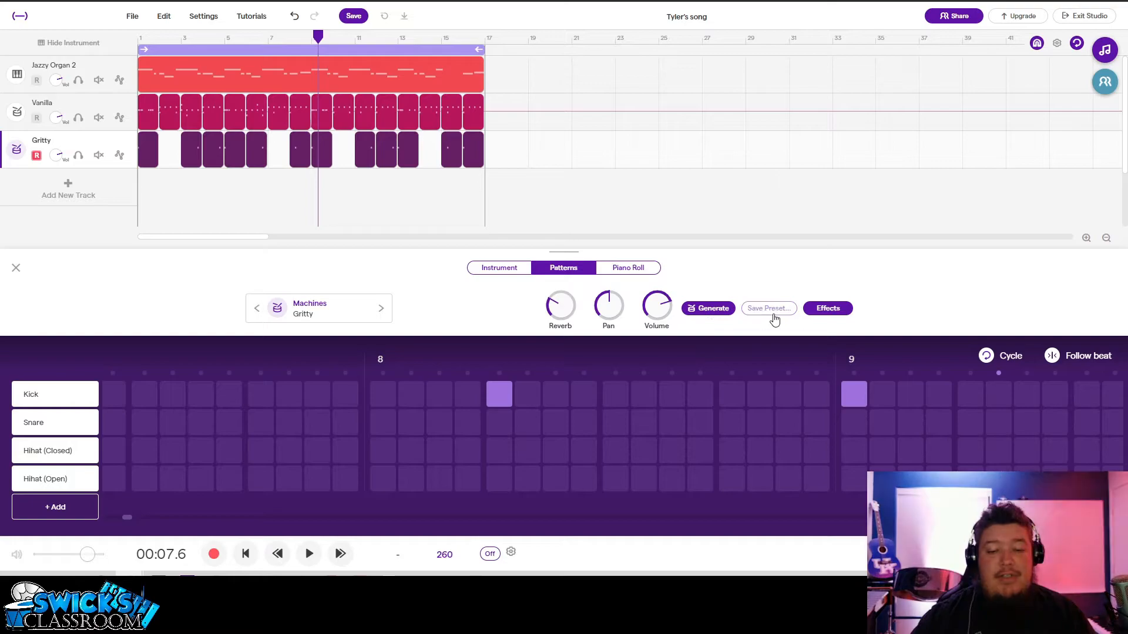
# - Lower one of the low bands of the Gritty track's equalizer slightly, close its effects, and play the song's opening
pyautogui.click(823, 310)
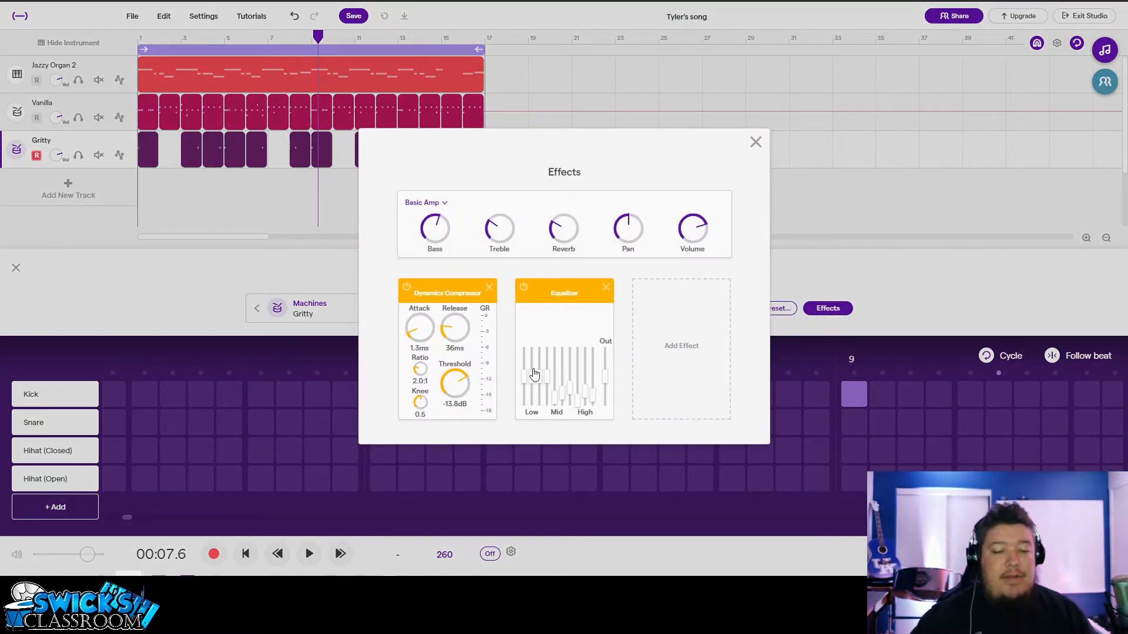
pyautogui.moveTo(536, 379)
pyautogui.mouseDown()
pyautogui.moveTo(524, 373)
pyautogui.moveTo(539, 371)
pyautogui.moveTo(528, 373)
pyautogui.moveTo(536, 360)
pyautogui.moveTo(536, 383)
pyautogui.mouseUp()
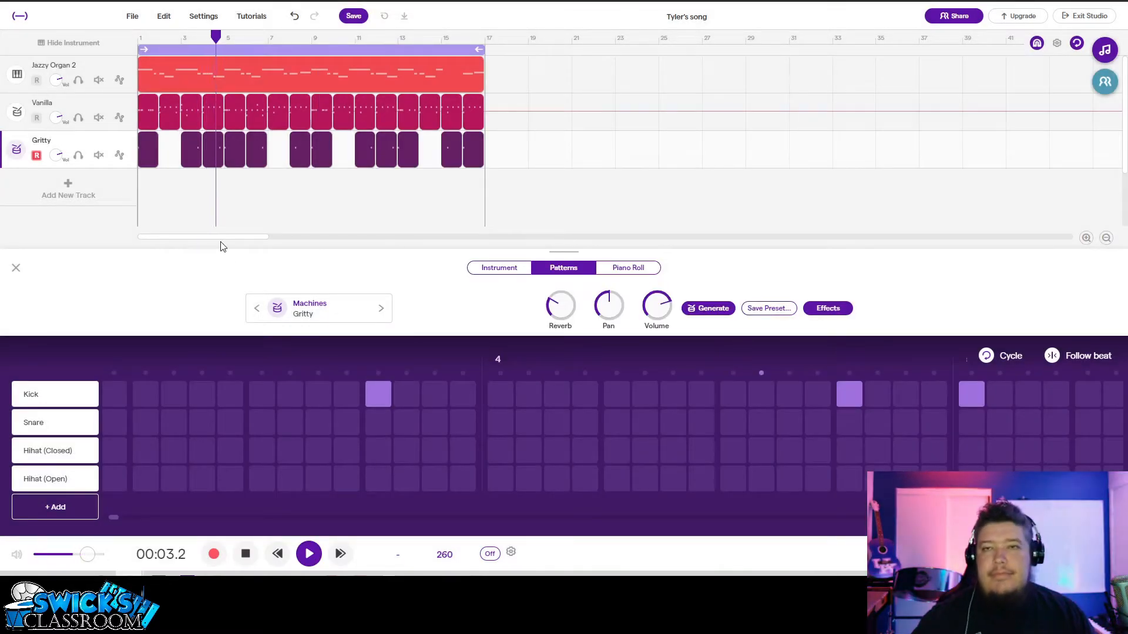
pyautogui.press('space')
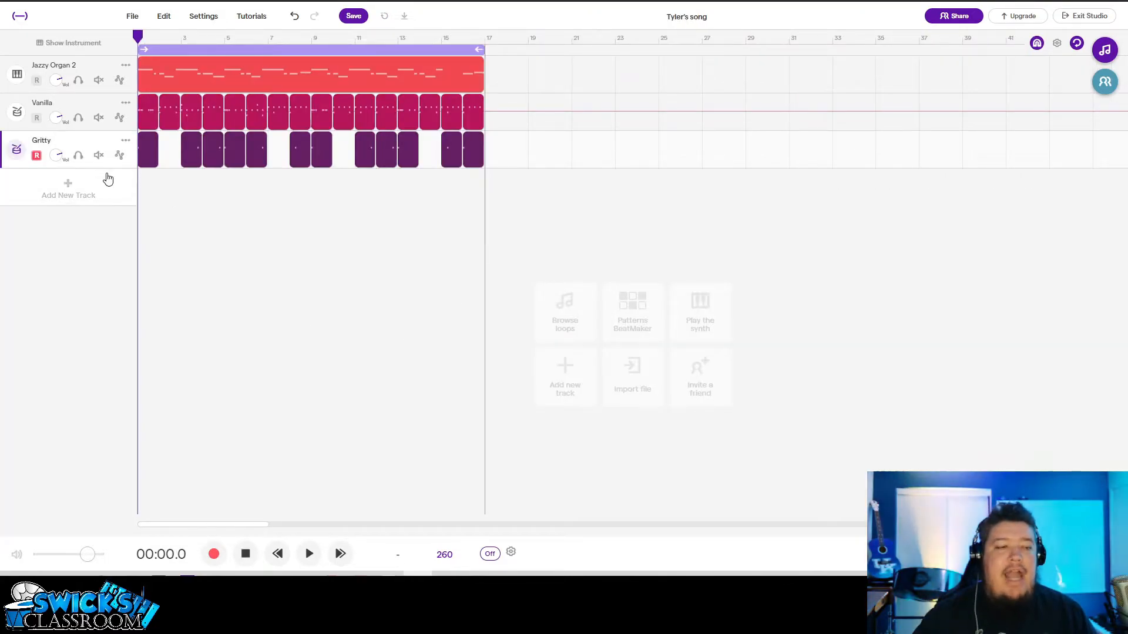
# - Add a new track and set its instrument to Bass VI Clean from the Bass - Electric category
pyautogui.click(118, 183)
pyautogui.click(608, 235)
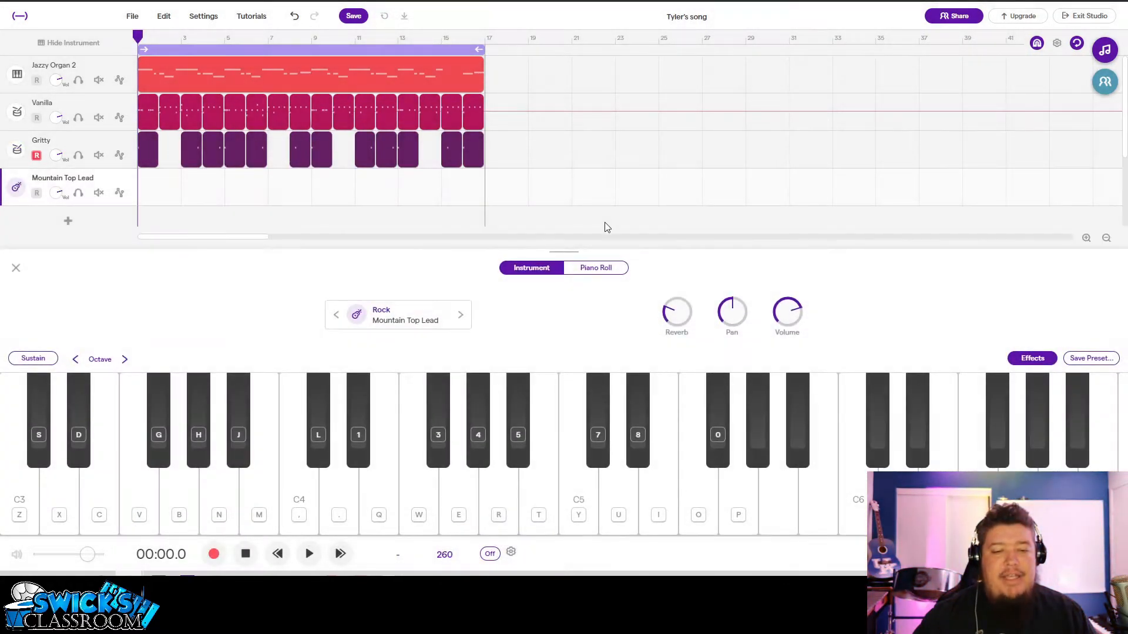
pyautogui.click(412, 314)
pyautogui.click(670, 220)
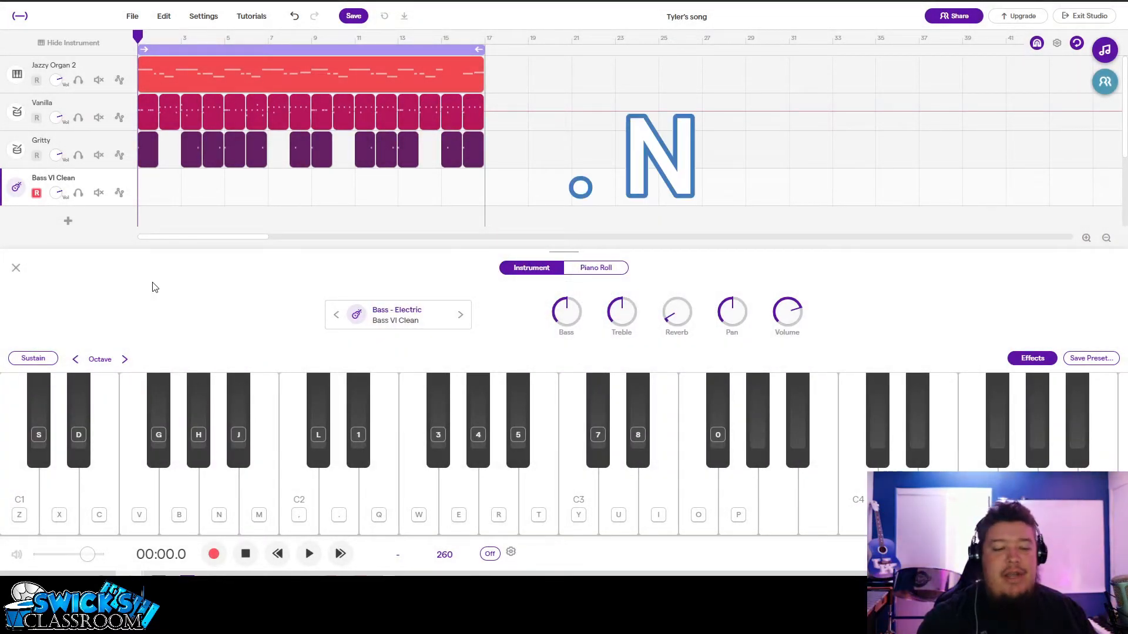
# - Rehearse alternating the notes D2 and A1 on the Bass VI Clean without recording
pyautogui.press('.')
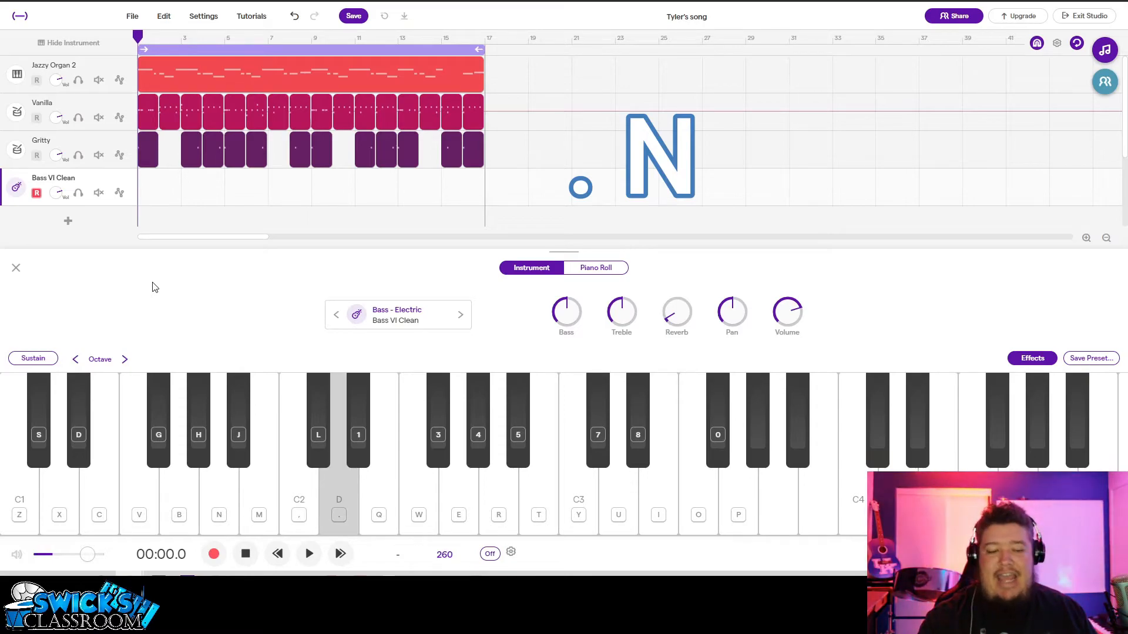
pyautogui.press('n')
pyautogui.press('.')
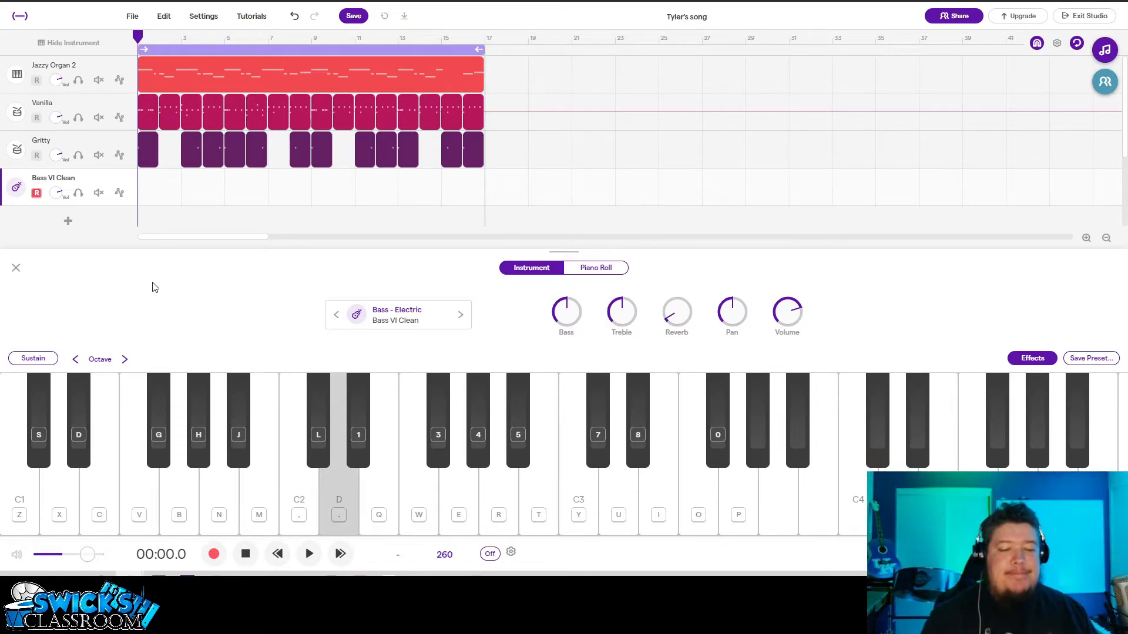
pyautogui.press('n')
pyautogui.press('.')
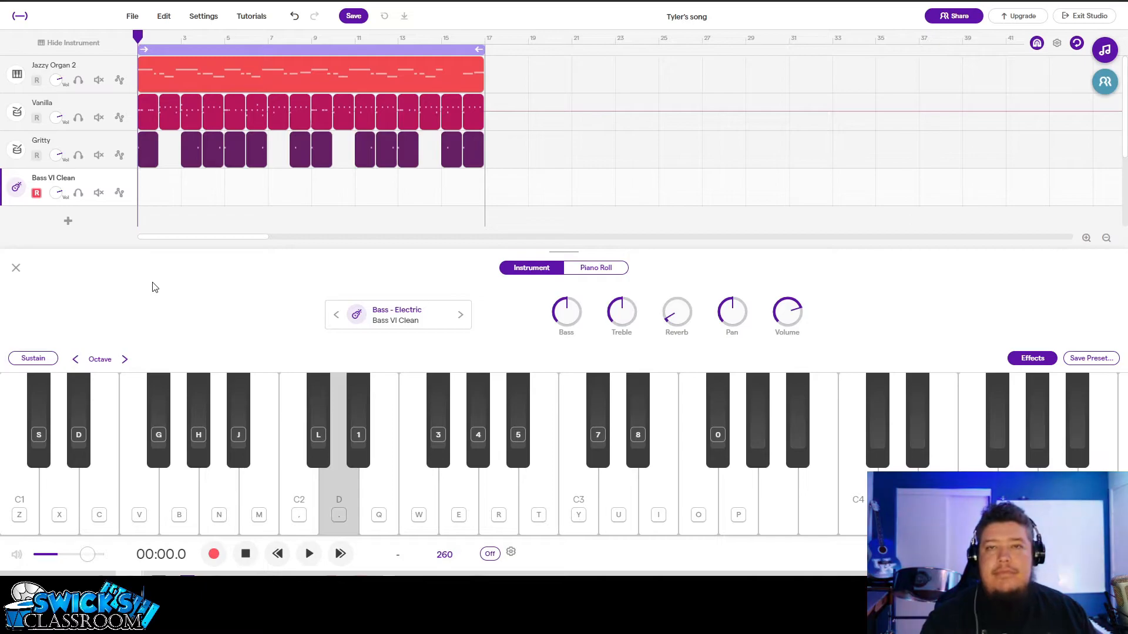
pyautogui.press('n')
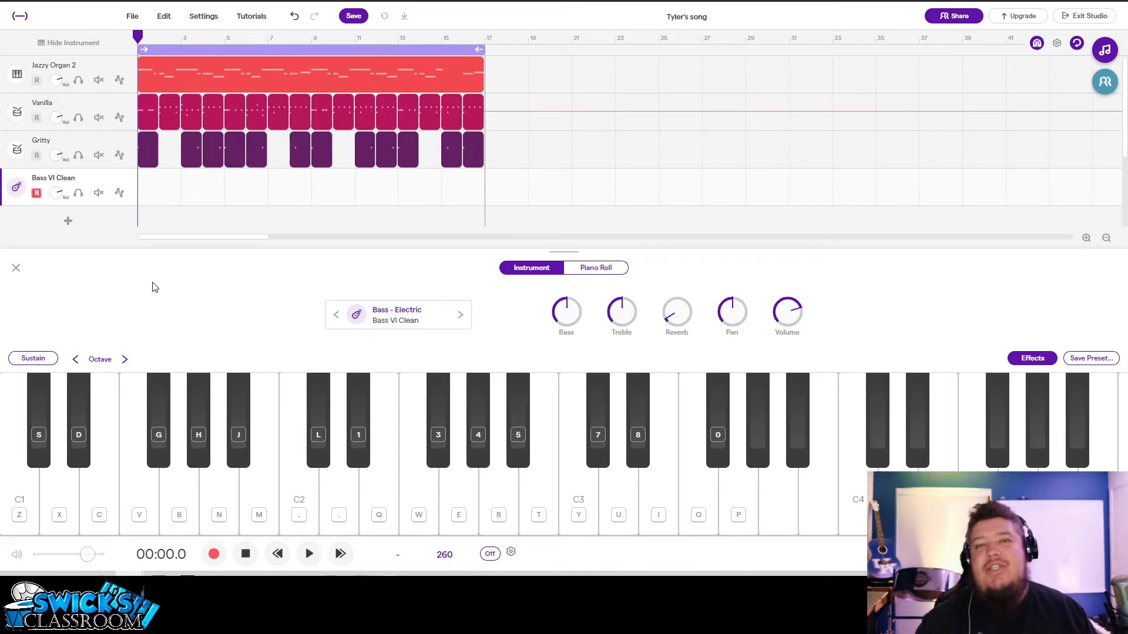
# - Rehearse the bass run A1, D2, C#2, B1 three times without recording
pyautogui.press('n')
pyautogui.press('.')
pyautogui.press('l')
pyautogui.press('m')
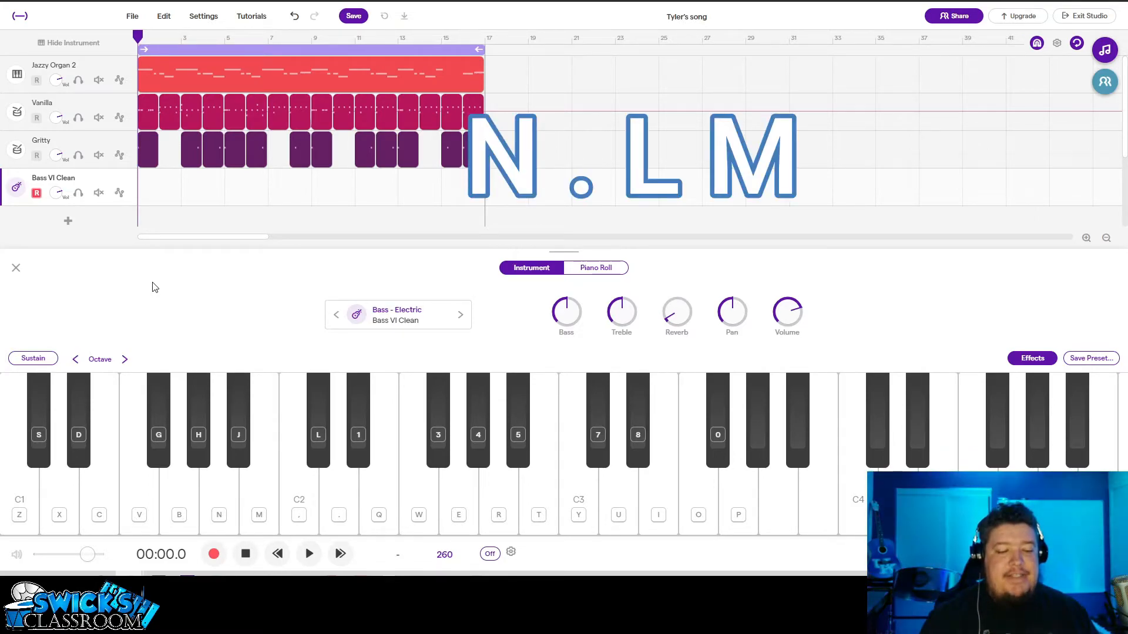
pyautogui.press('n')
pyautogui.press('.')
pyautogui.press('l')
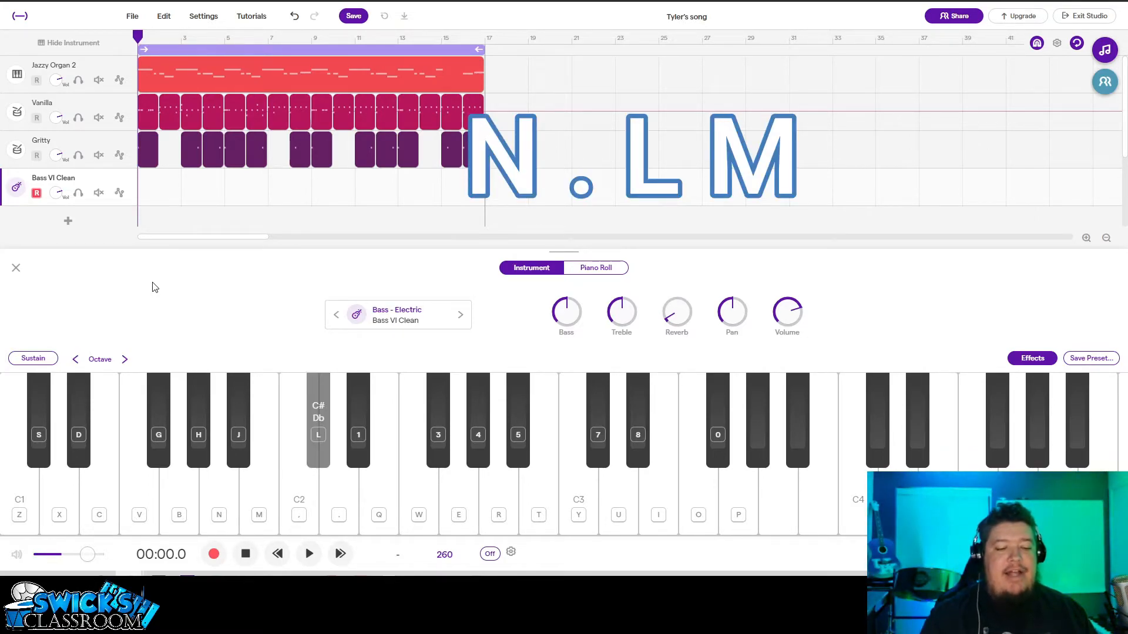
pyautogui.press('m')
pyautogui.press('n')
pyautogui.press('.')
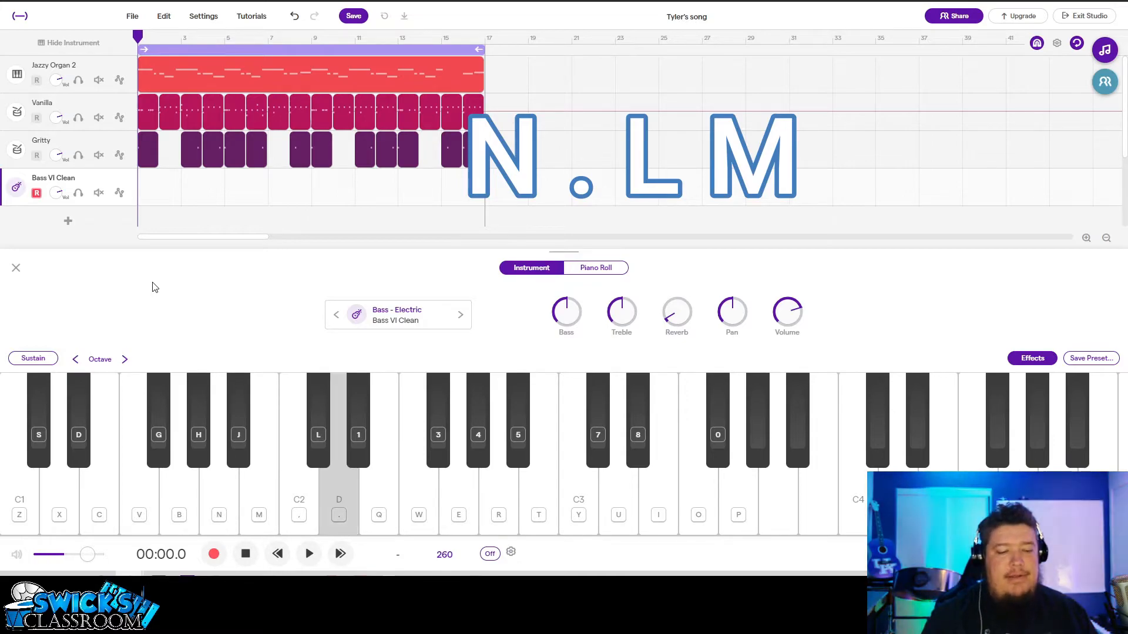
pyautogui.press('l')
pyautogui.press('m')
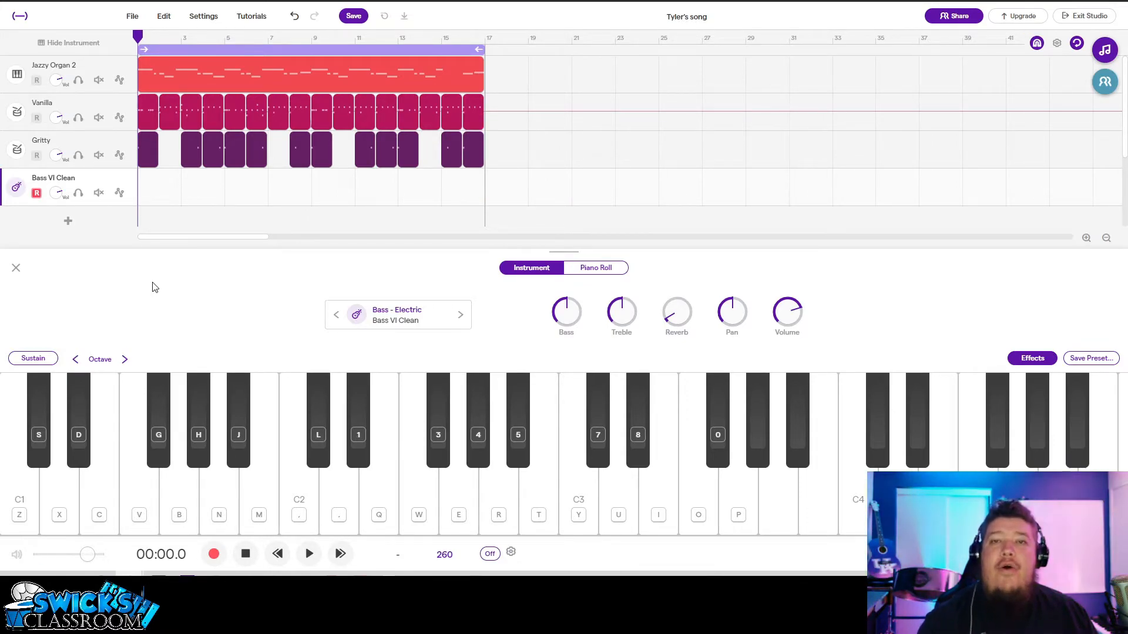
# - Rehearse the full first bass phrase D2, A1, D2, A1, D2, C#2, B1 without recording
pyautogui.press('.')
pyautogui.press('n')
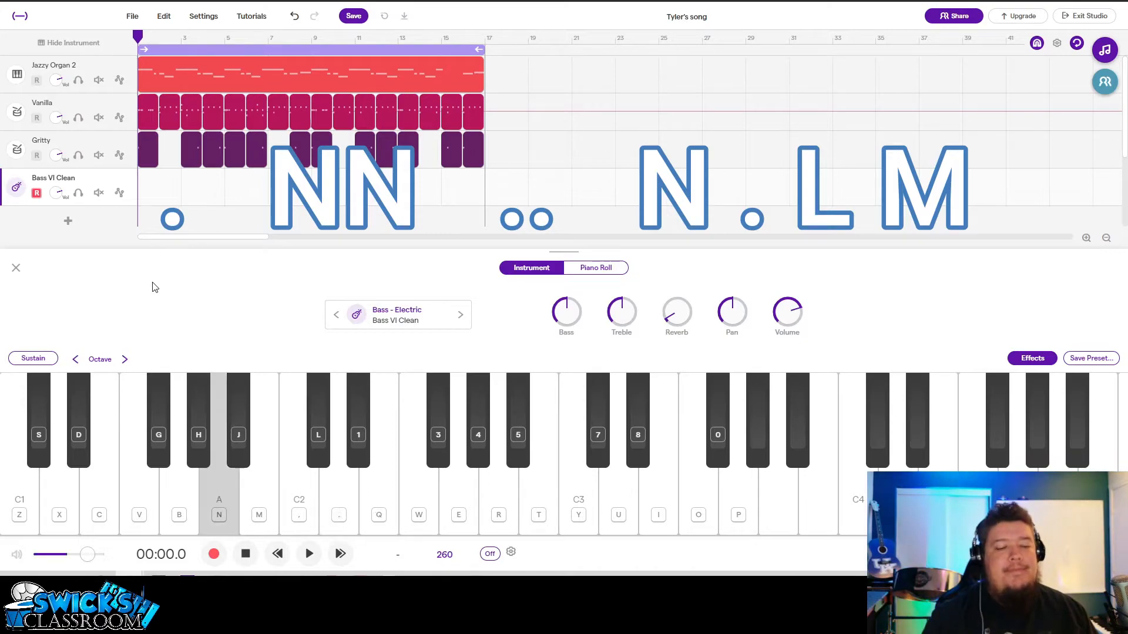
pyautogui.press('.')
pyautogui.press('n')
pyautogui.press('.')
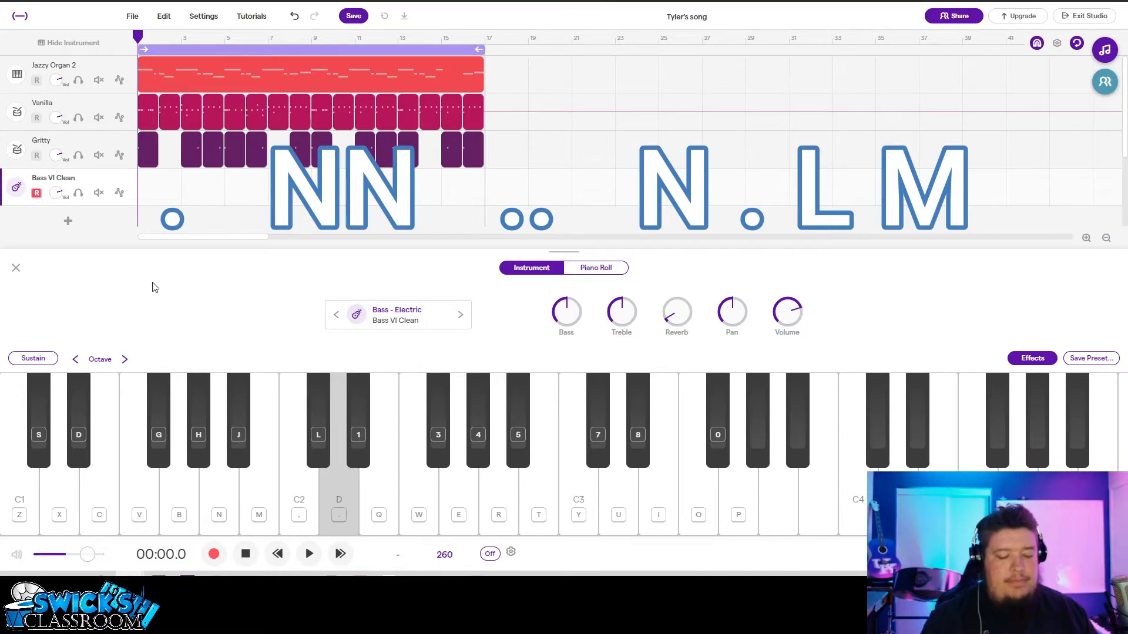
pyautogui.press('l')
pyautogui.press('m')
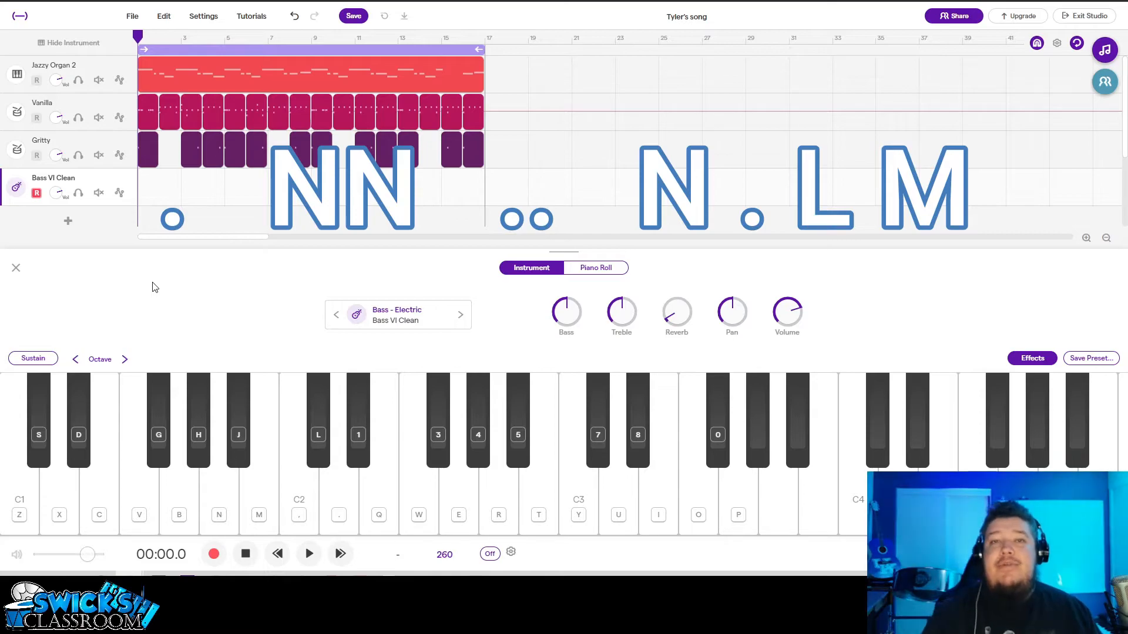
# - Record the first bass phrase D2, A1, D2, A1, D2, C#2, B1 from bar 1 on the Bass VI Clean track, with the metronome on
pyautogui.press('r')
pyautogui.press('.')
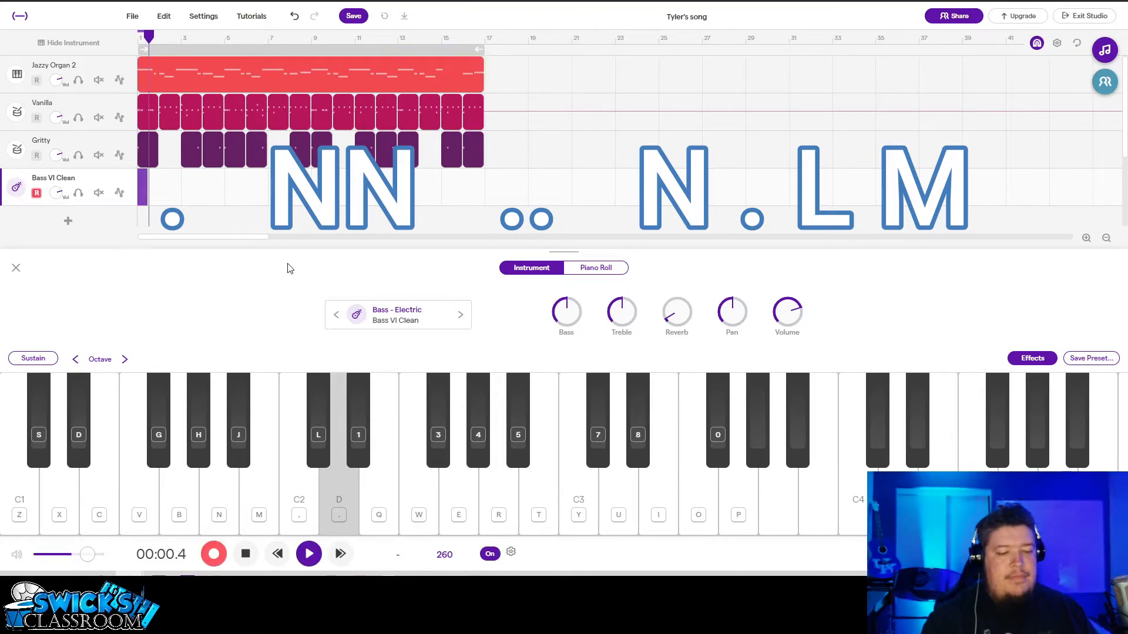
pyautogui.press('n')
pyautogui.press('.')
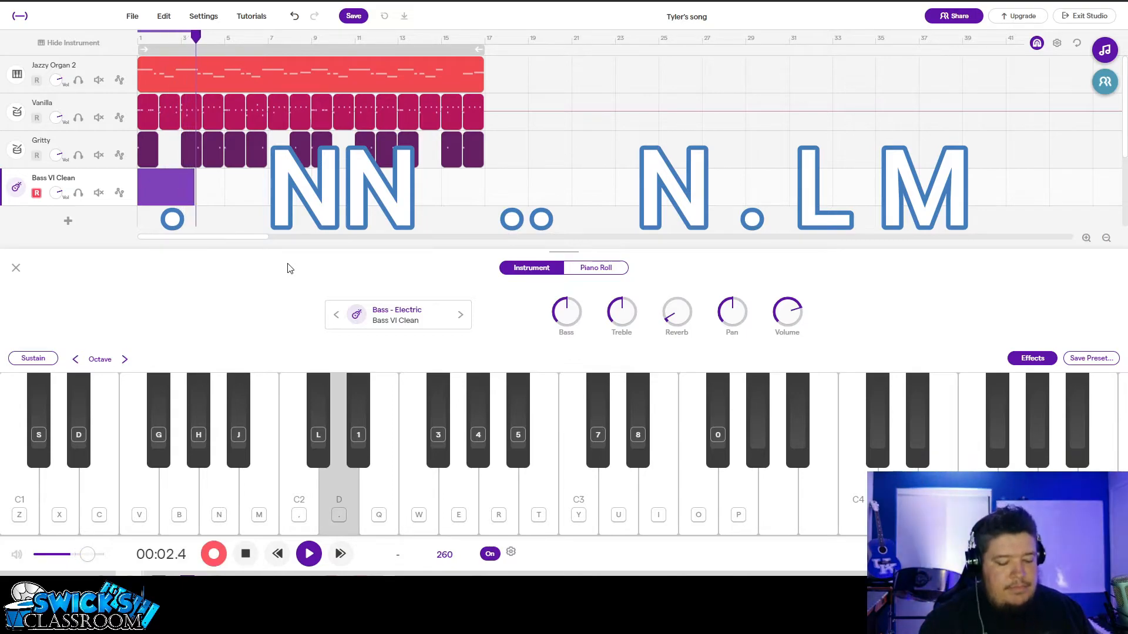
pyautogui.press('n')
pyautogui.press('.')
pyautogui.press('l')
pyautogui.press('m')
pyautogui.press('space')
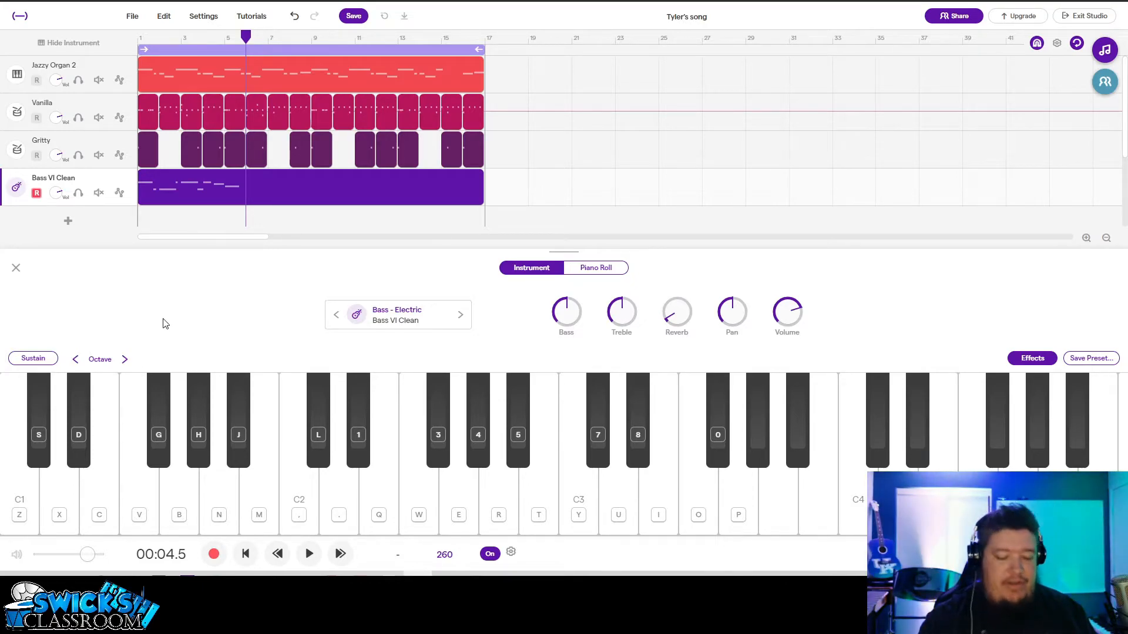
# - Rehearse alternating the notes B1 and F#1 on the bass without recording
pyautogui.press('m')
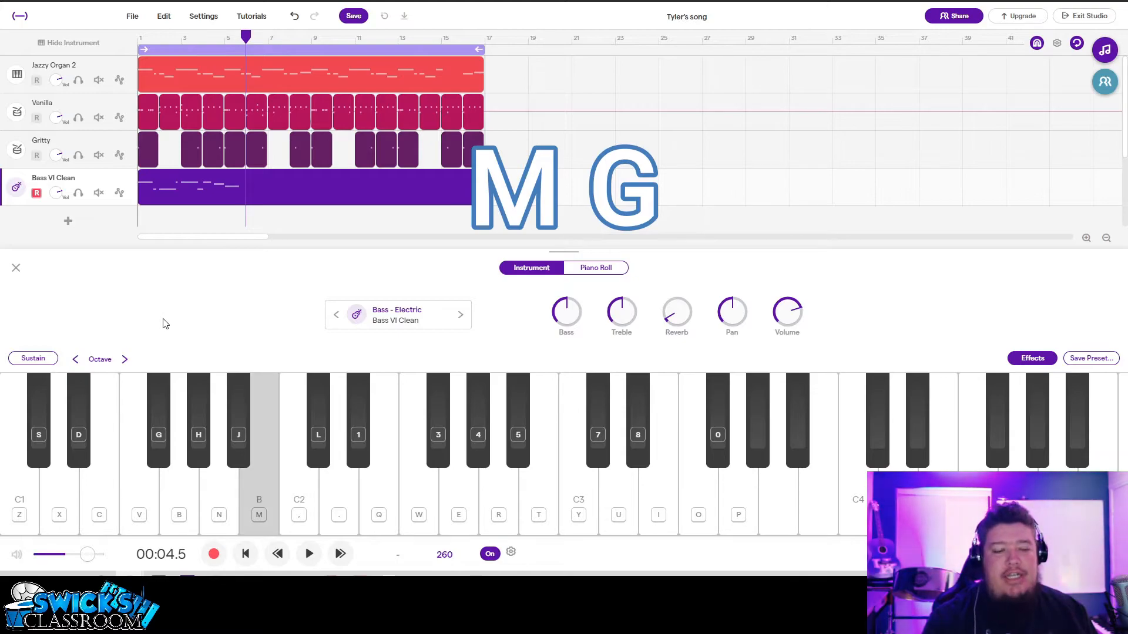
pyautogui.press('g')
pyautogui.press('m')
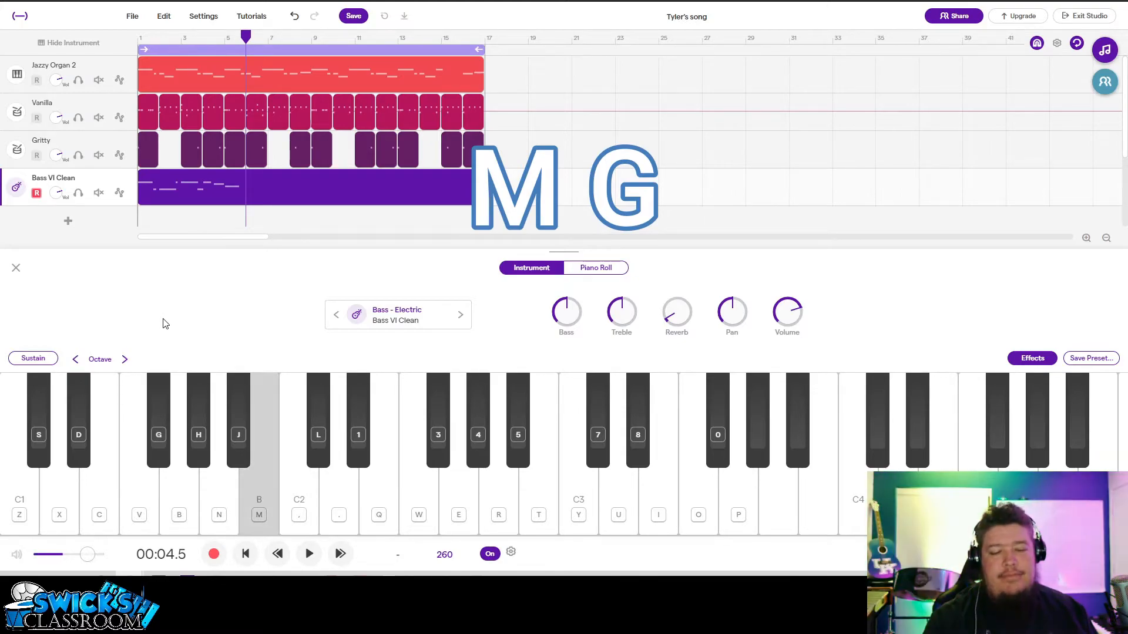
pyautogui.press('g')
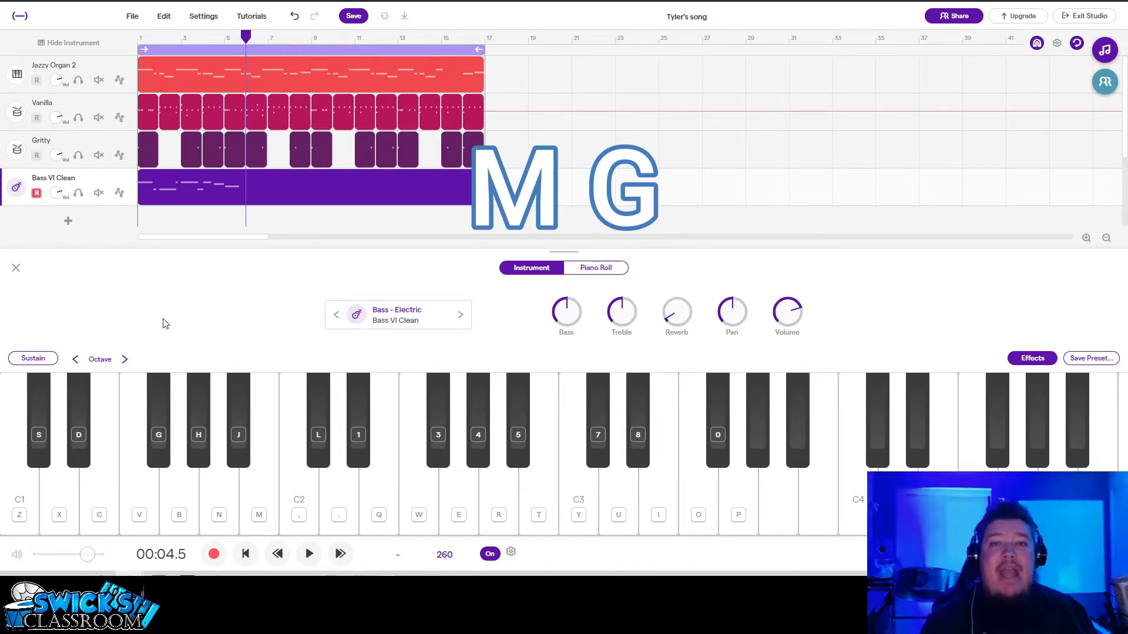
# - Rehearse the bass run F#1, B1, A1, G1 twice without recording
pyautogui.press('g')
pyautogui.press('m')
pyautogui.press('n')
pyautogui.press('b')
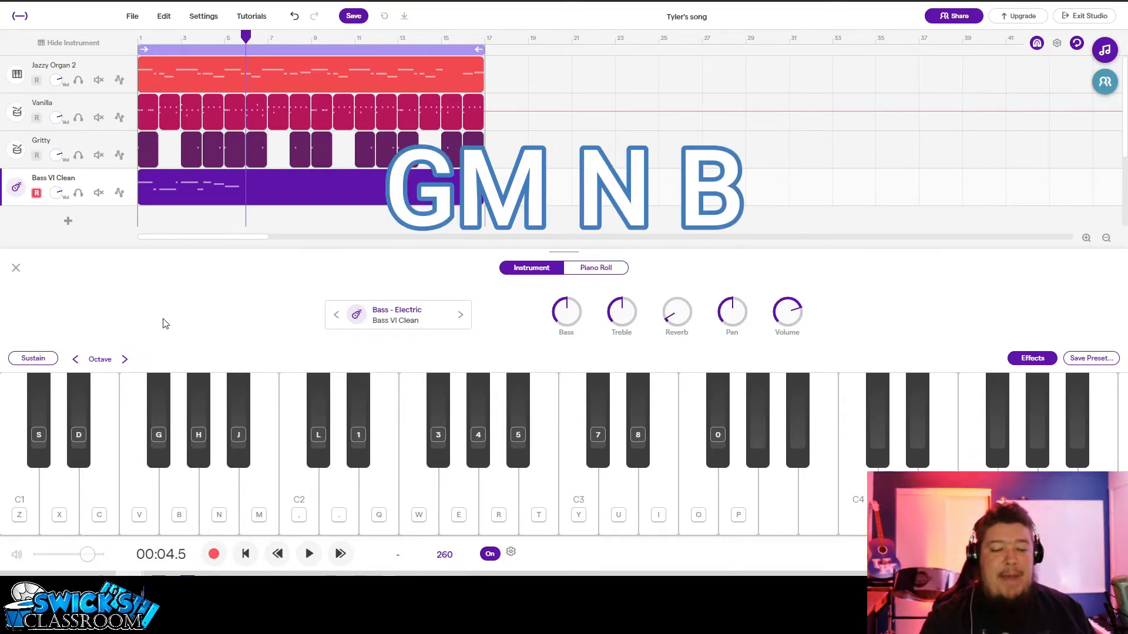
pyautogui.press('g')
pyautogui.press('m')
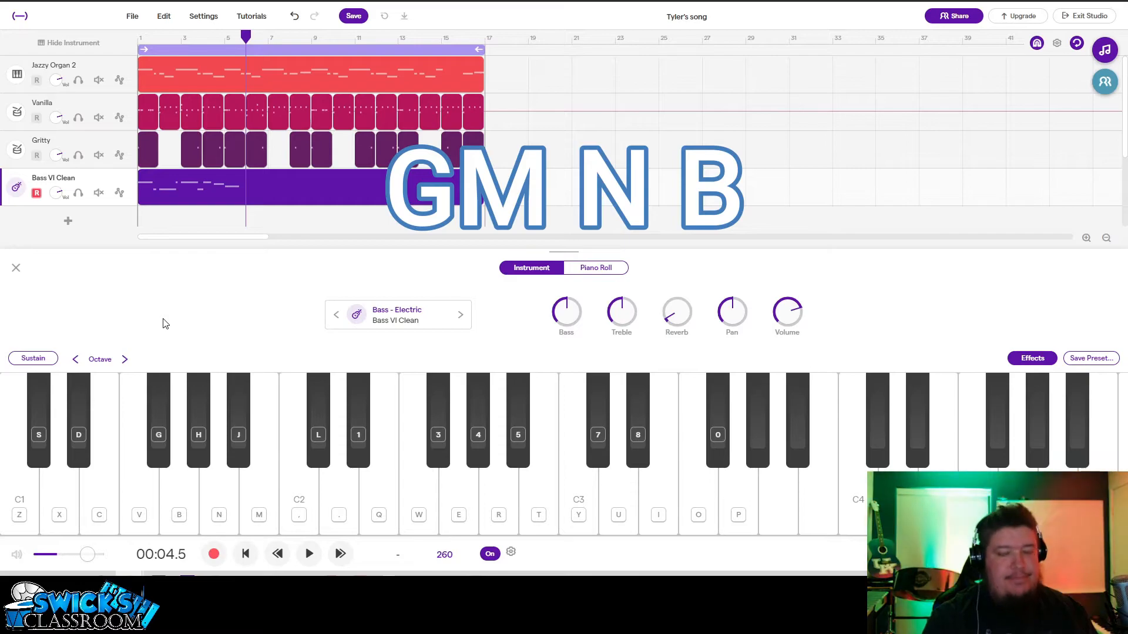
pyautogui.press('n')
pyautogui.press('b')
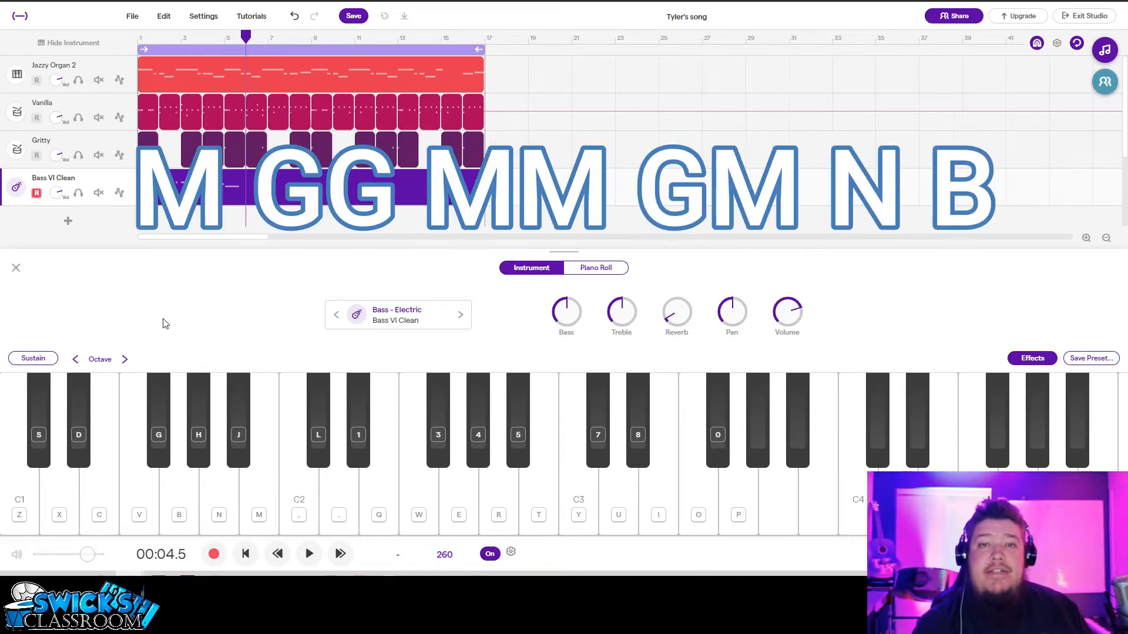
# - Rehearse the full second bass phrase B1, F#1, B1, F#1, B1, A1, G1 without recording
pyautogui.press('m')
pyautogui.press('g')
pyautogui.press('m')
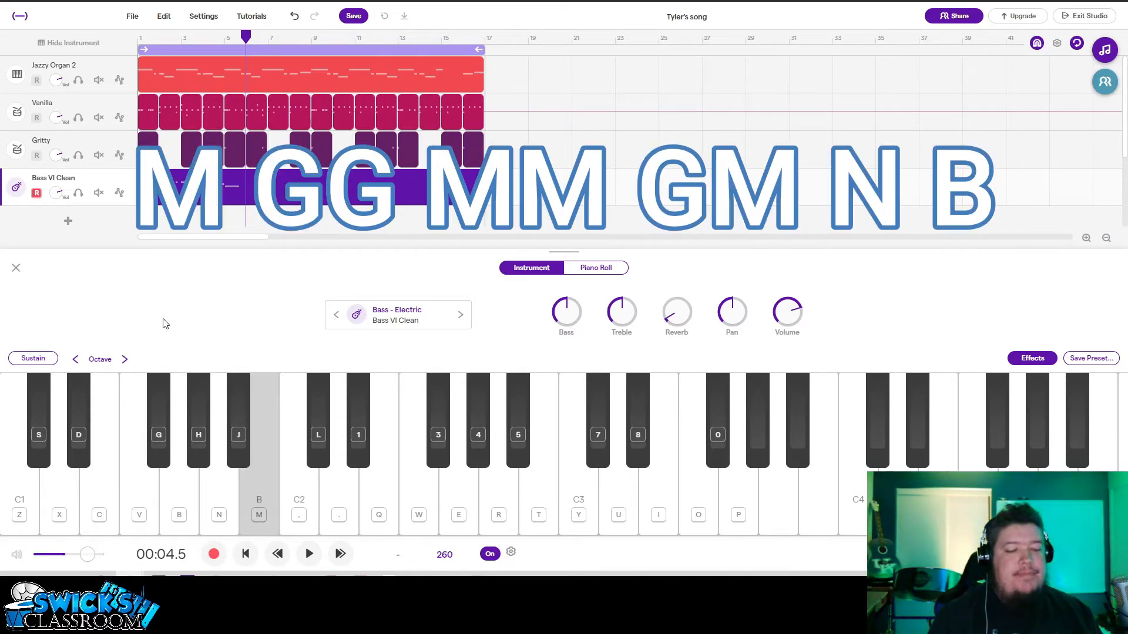
pyautogui.press('g')
pyautogui.press('m')
pyautogui.press('n')
pyautogui.press('b')
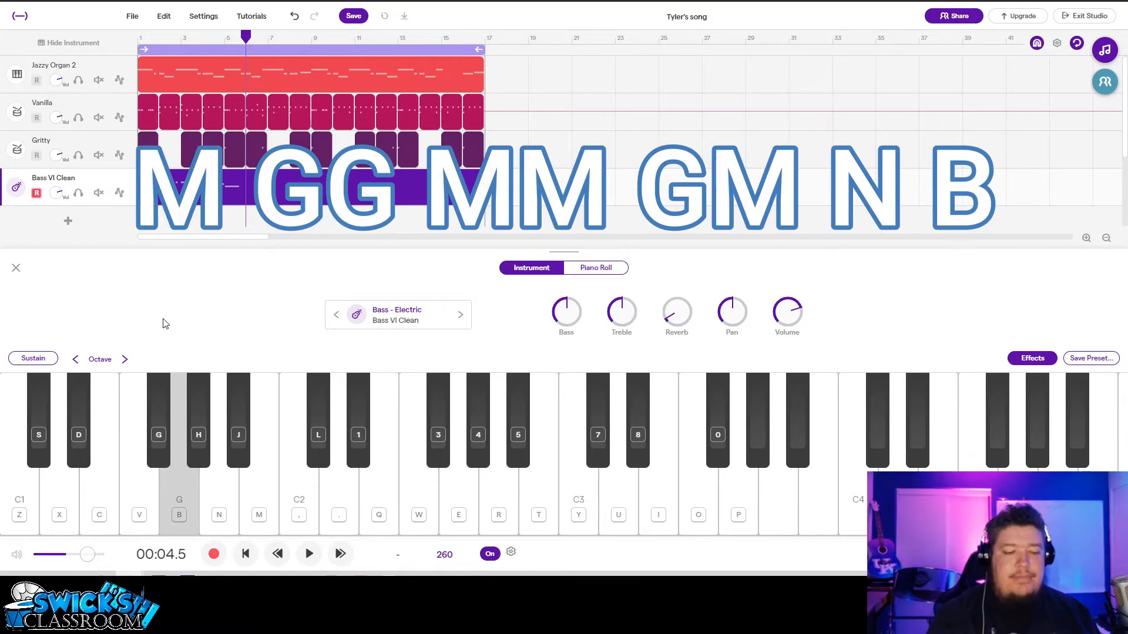
# - Record the second bass phrase B1, F#1, B1, F#1, B1, A1, G1 after the first phrase, stopping in bar 9
pyautogui.press('space')
pyautogui.press('space')
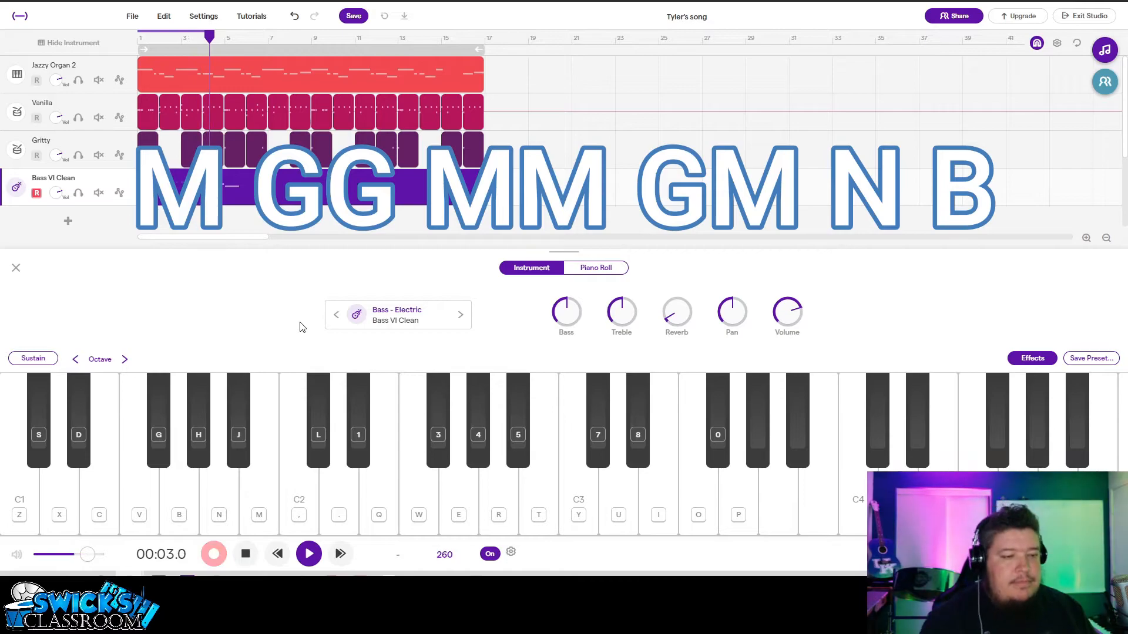
pyautogui.press('m')
pyautogui.press('g')
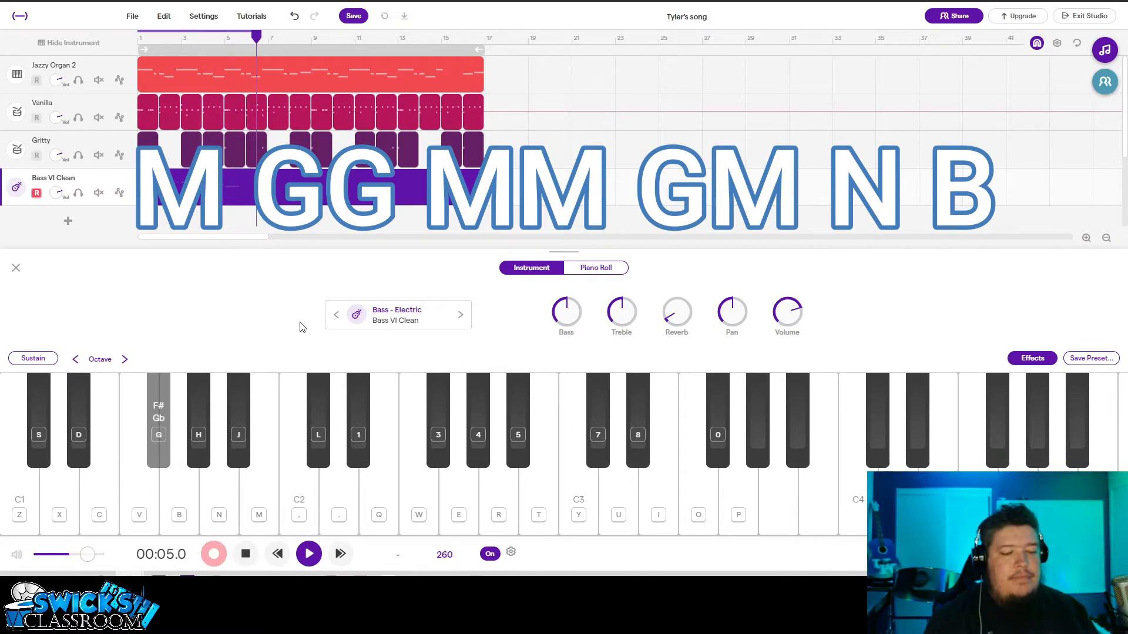
pyautogui.press('m')
pyautogui.press('g')
pyautogui.press('m')
pyautogui.press('n')
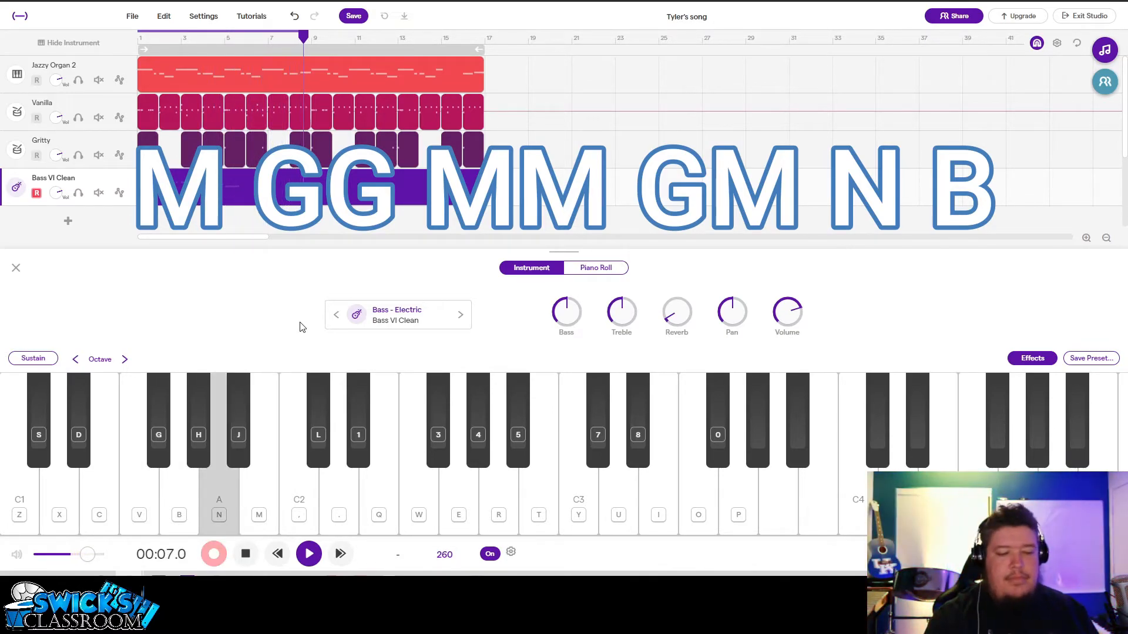
pyautogui.press('b')
pyautogui.press('space')
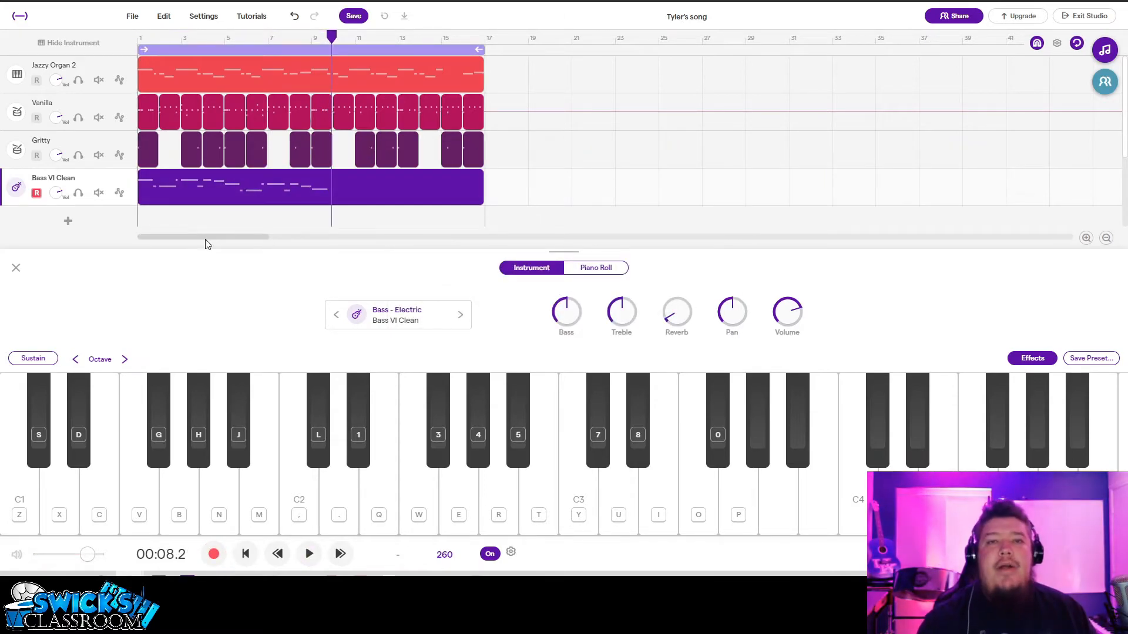
# - Rehearse the third bass phrase alternating the notes G1 and D2 without recording
pyautogui.press('b')
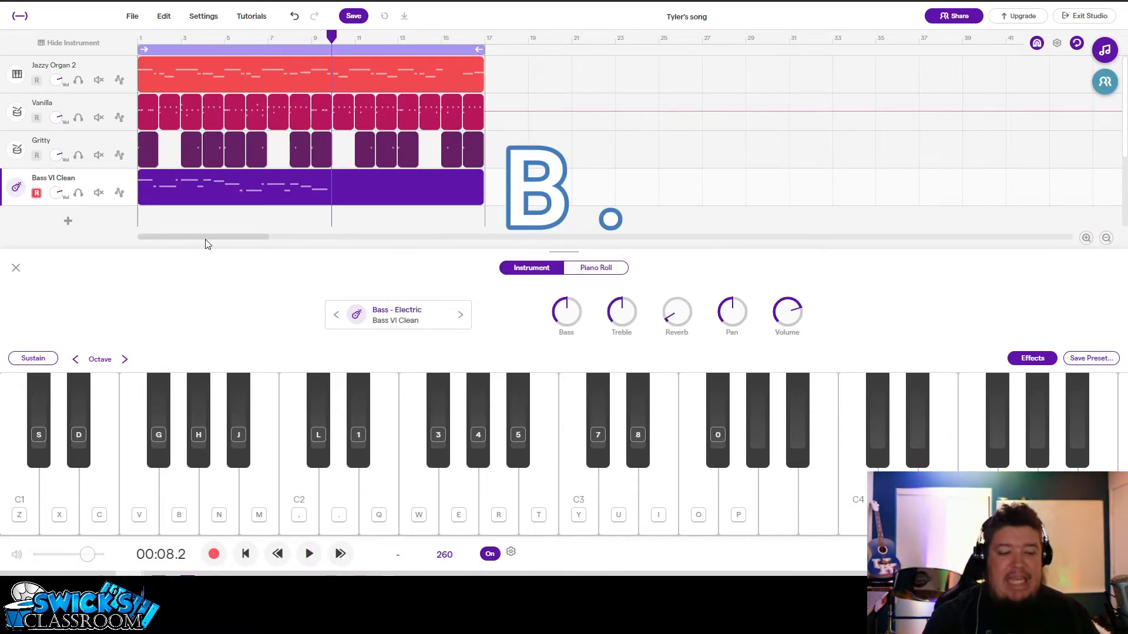
pyautogui.press('b')
pyautogui.press('.')
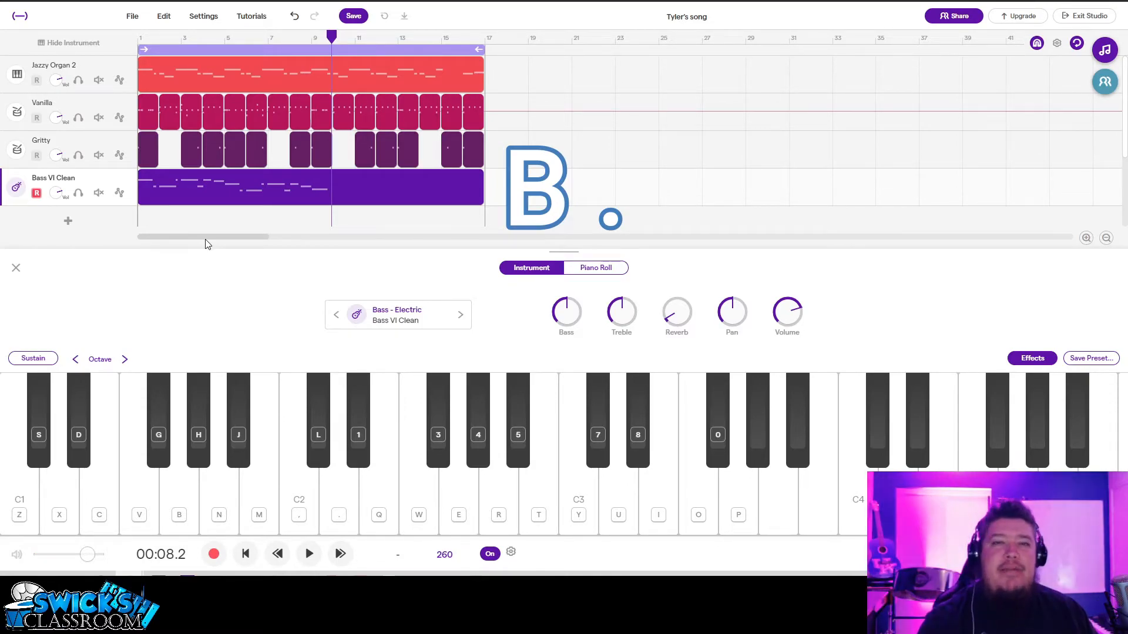
pyautogui.press('b')
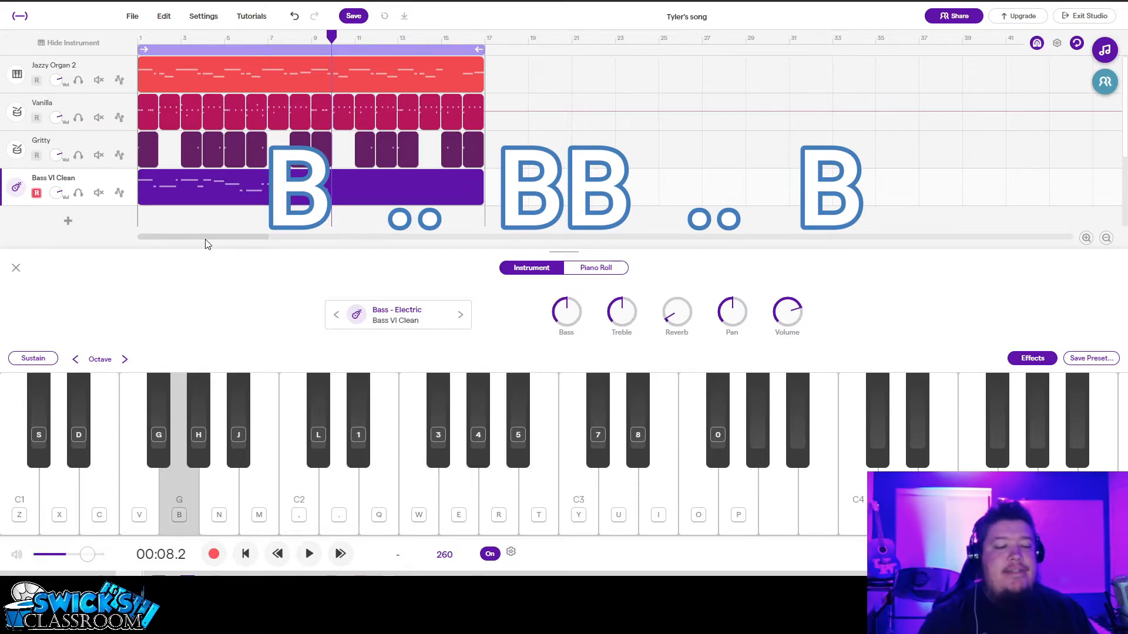
pyautogui.press('.')
pyautogui.press('b')
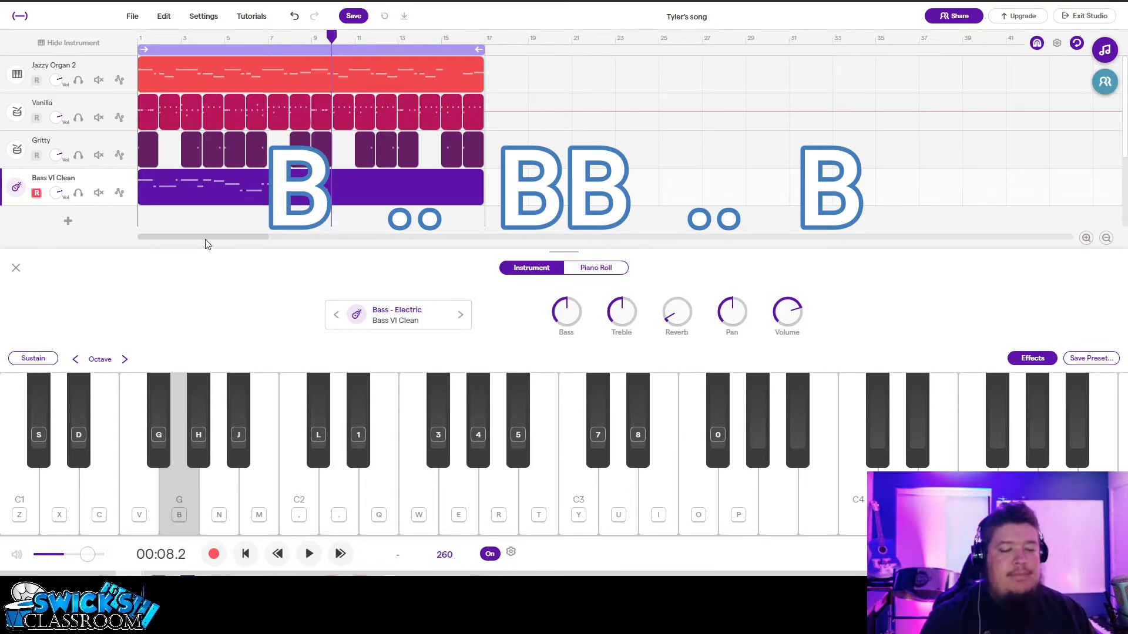
pyautogui.press('.')
pyautogui.press('b')
# - Record the third bass phrase on the Bass VI Clean track, alternating G1 and D2 through bars 9 to 12
pyautogui.press('r')
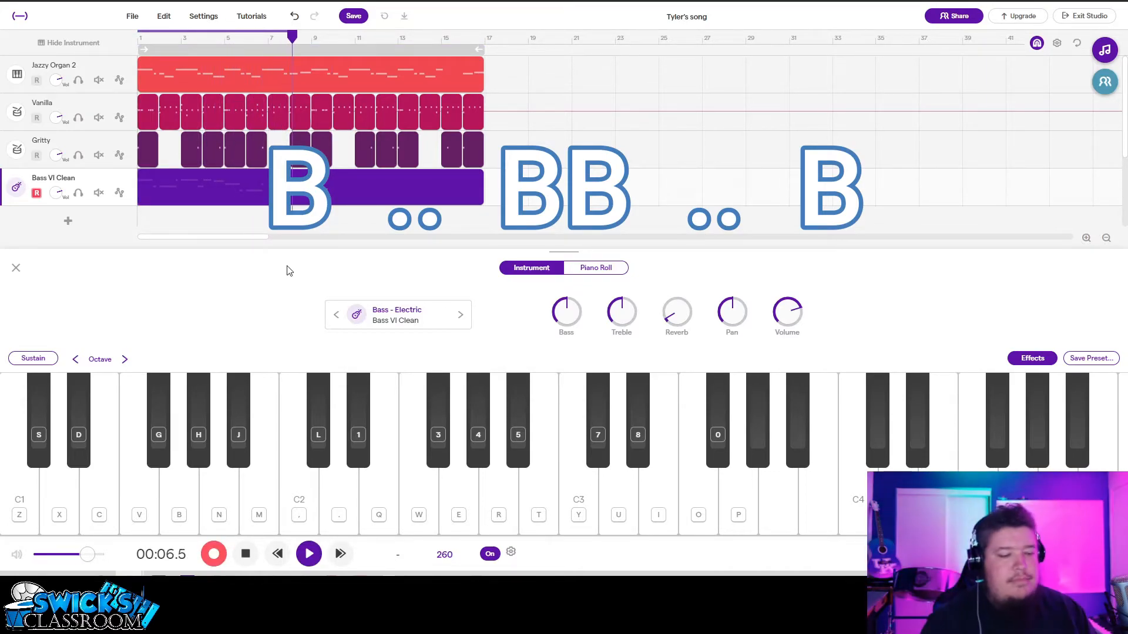
pyautogui.press('b')
pyautogui.press('.')
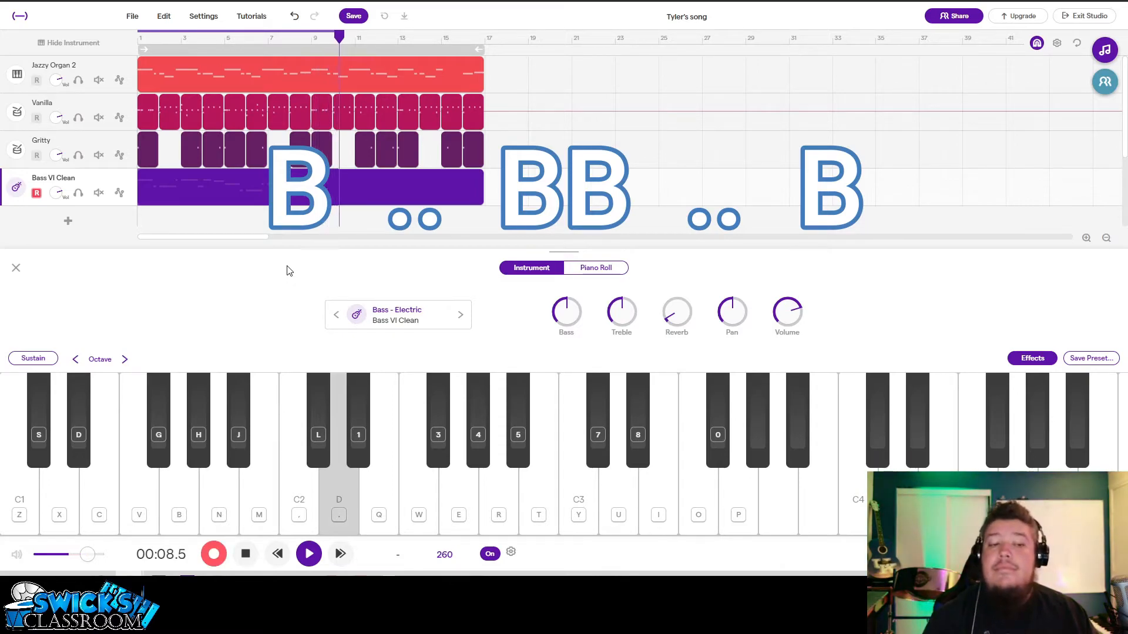
pyautogui.press('b')
pyautogui.press('.')
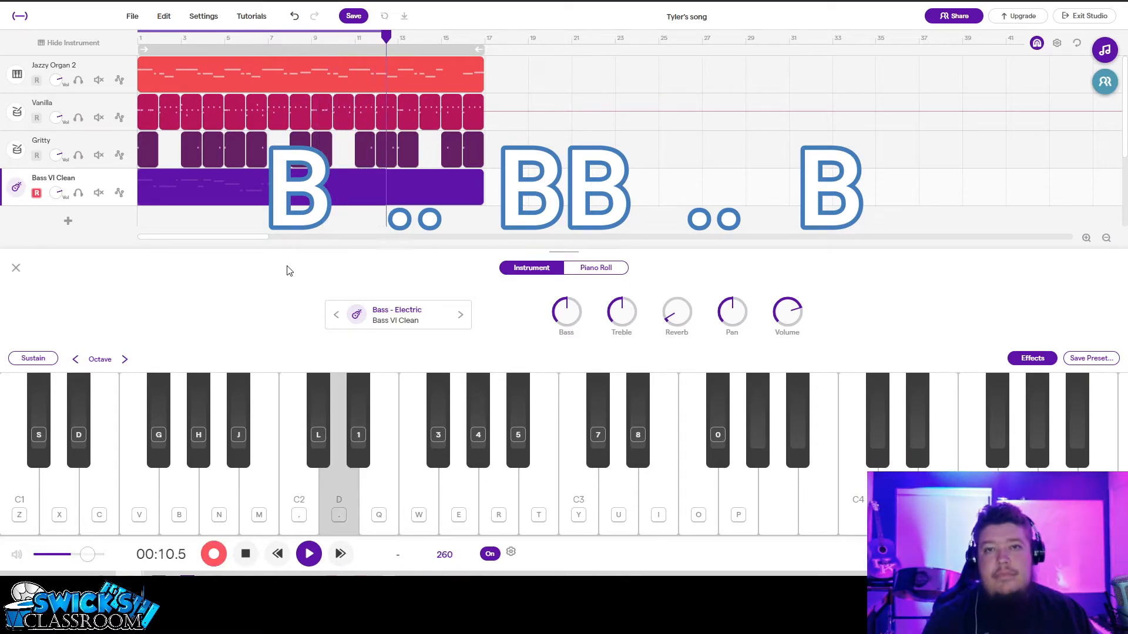
pyautogui.press('b')
pyautogui.press('space')
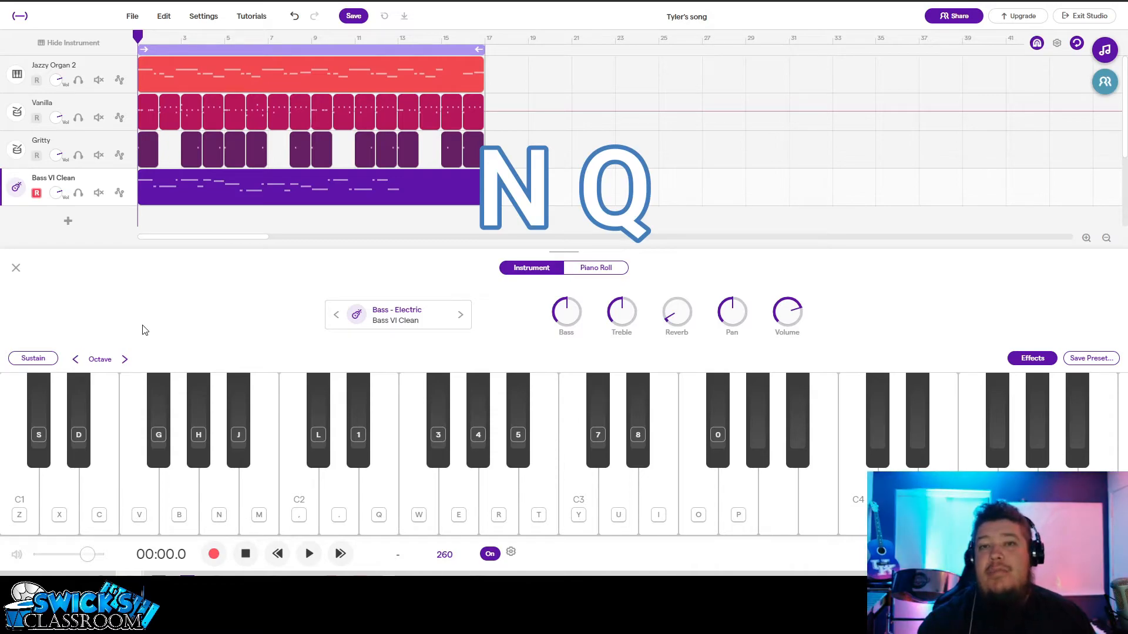
# - Rehearse alternating the notes A1 and E2 on the bass without recording
pyautogui.press('n')
pyautogui.press('q')
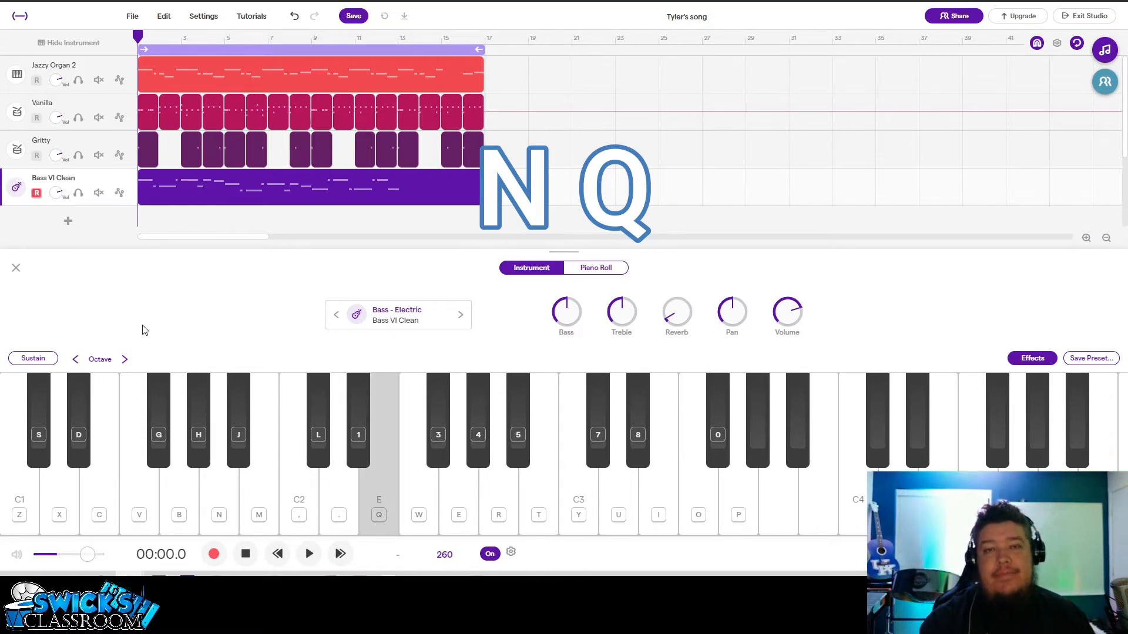
pyautogui.press('n')
pyautogui.press('q')
pyautogui.press('n')
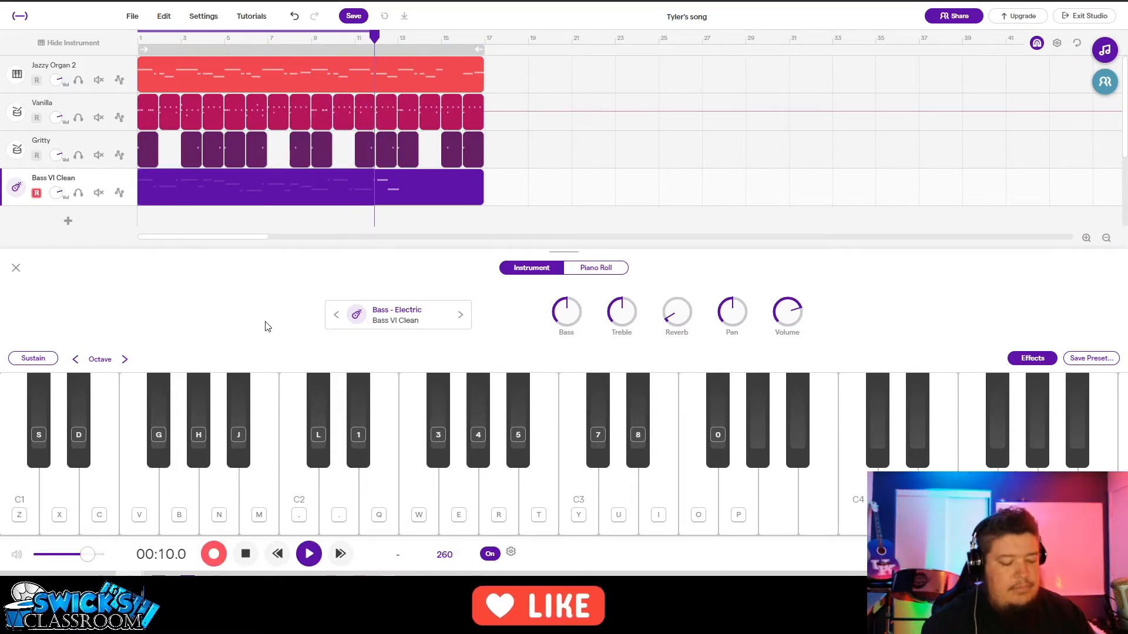
# - Record the bass notes A1, E2, A1 after the third phrase, in bars 13 to 15
pyautogui.press('n')
pyautogui.press('q')
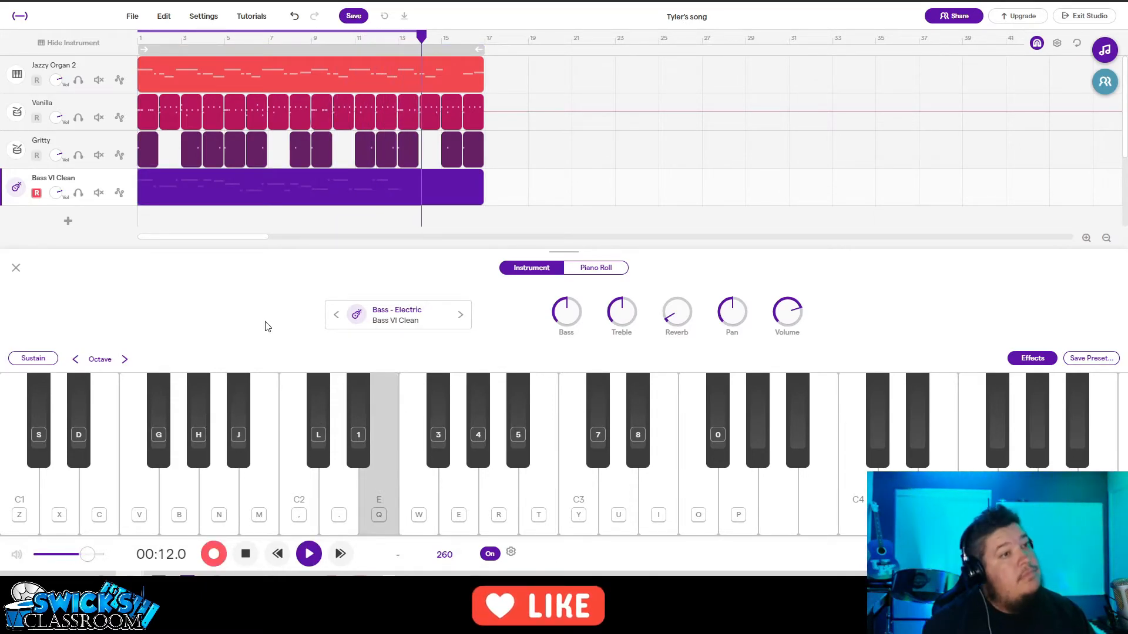
pyautogui.press('n')
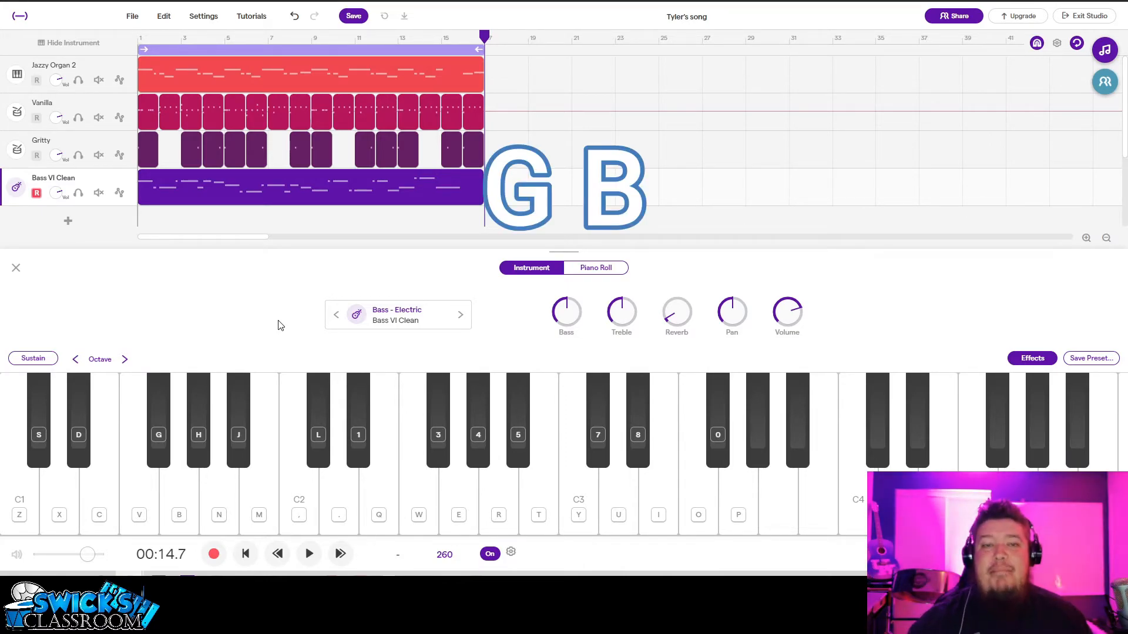
# - Practise and record the closing bass notes F#1 and G1 in bar 16 of the Bass VI Clean track
pyautogui.press('g')
pyautogui.press('b')
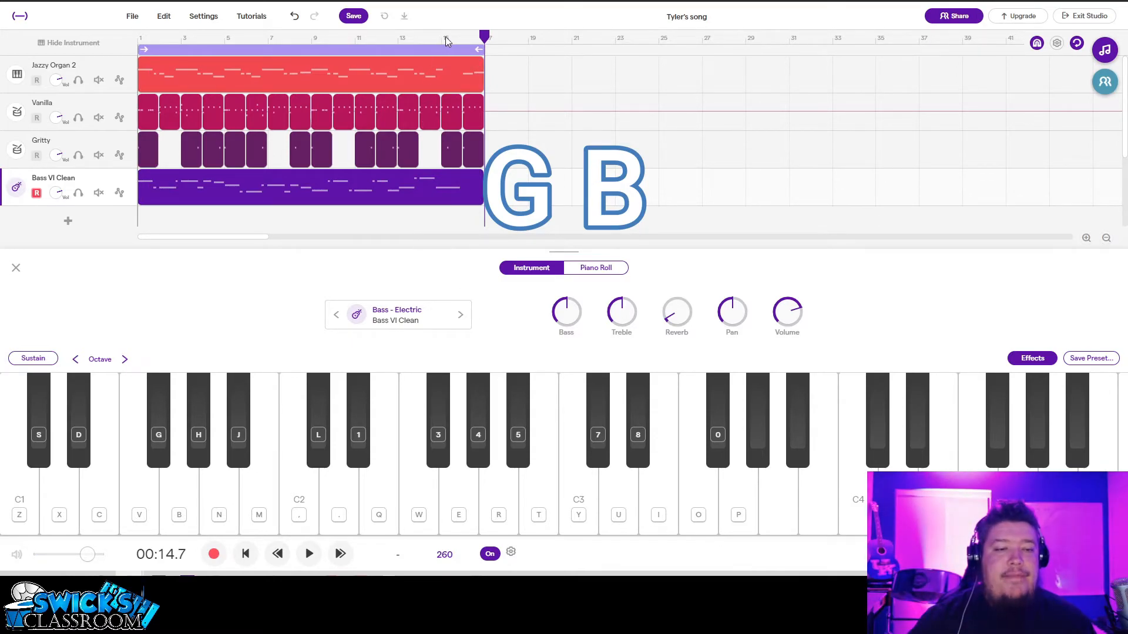
pyautogui.press('r')
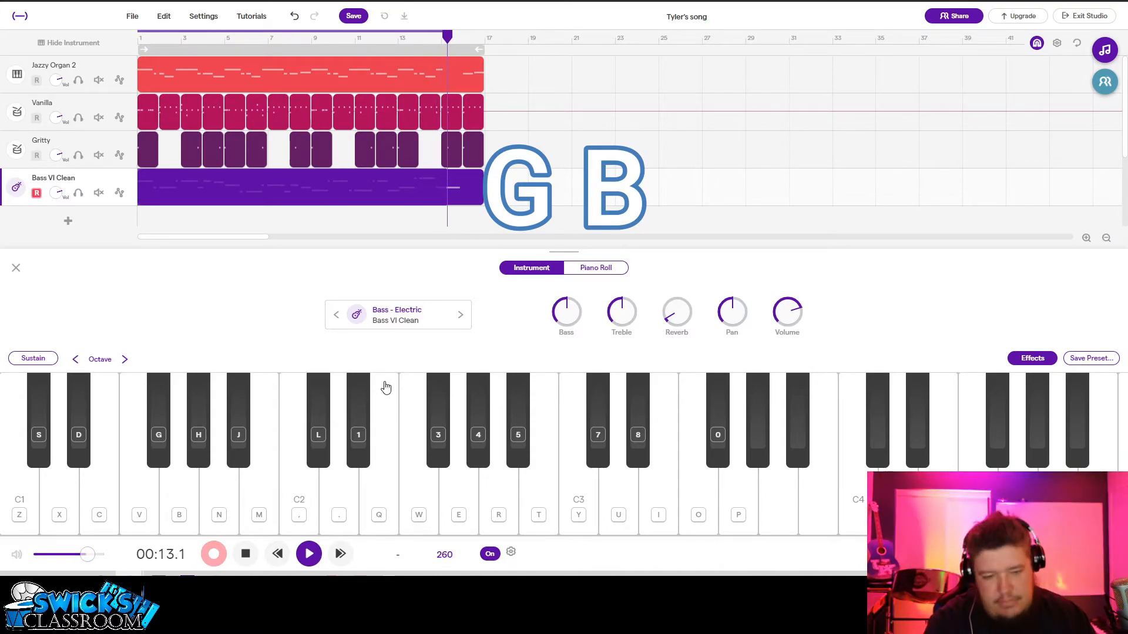
pyautogui.press('g')
pyautogui.press('space')
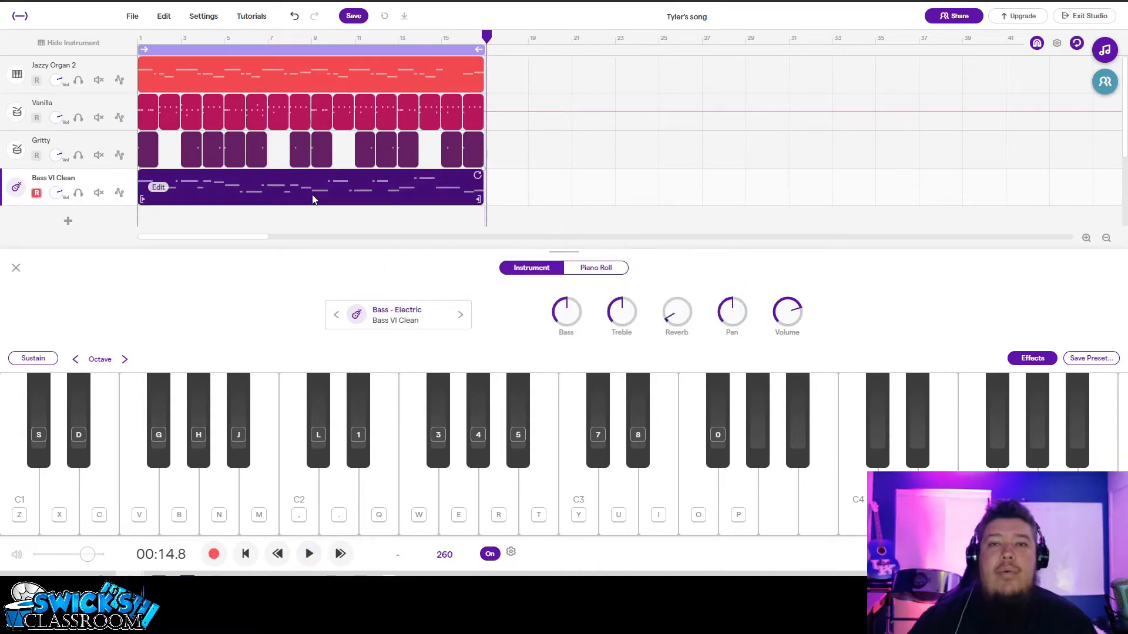
# - Select all notes of the Bass VI Clean region in the piano roll and quantize them
pyautogui.doubleClick(315, 196)
pyautogui.click(258, 382)
pyautogui.hotkey('ctrl', 'a')
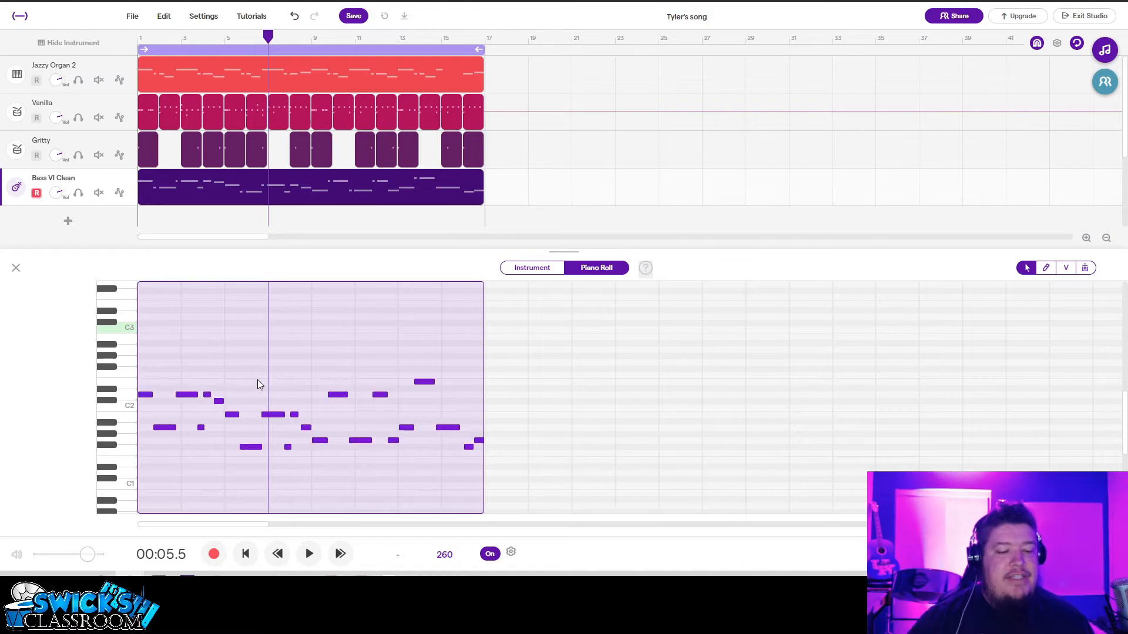
pyautogui.rightClick(258, 382)
pyautogui.moveTo(381, 486)
pyautogui.click(427, 406)
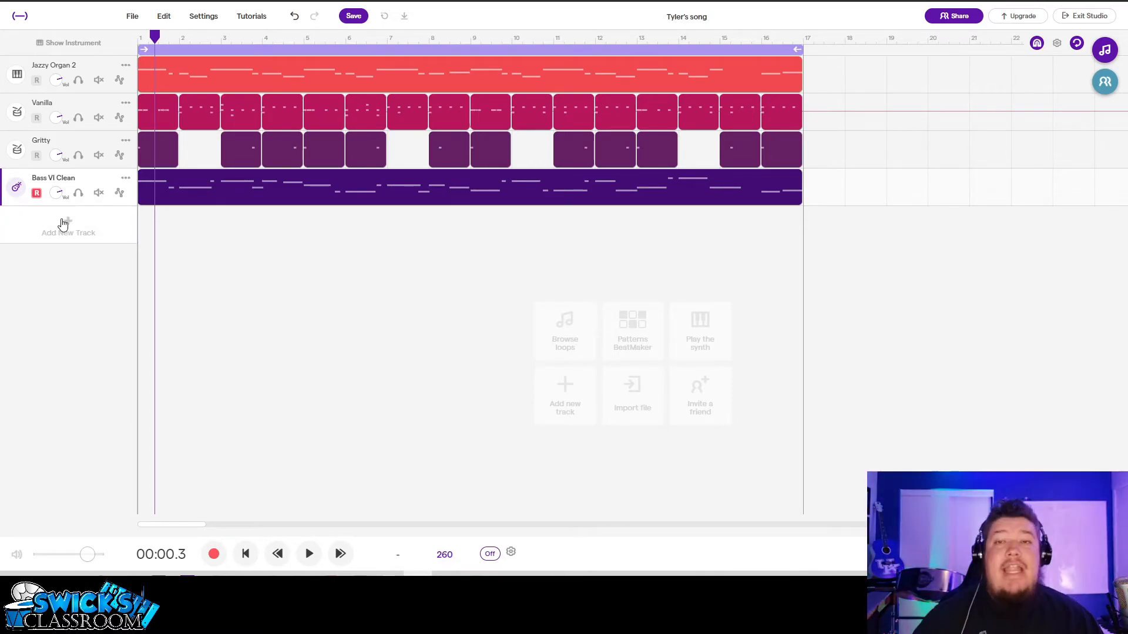
# - Add a new instrument track below Bass VI Clean and set its instrument to Clean Sub
pyautogui.click(63, 224)
pyautogui.click(611, 213)
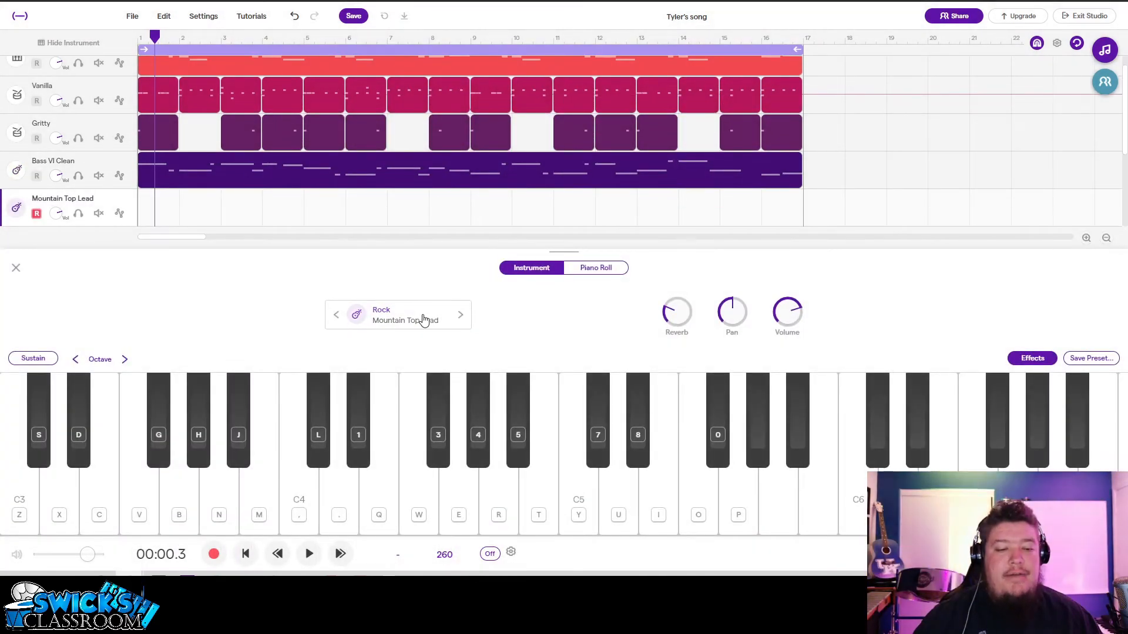
pyautogui.click(426, 320)
pyautogui.click(686, 128)
pyautogui.write('clean su')
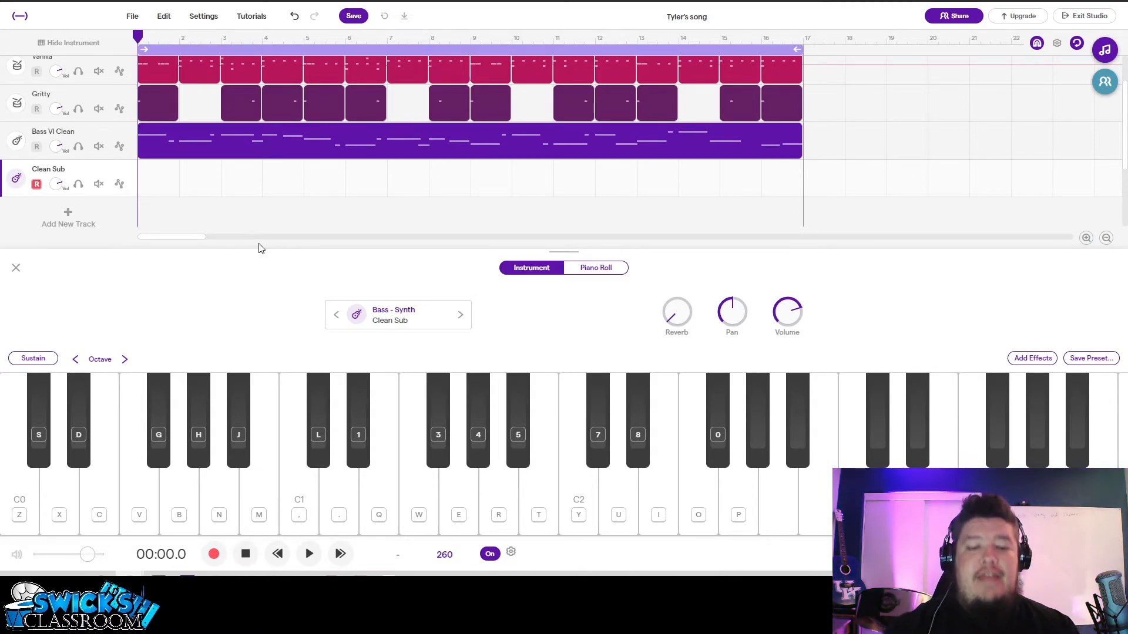
# - Rehearse the Clean Sub run D1, D1, C#1, C1, B0 without recording
pyautogui.press('.')
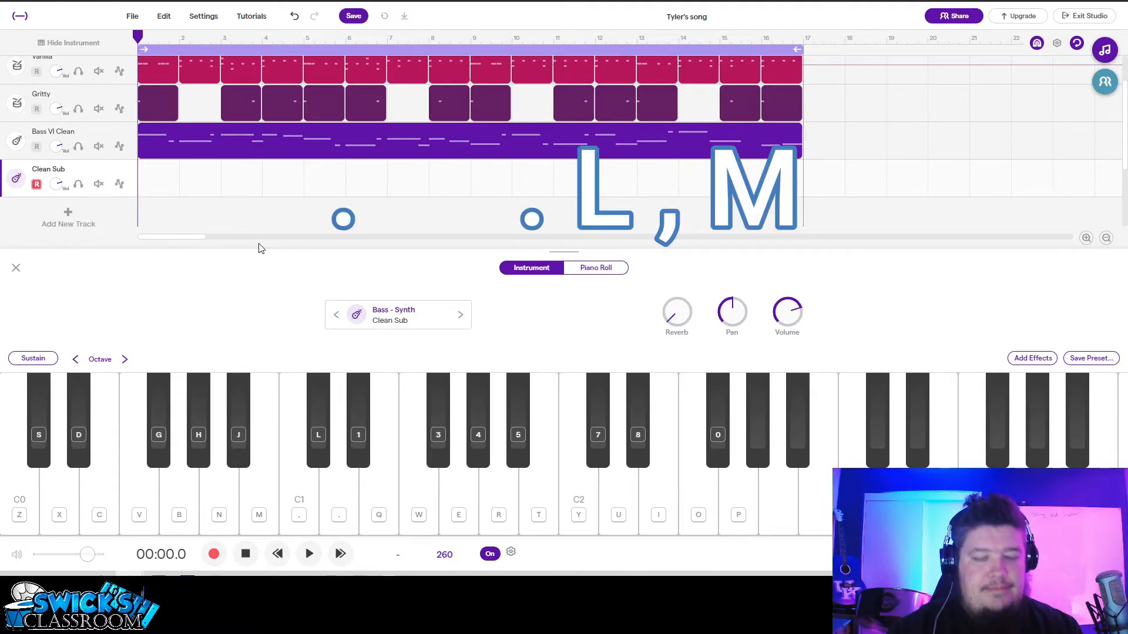
pyautogui.press('.')
pyautogui.press('l')
pyautogui.press(',')
pyautogui.press('m')
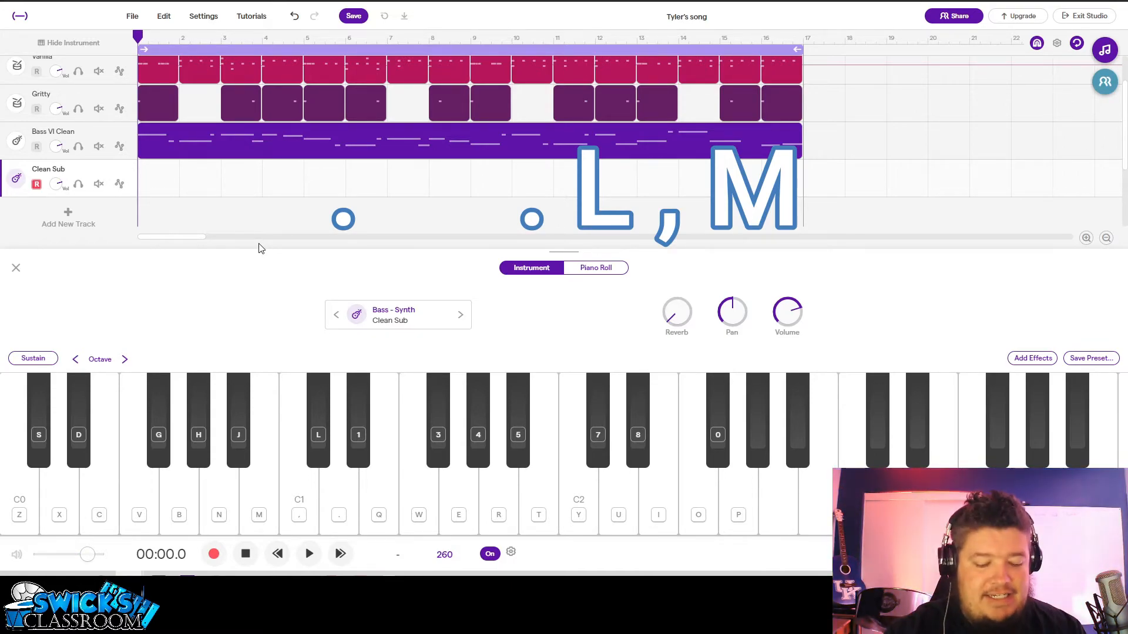
pyautogui.press(',')
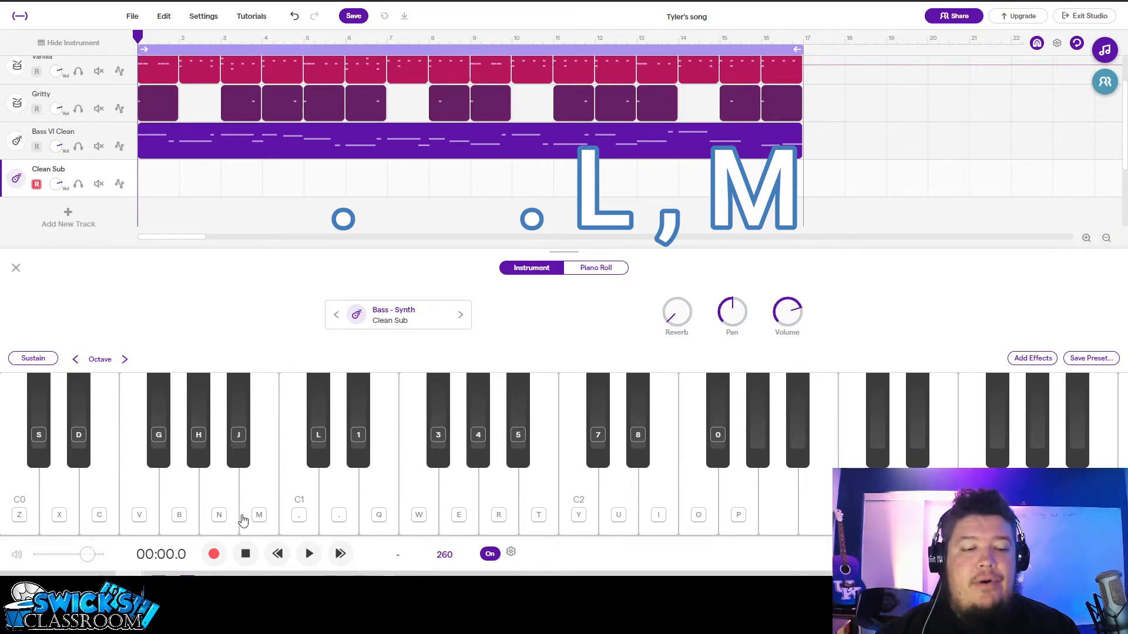
# - Record D1, D1, C#1, C1, B0 on the Clean Sub track from the song start through bar 5
pyautogui.click(214, 554)
pyautogui.press('.')
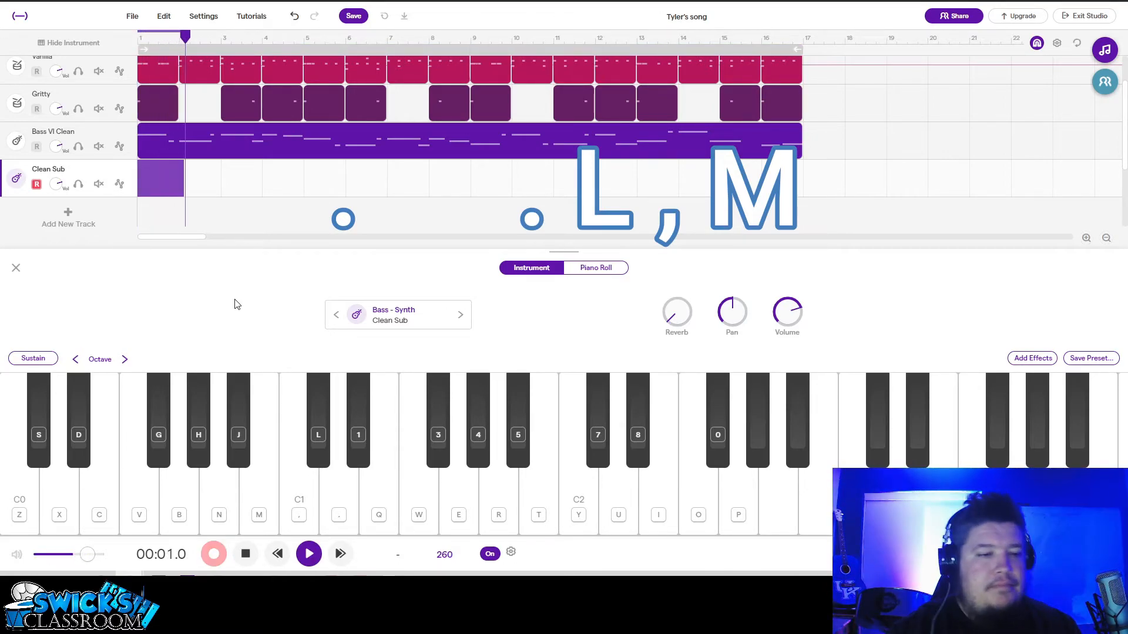
pyautogui.press('.')
pyautogui.press('l')
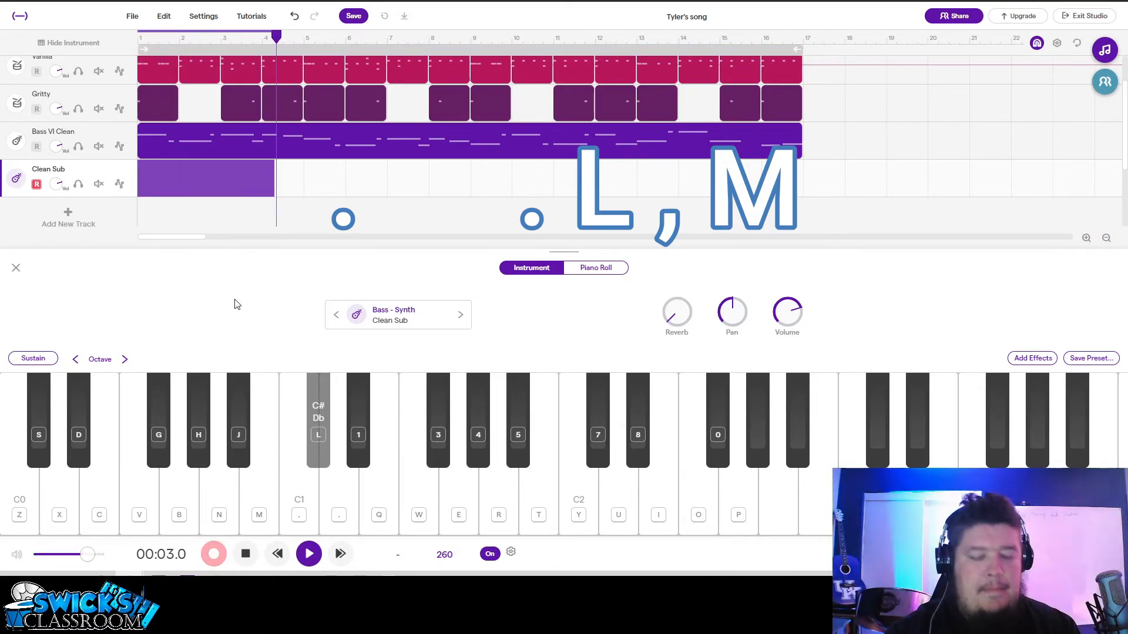
pyautogui.press(',')
pyautogui.press('m')
pyautogui.press('space')
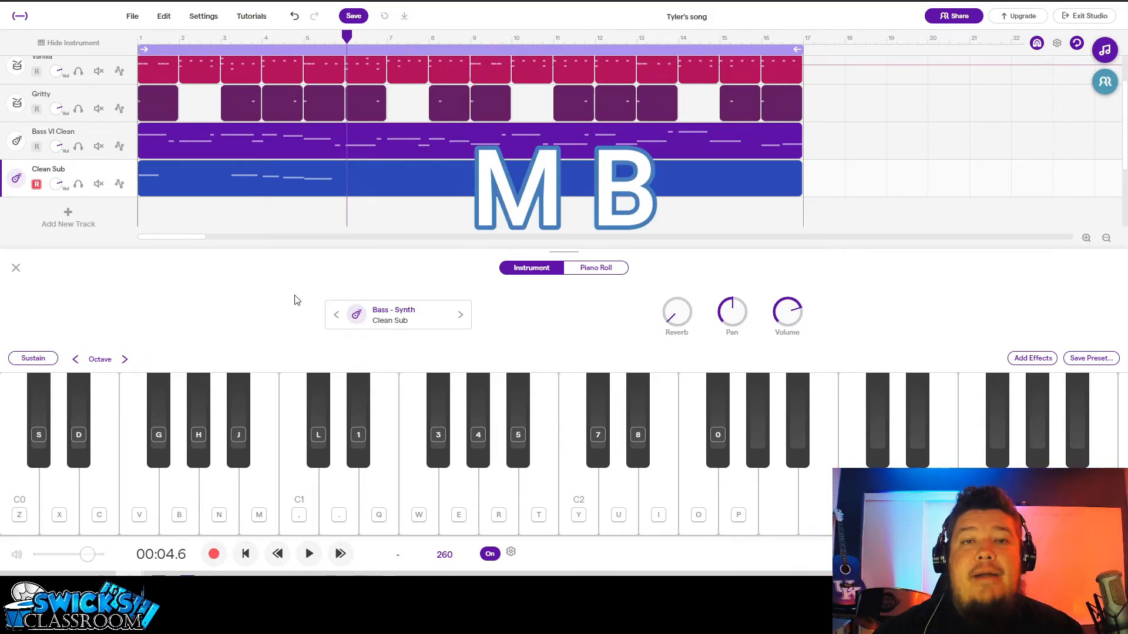
# - Rehearse the Clean Sub notes B0 and G0 twice without recording
pyautogui.press('m')
pyautogui.press('b')
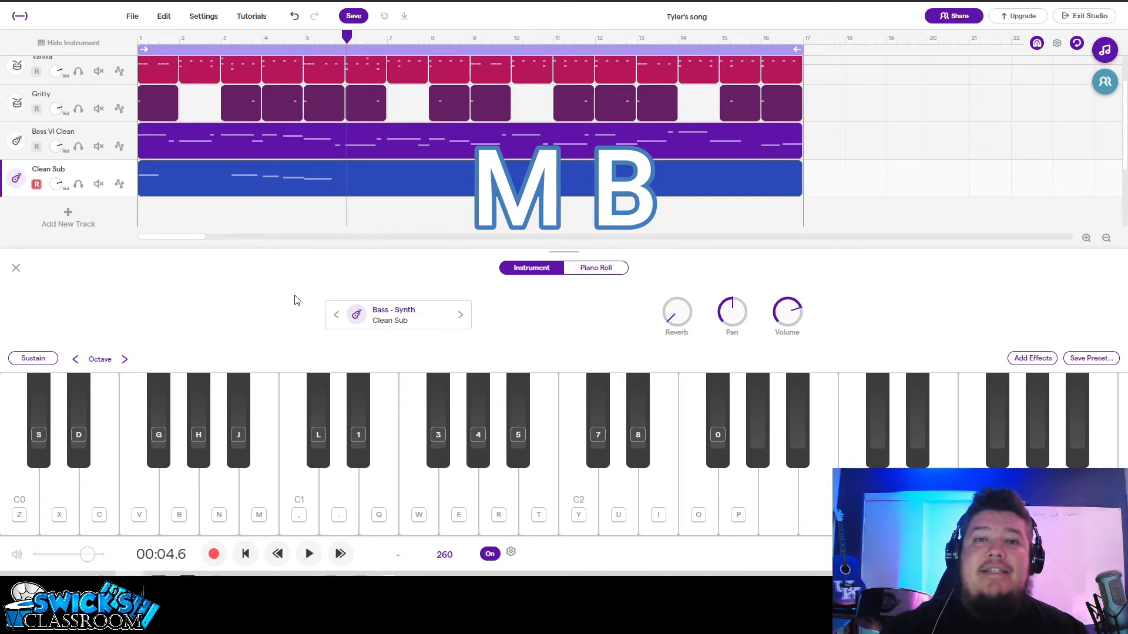
pyautogui.press('m')
pyautogui.press('b')
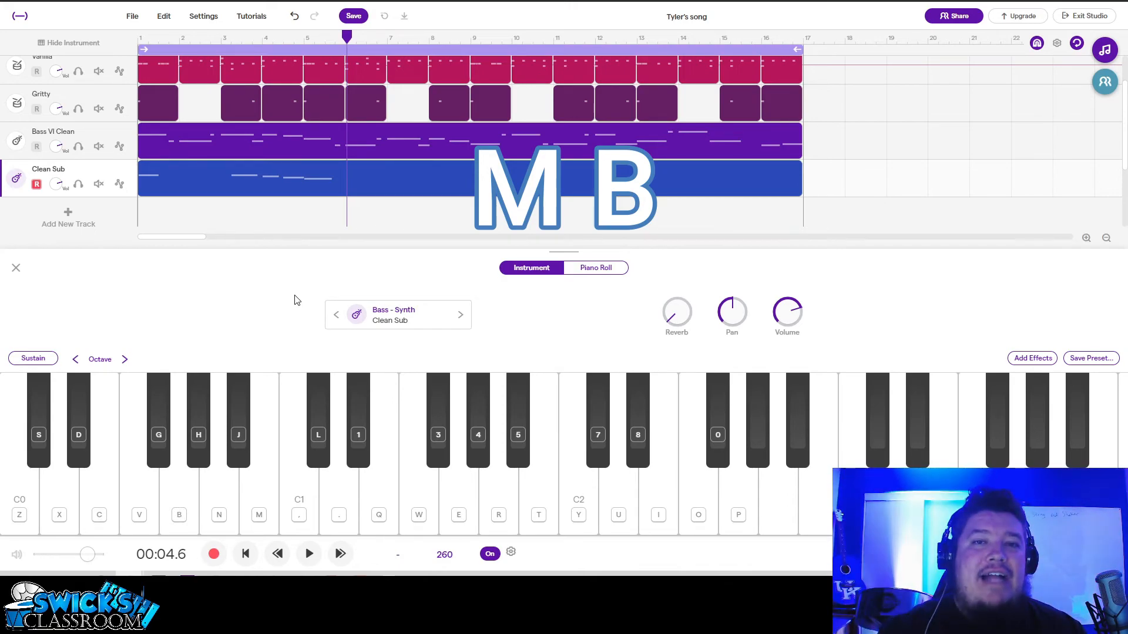
# - Record the notes B0 and G0 on the Clean Sub track in bars 8 and 9
pyautogui.press('r')
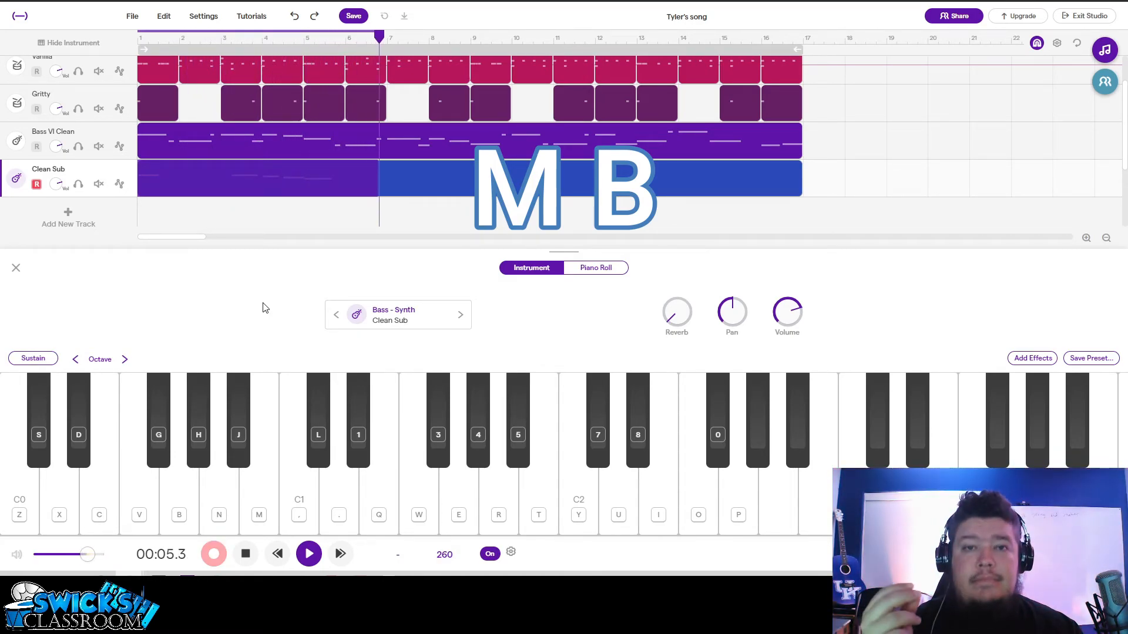
pyautogui.press('m')
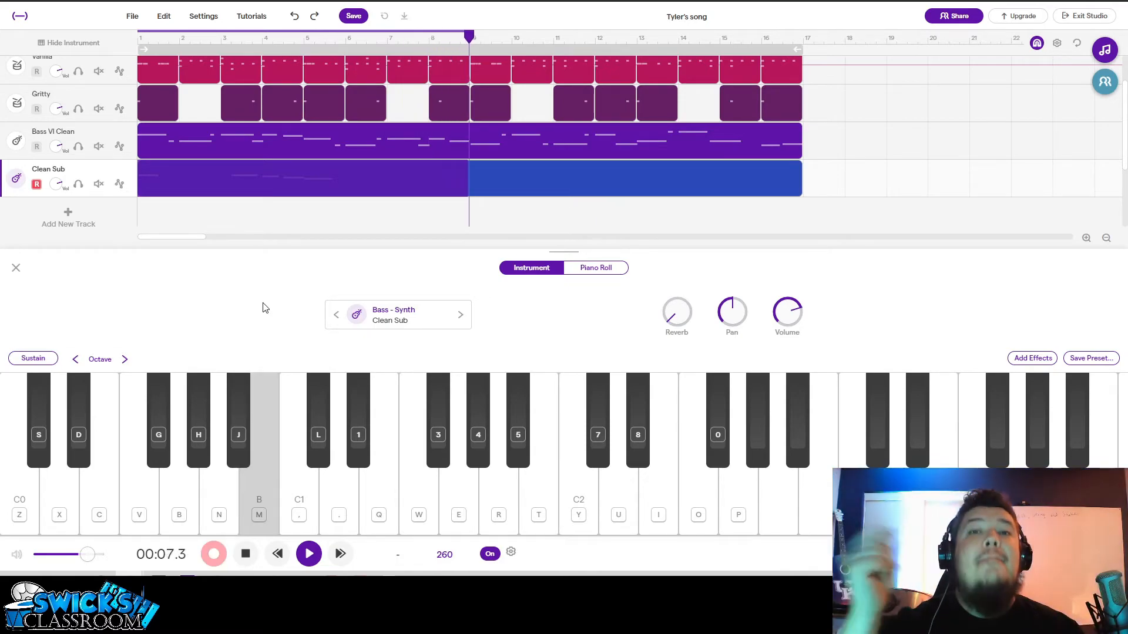
pyautogui.press('space')
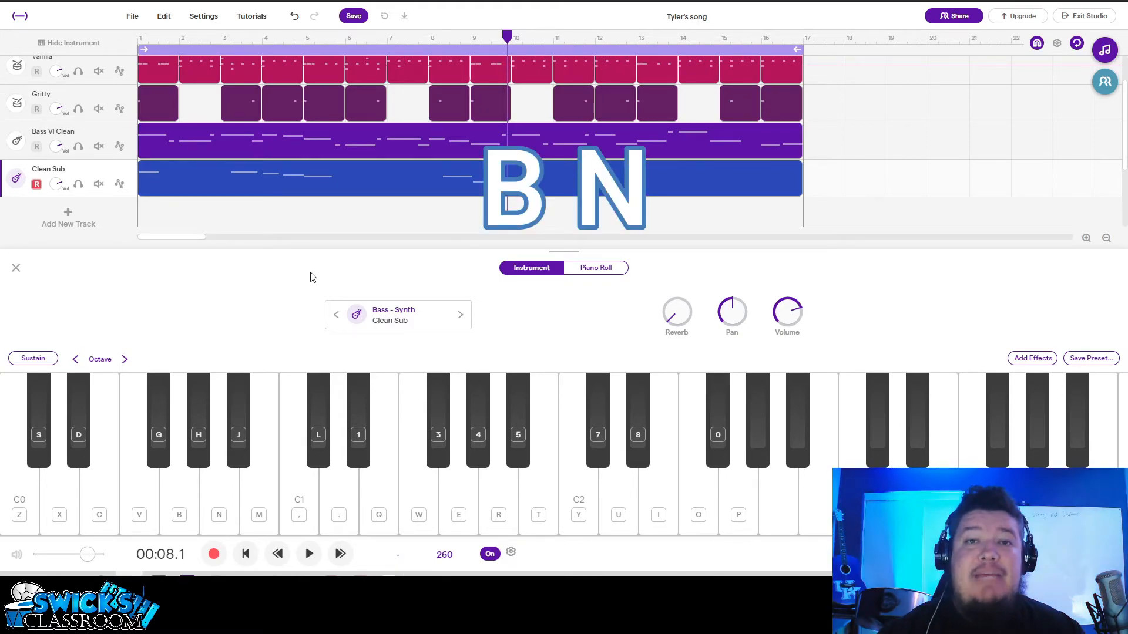
# - Rehearse the Clean Sub notes G0 and A0 twice without recording
pyautogui.press('b')
pyautogui.press('n')
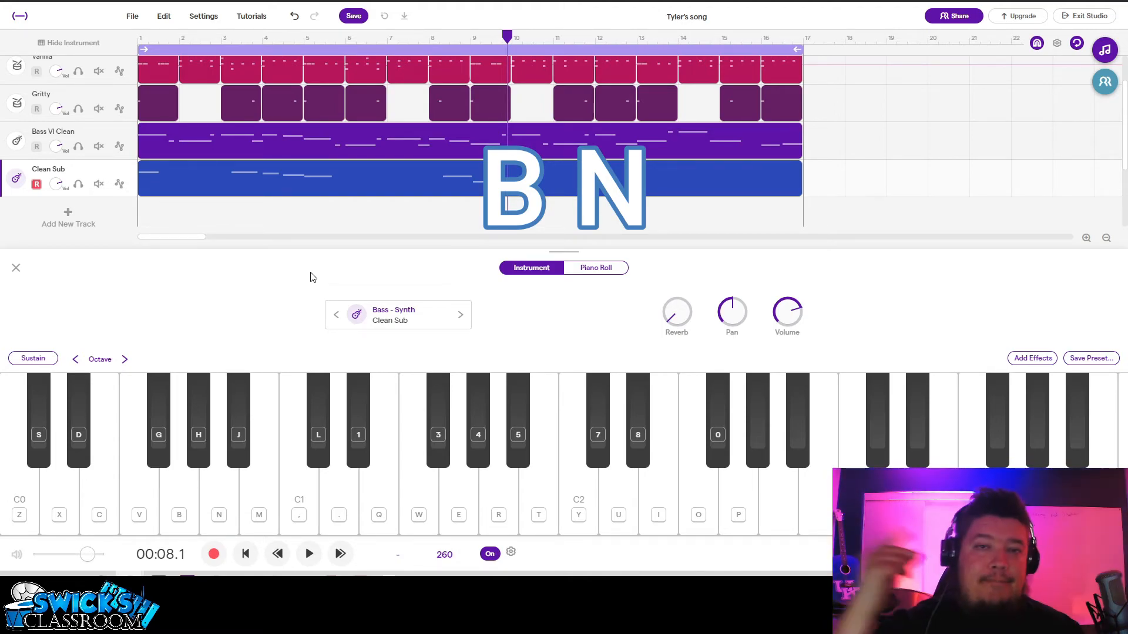
pyautogui.press('b')
pyautogui.press('n')
# - Record the notes G0 and A0 on the Clean Sub track in bars 12 and 13
pyautogui.press('r')
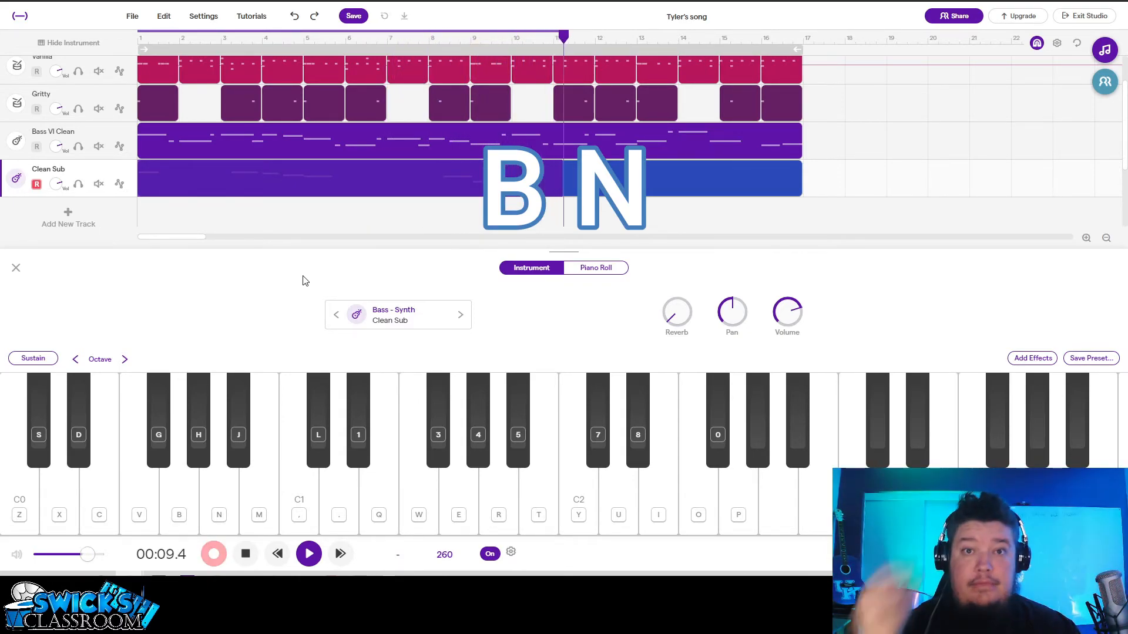
pyautogui.press('b')
pyautogui.press('n')
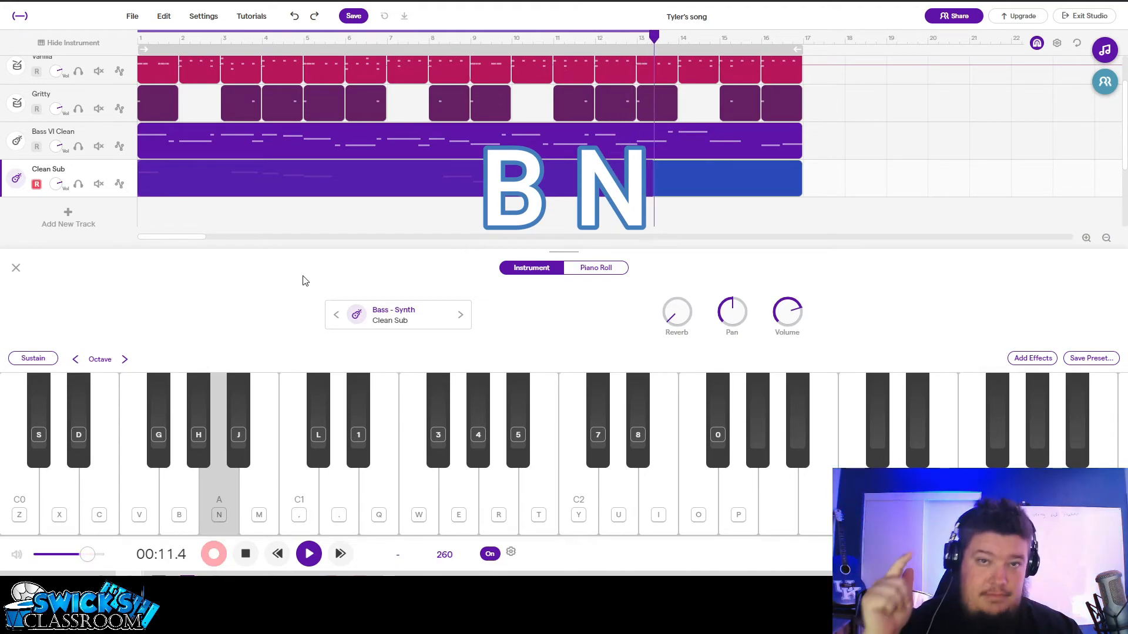
pyautogui.press('space')
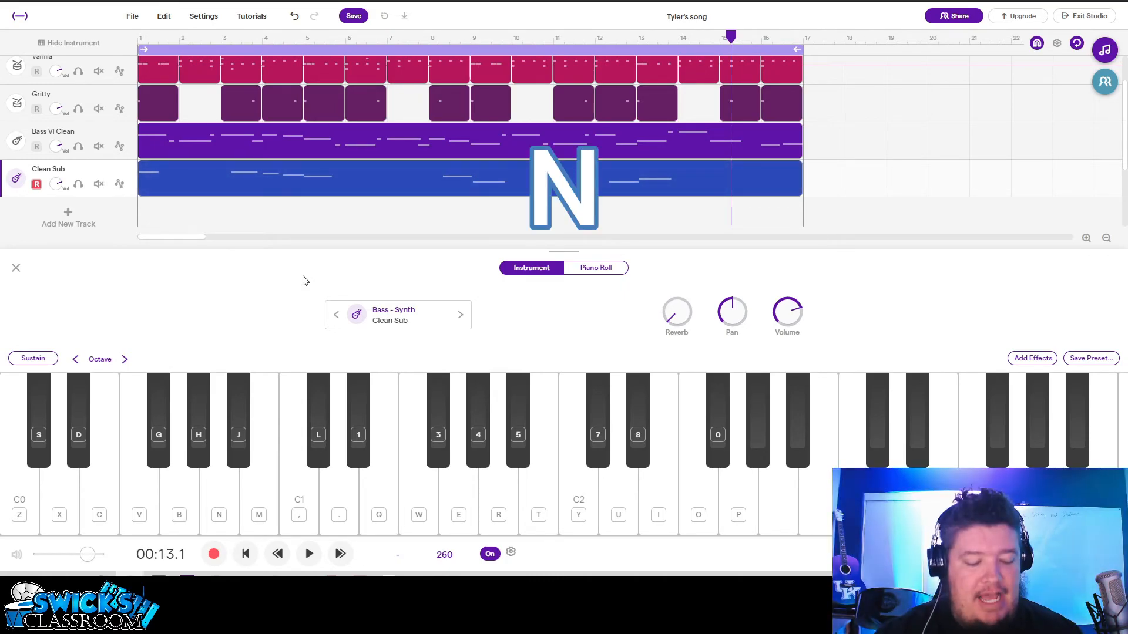
# - Rehearse the note A0, and record it on the Clean Sub track just before bar 15
pyautogui.press('n')
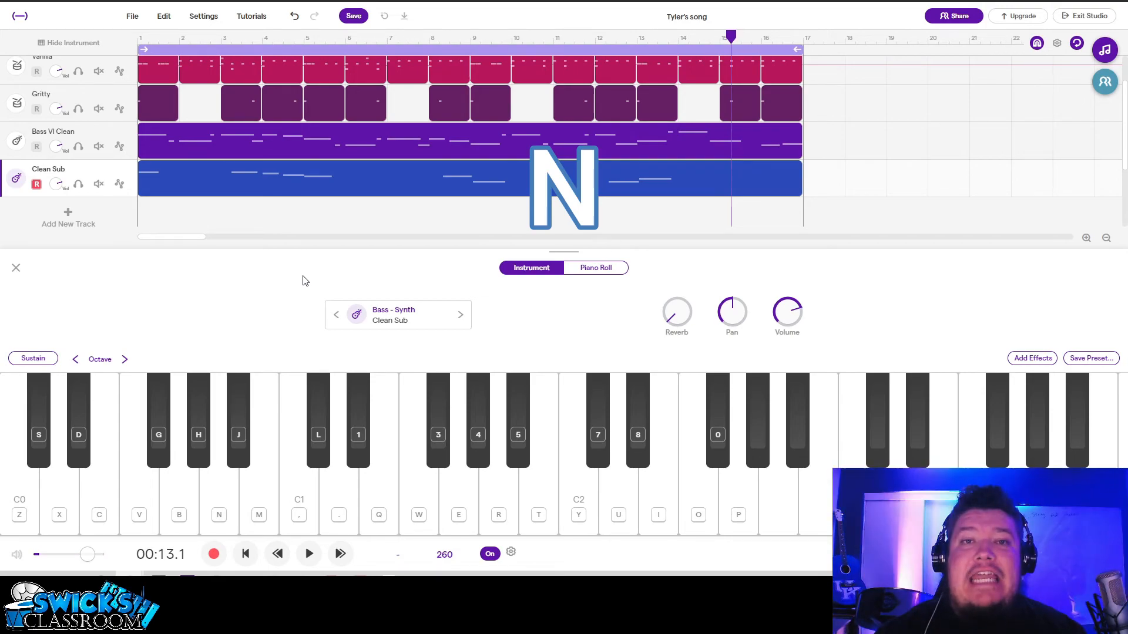
pyautogui.press('r')
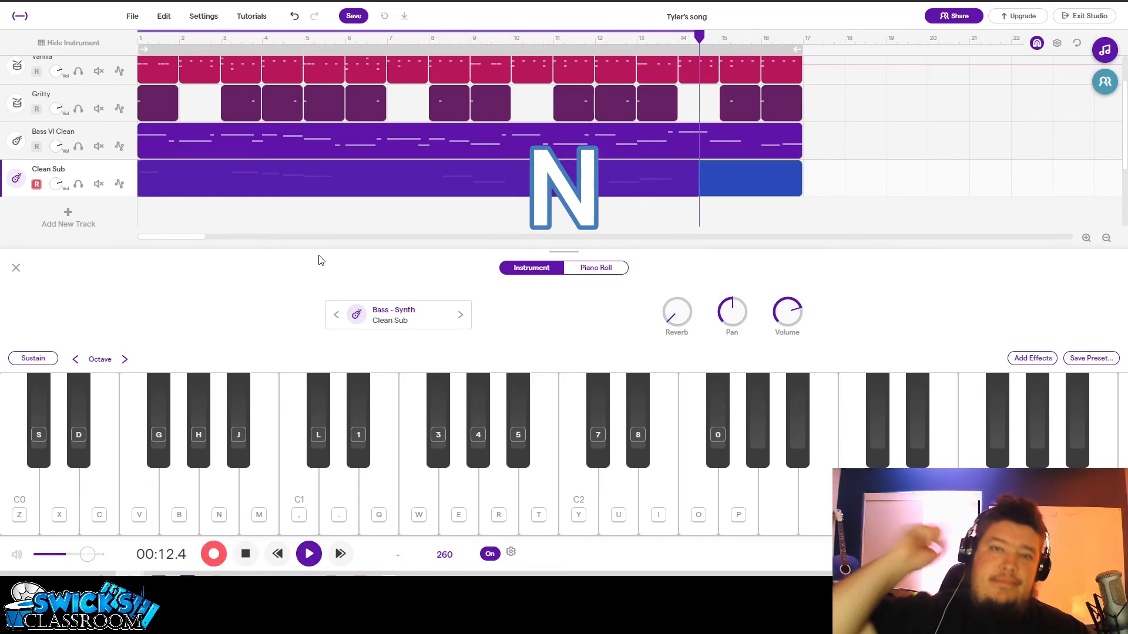
pyautogui.press('n')
pyautogui.press('space')
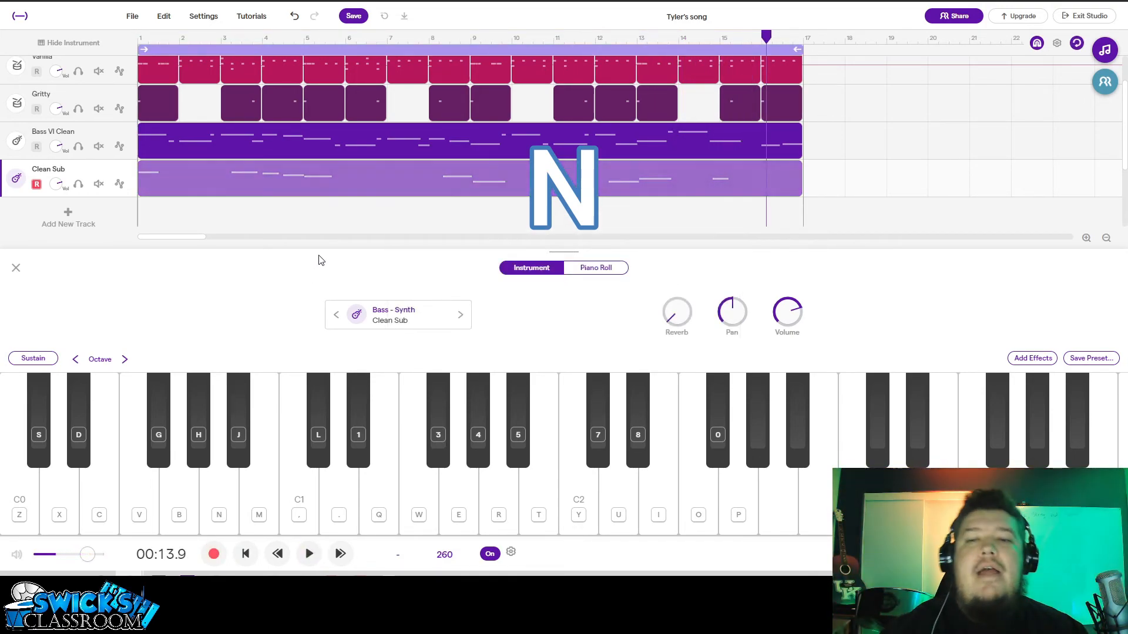
# - Quantize all notes of the Clean Sub region in the piano roll
pyautogui.click(493, 184)
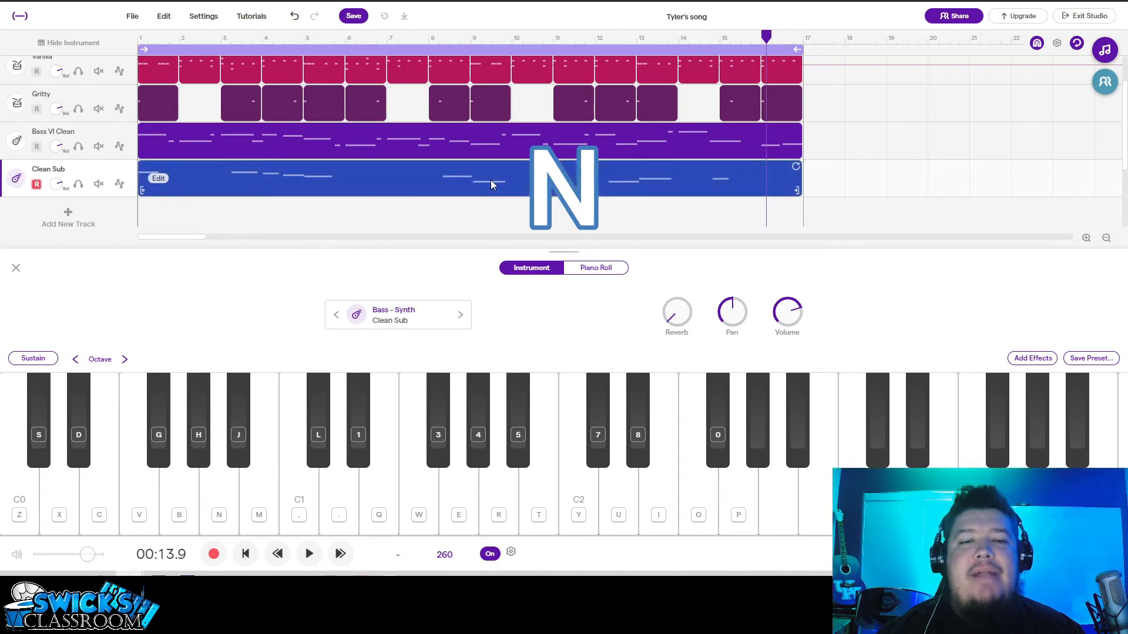
pyautogui.click(596, 267)
pyautogui.click(410, 376)
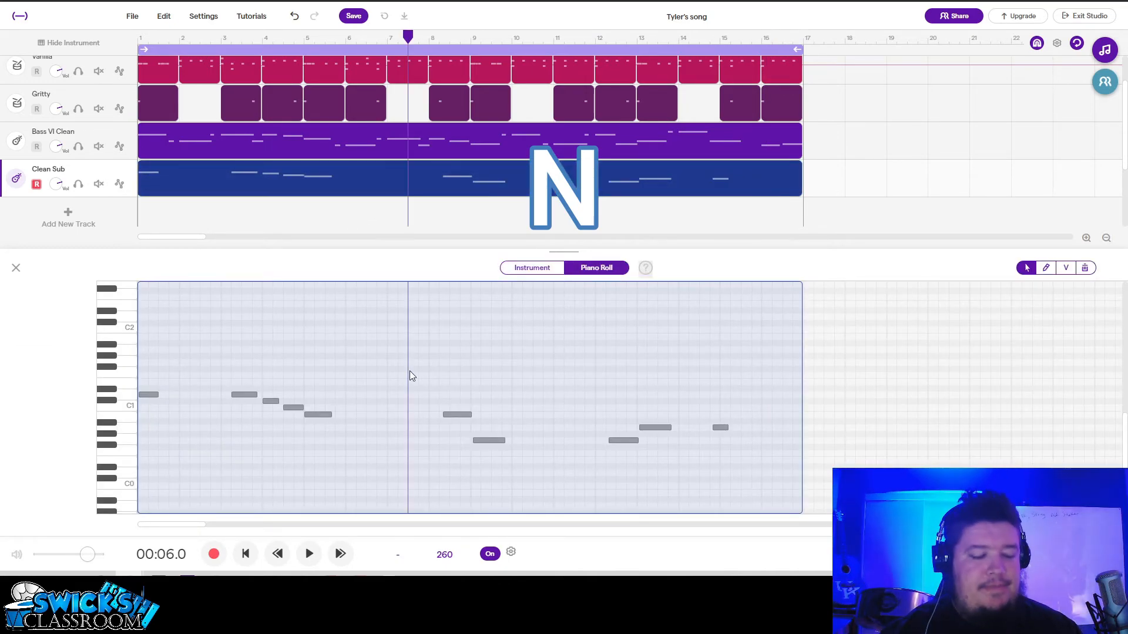
pyautogui.rightClick(410, 376)
pyautogui.moveTo(470, 482)
pyautogui.click(591, 420)
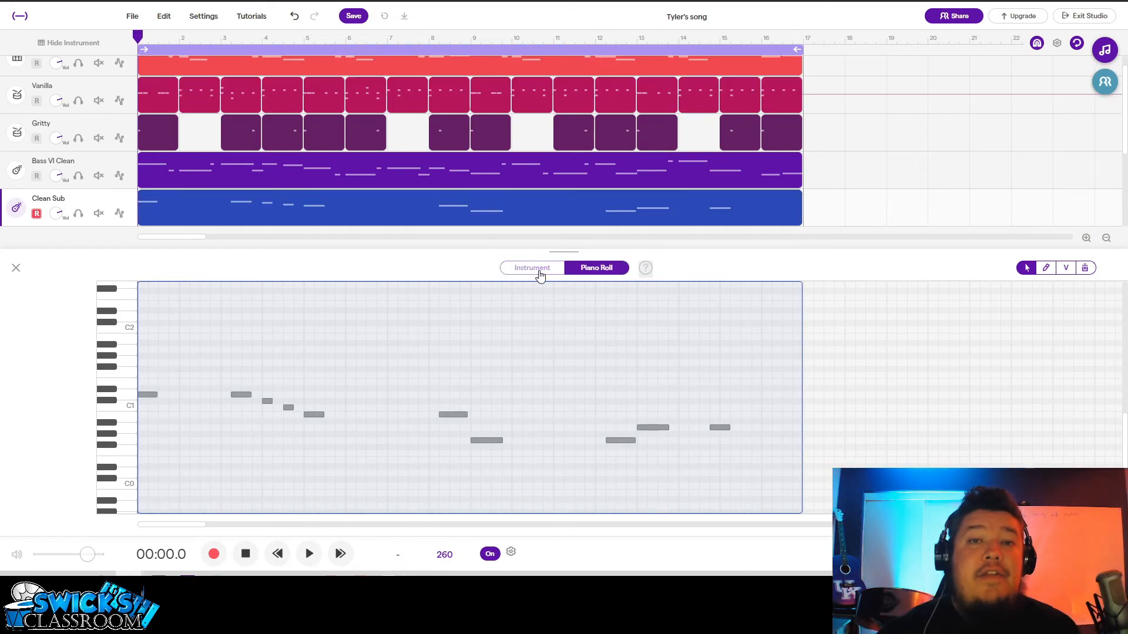
# - Add an Equalizer effect to the Clean Sub track and lower its six highest frequency bands to near the minimum
pyautogui.click(538, 270)
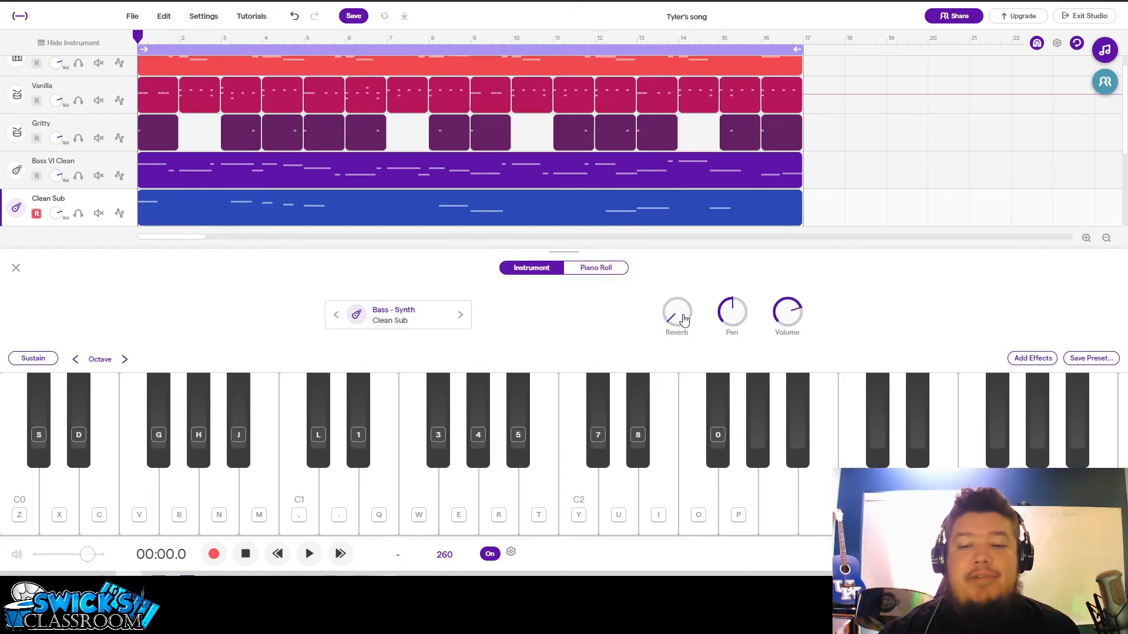
pyautogui.click(1034, 360)
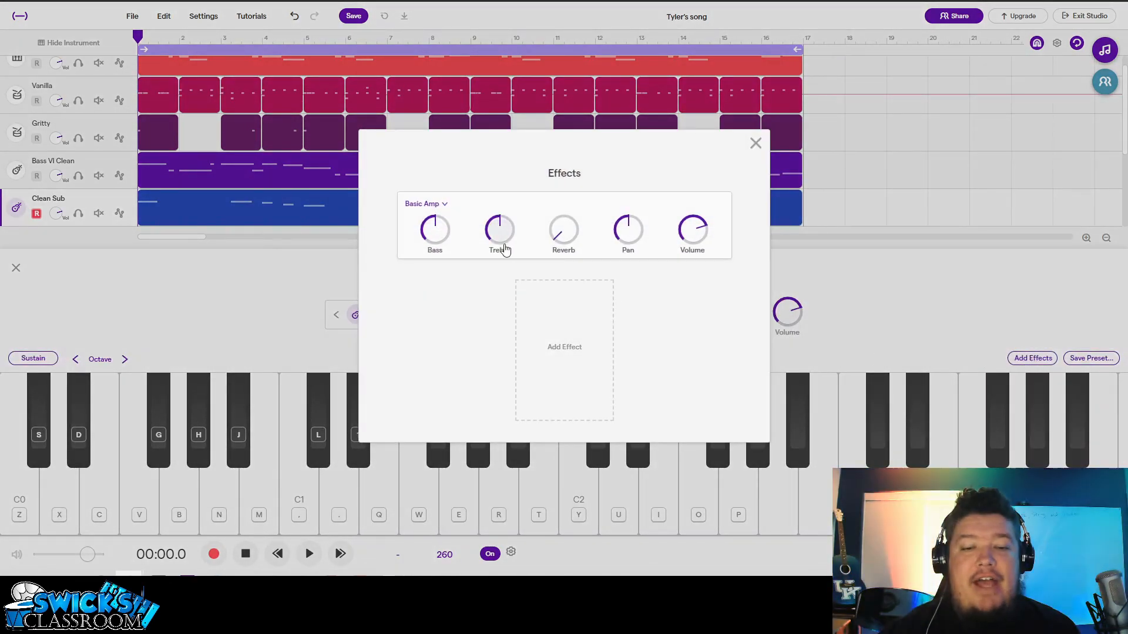
pyautogui.click(529, 321)
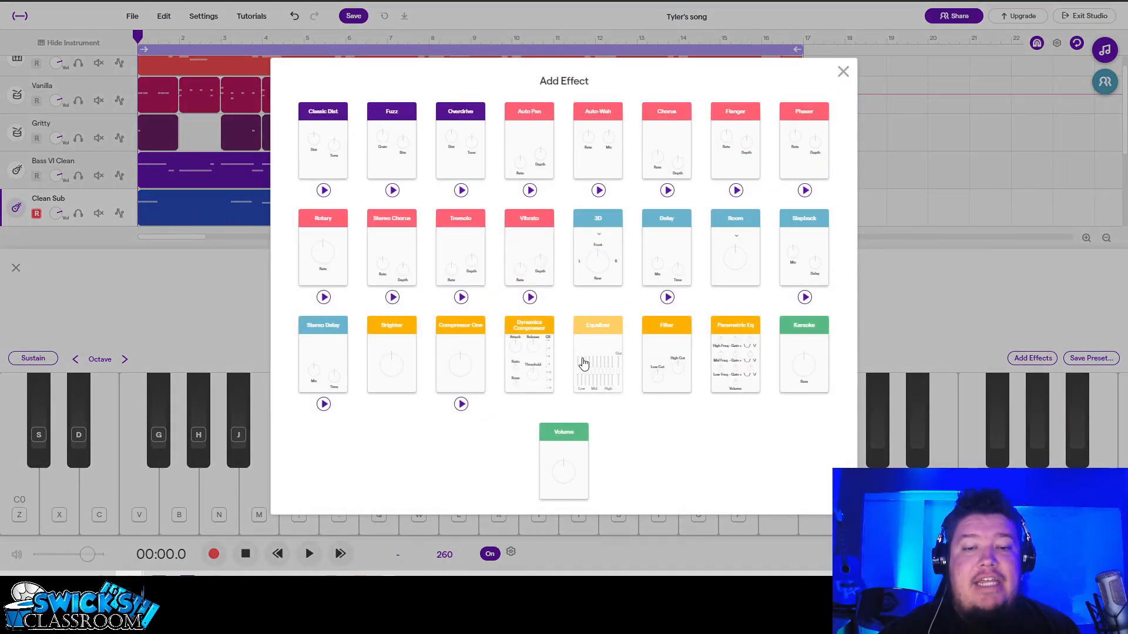
pyautogui.click(583, 329)
pyautogui.moveTo(536, 410)
pyautogui.mouseDown()
pyautogui.moveTo(527, 398)
pyautogui.moveTo(520, 423)
pyautogui.mouseUp()
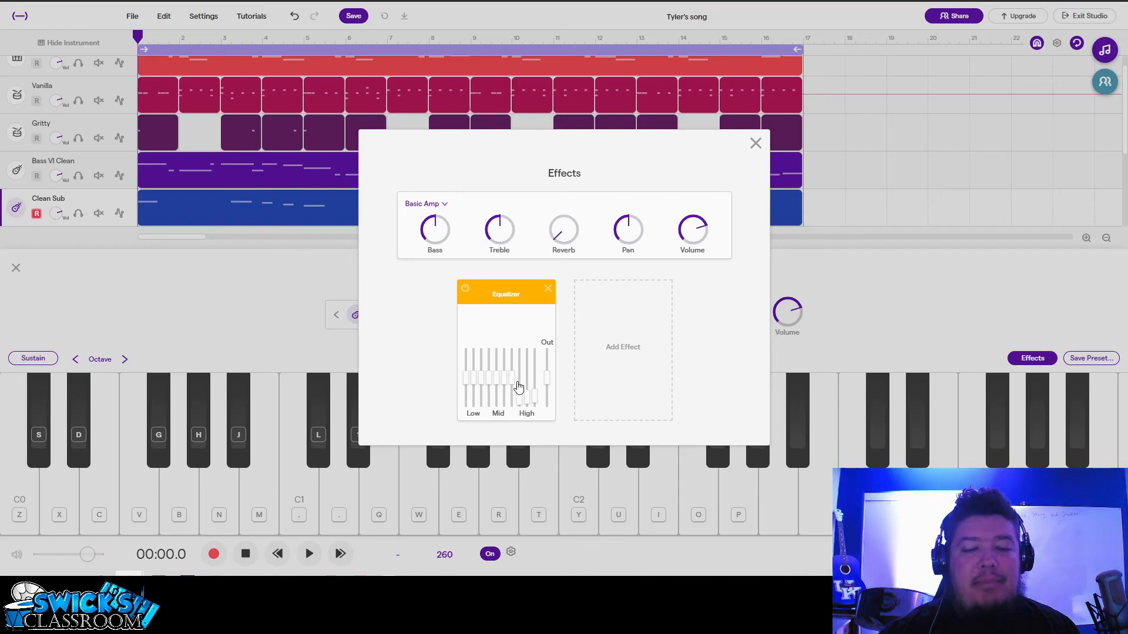
pyautogui.moveTo(512, 379); pyautogui.dragTo(511, 431)
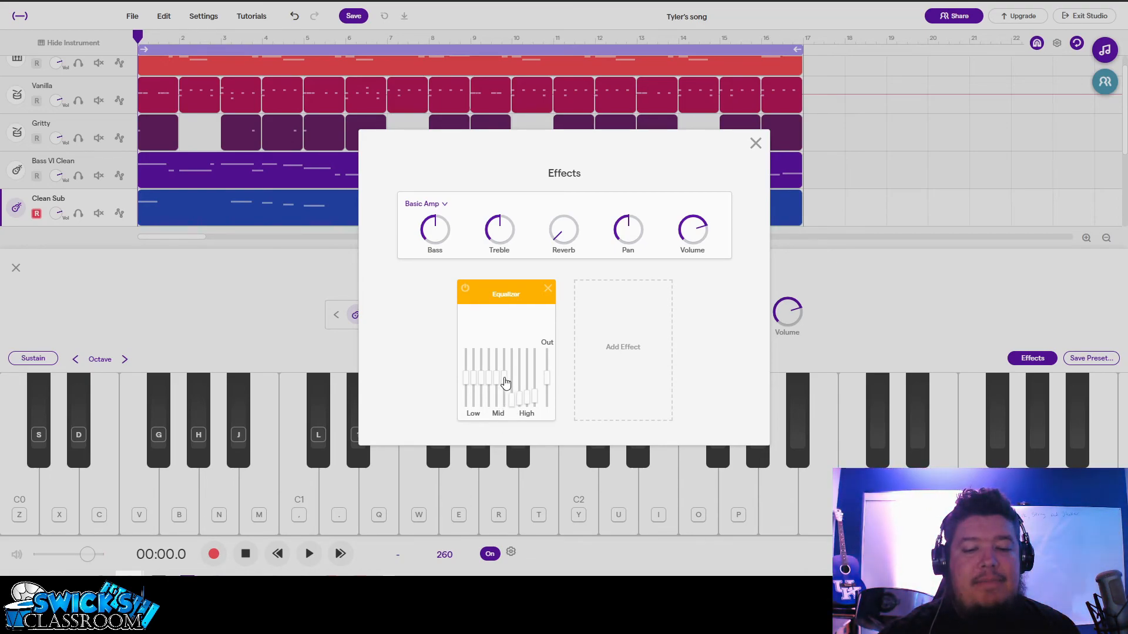
pyautogui.moveTo(505, 381); pyautogui.dragTo(499, 417)
pyautogui.moveTo(497, 378); pyautogui.dragTo(499, 455)
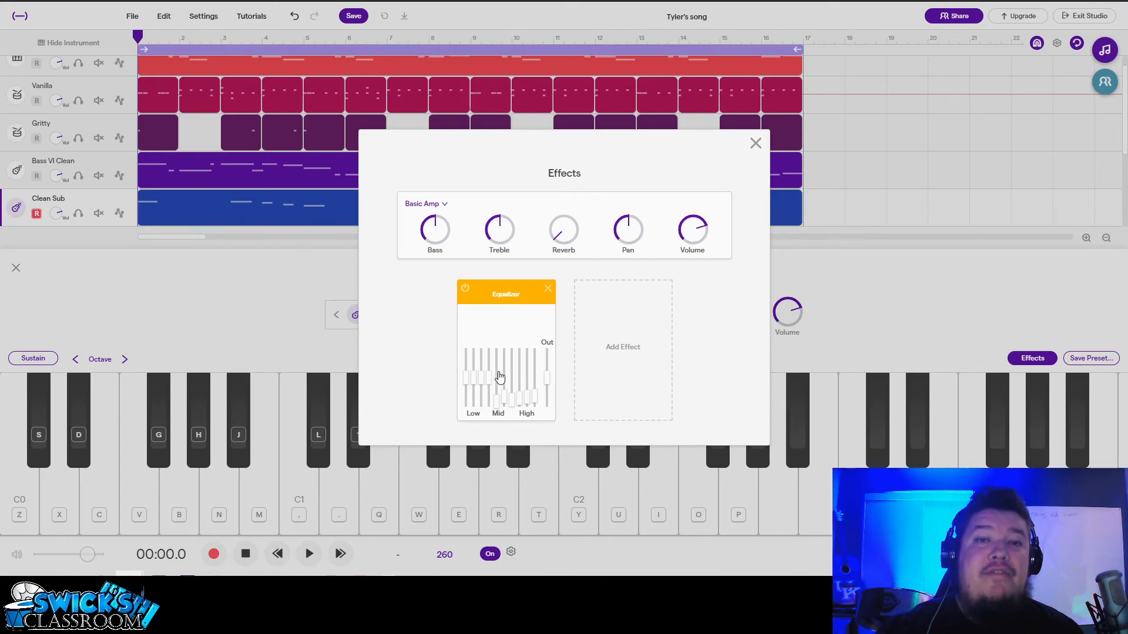
# - Reduce the treble and raise the bass of the Clean Sub track's Basic Amp, closing the effects afterward
pyautogui.moveTo(508, 247); pyautogui.dragTo(506, 279)
pyautogui.moveTo(445, 243); pyautogui.dragTo(436, 207)
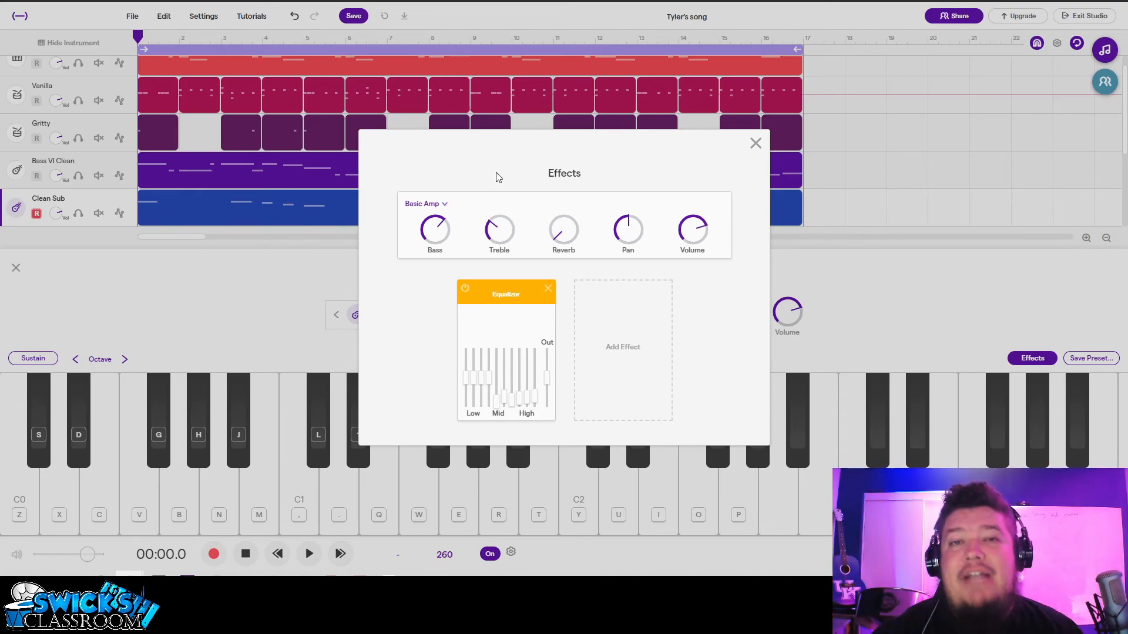
pyautogui.click(343, 268)
# - Play the song from the start and lower the Clean Sub track's volume to about half
pyautogui.click(933, 164)
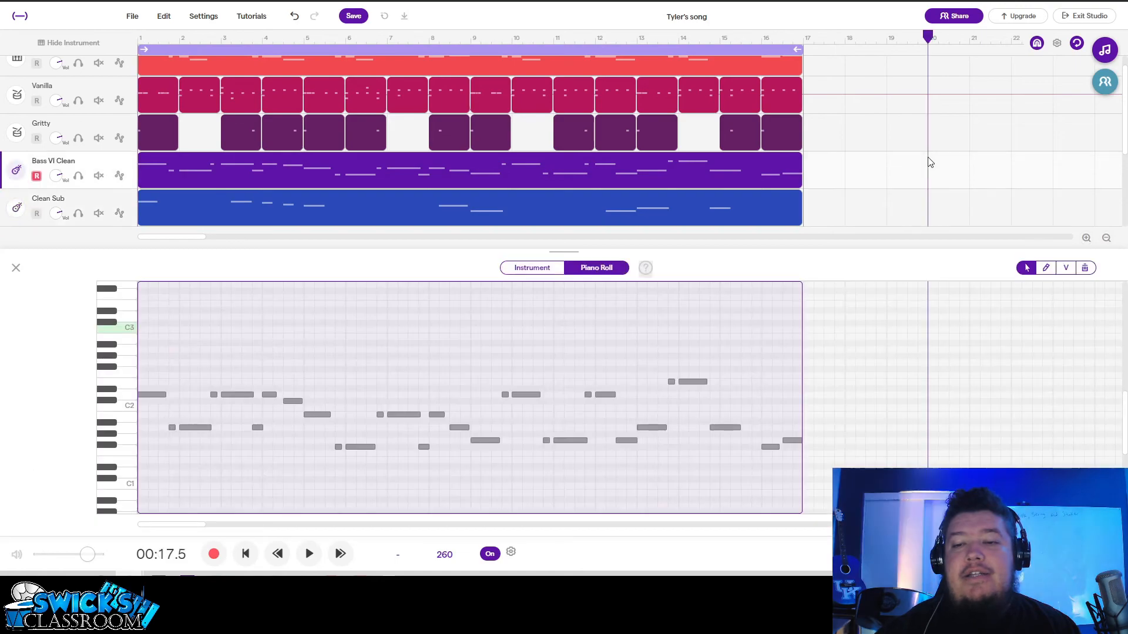
pyautogui.click(246, 555)
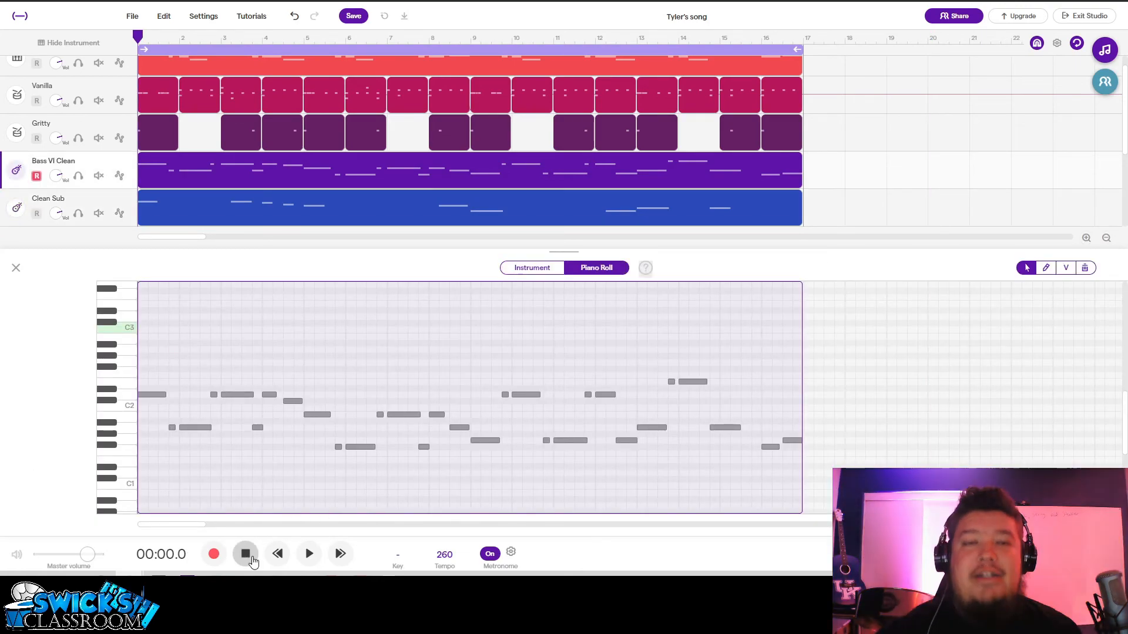
pyautogui.press('space')
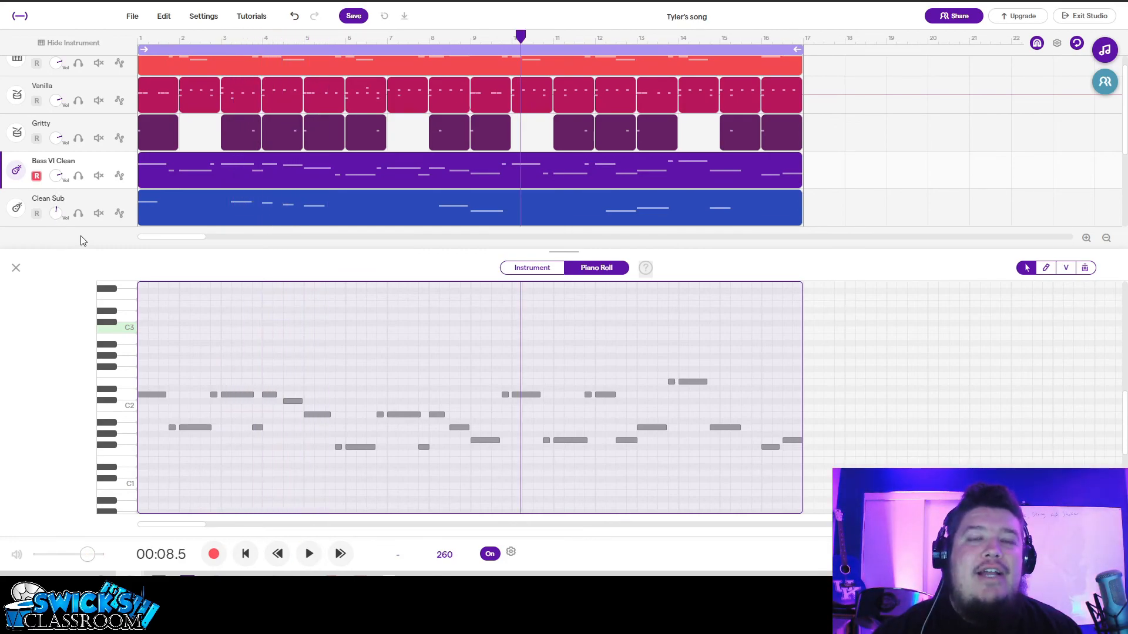
# - Hide the instrument editor and play the full song from the start with the metronome off
pyautogui.click(16, 268)
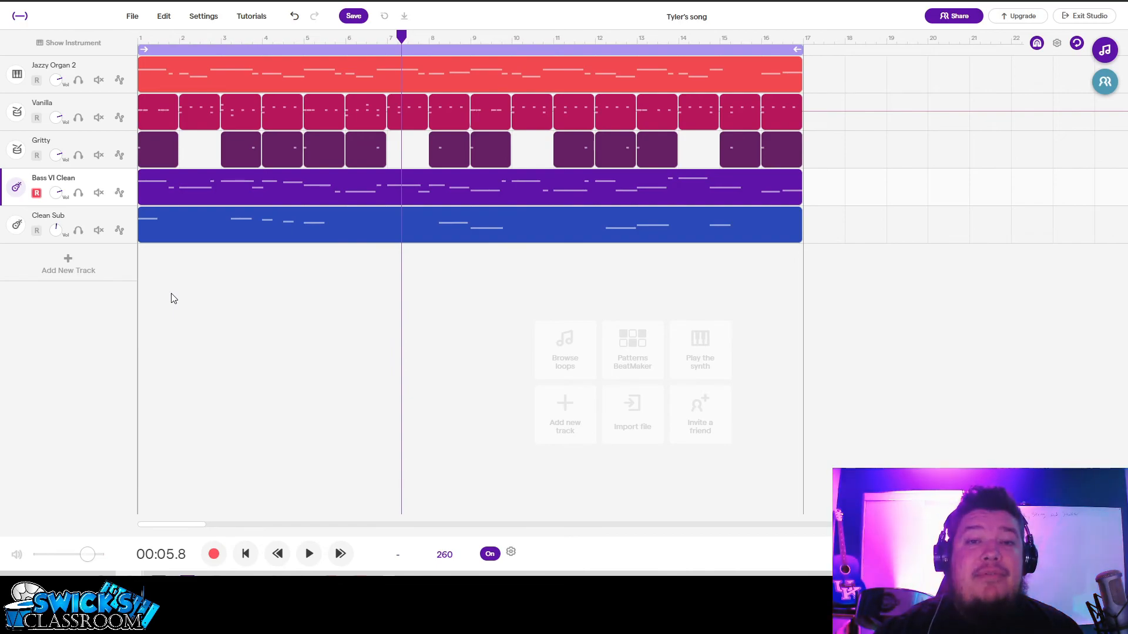
pyautogui.click(17, 187)
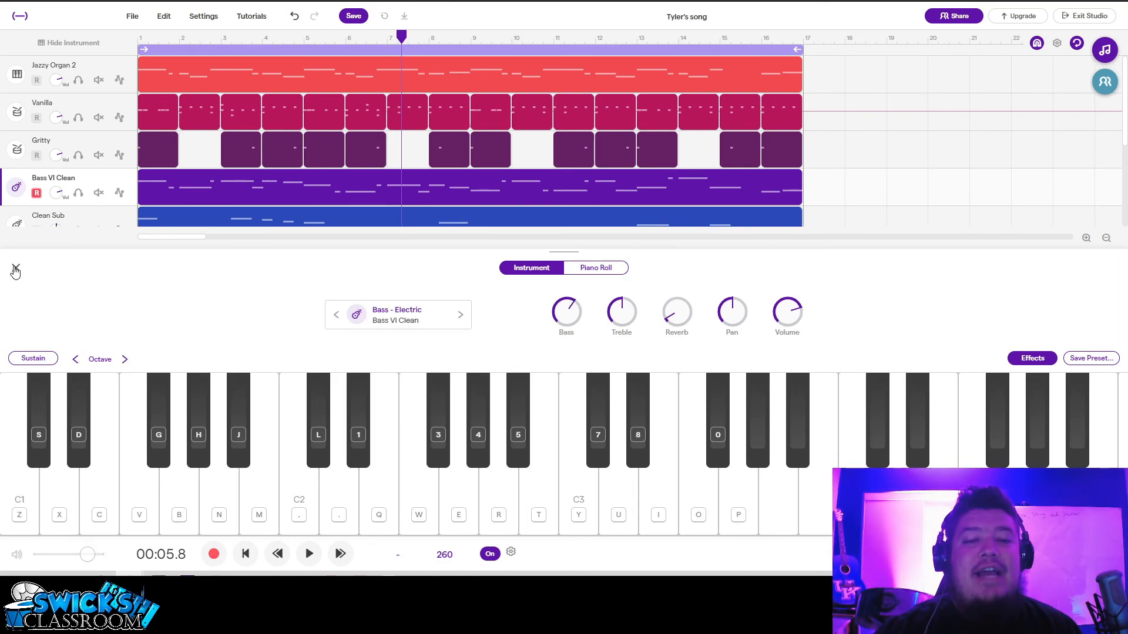
pyautogui.click(15, 270)
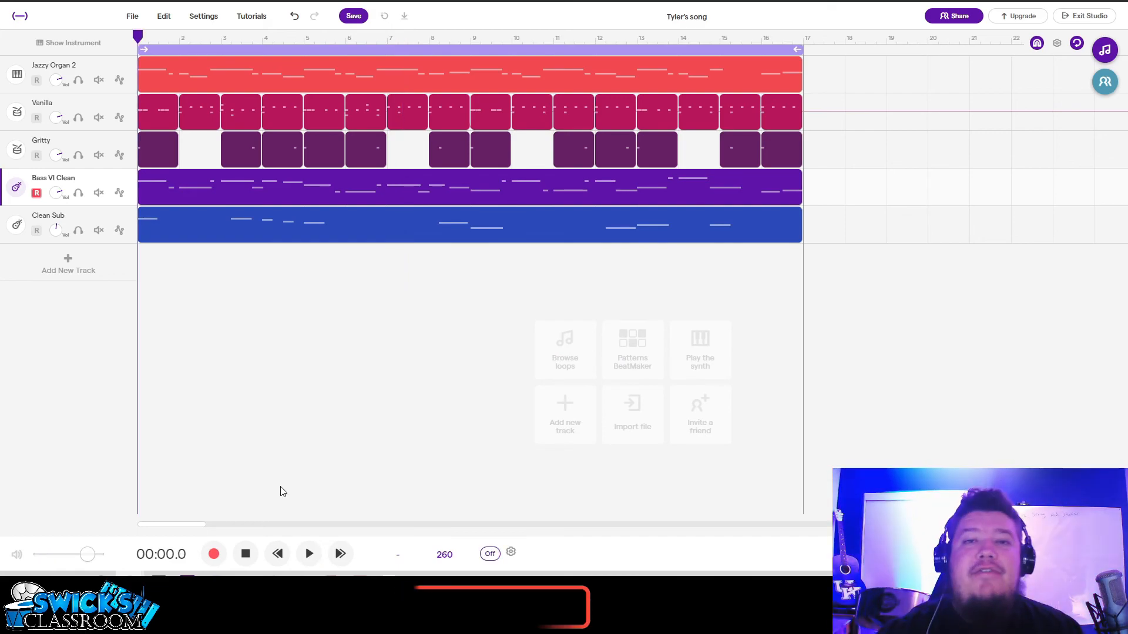
pyautogui.press('space')
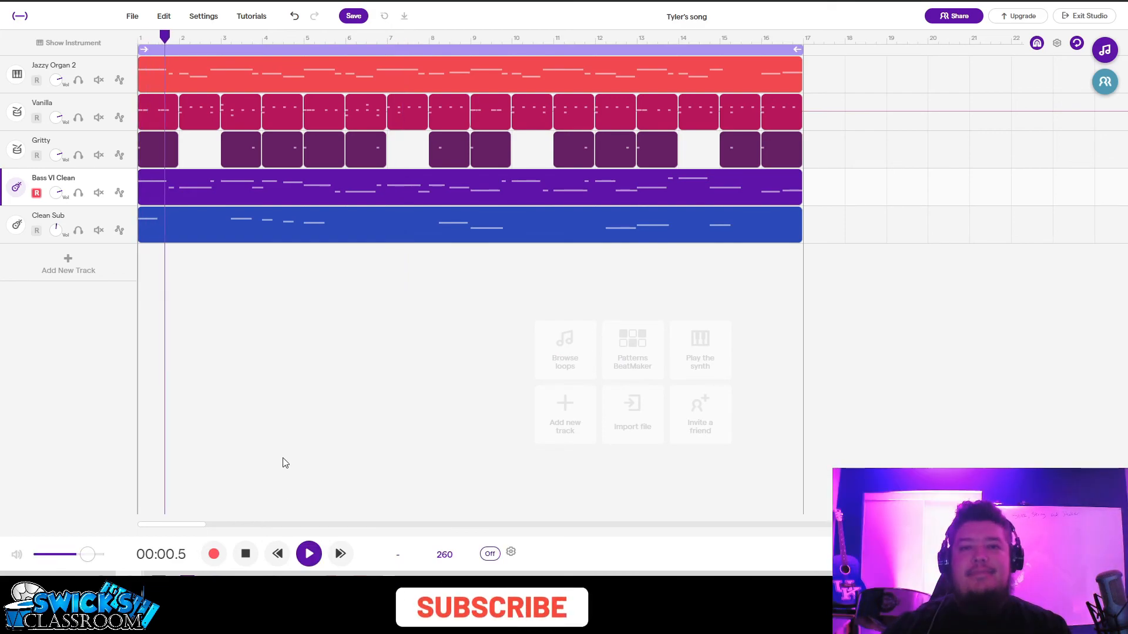